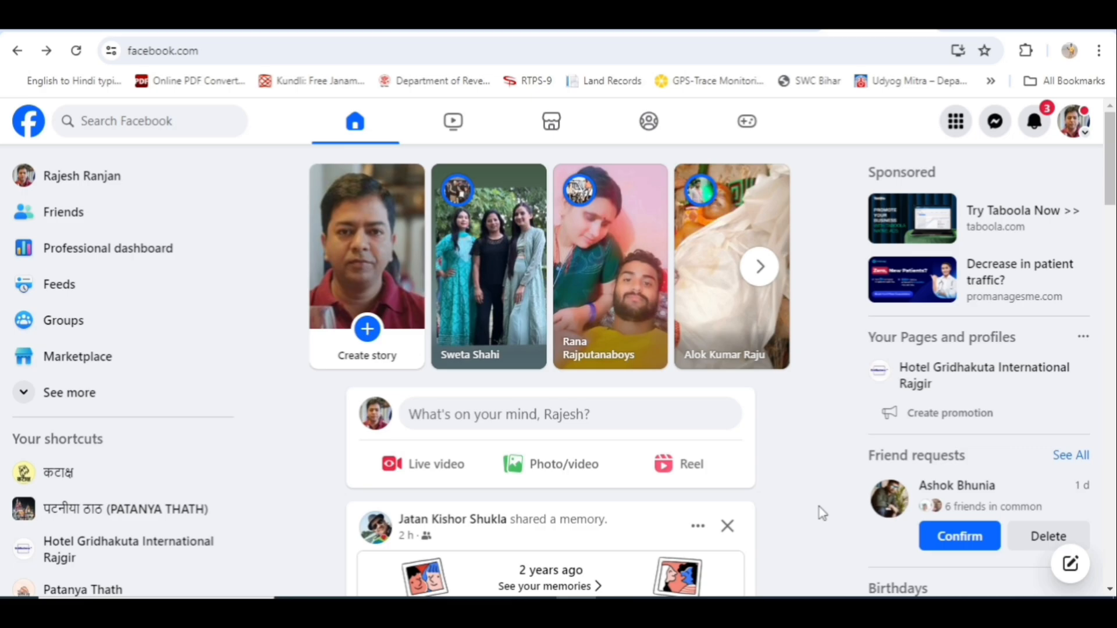
Step: Look through the list under Your Pages and profiles and pick Hotel Gridhakuta International Rajgir
scroll(823, 513, "down", 4)
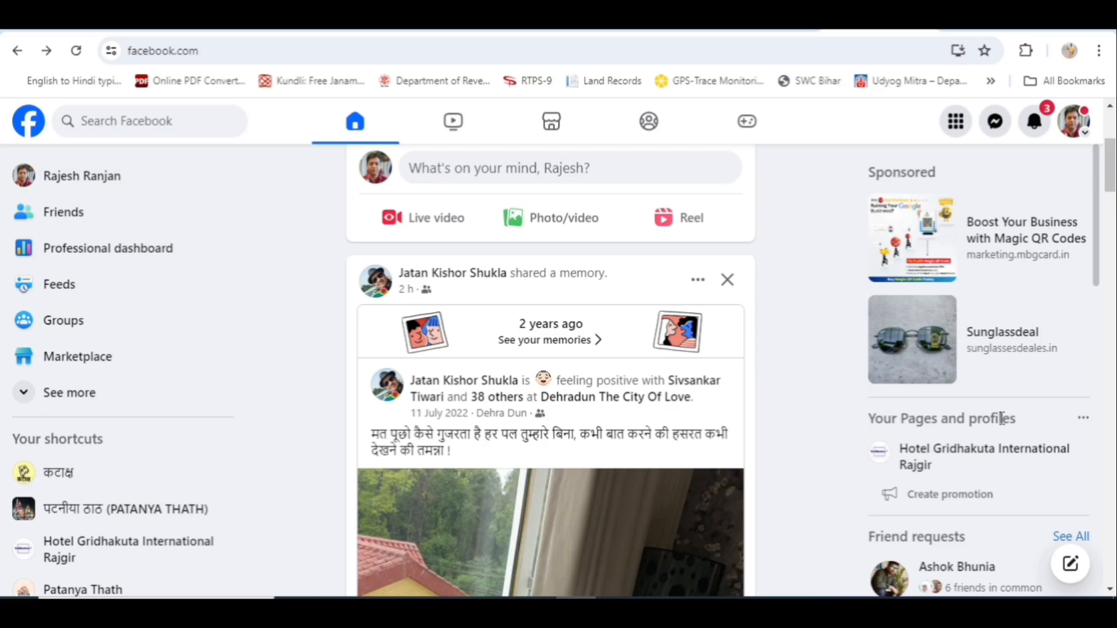
left_click(1083, 418)
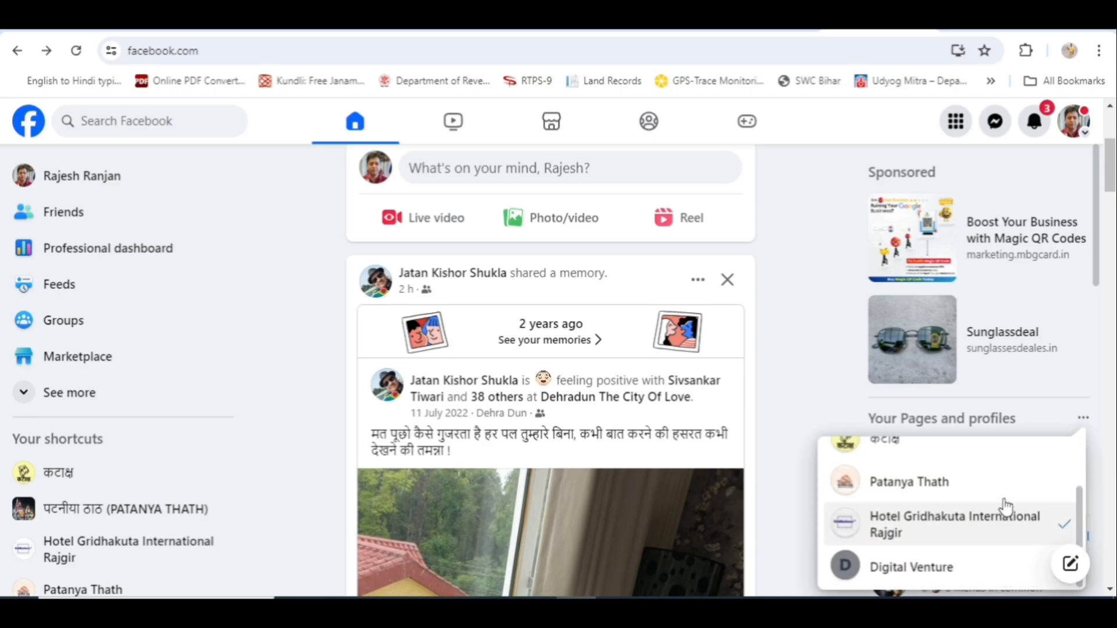
scroll(1007, 507, "up", 2)
scroll(1006, 507, "down", 2)
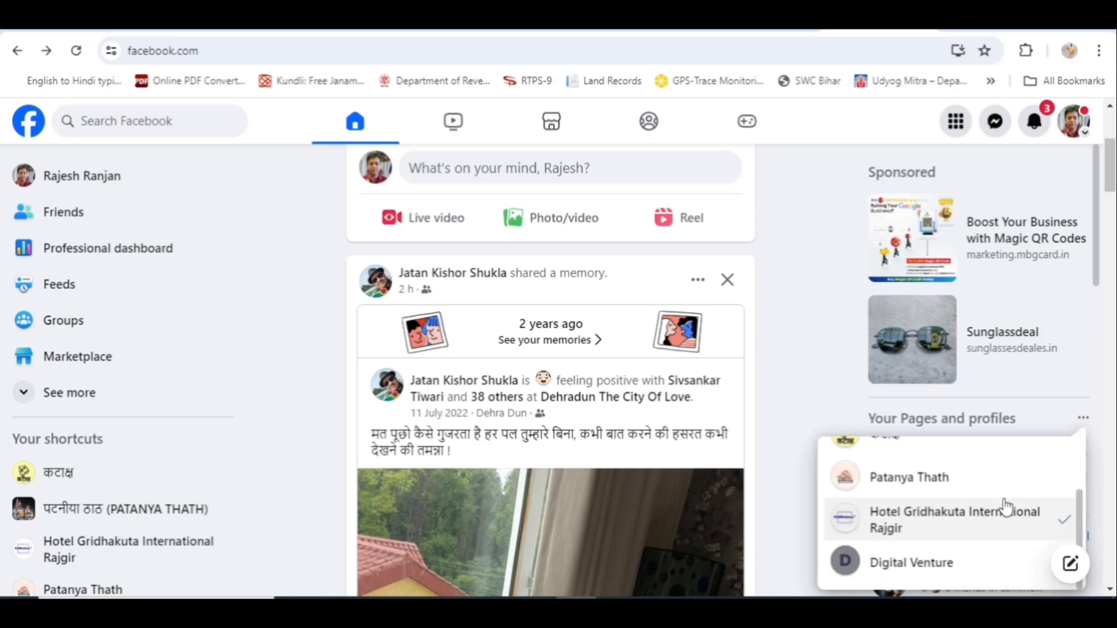
left_click(969, 534)
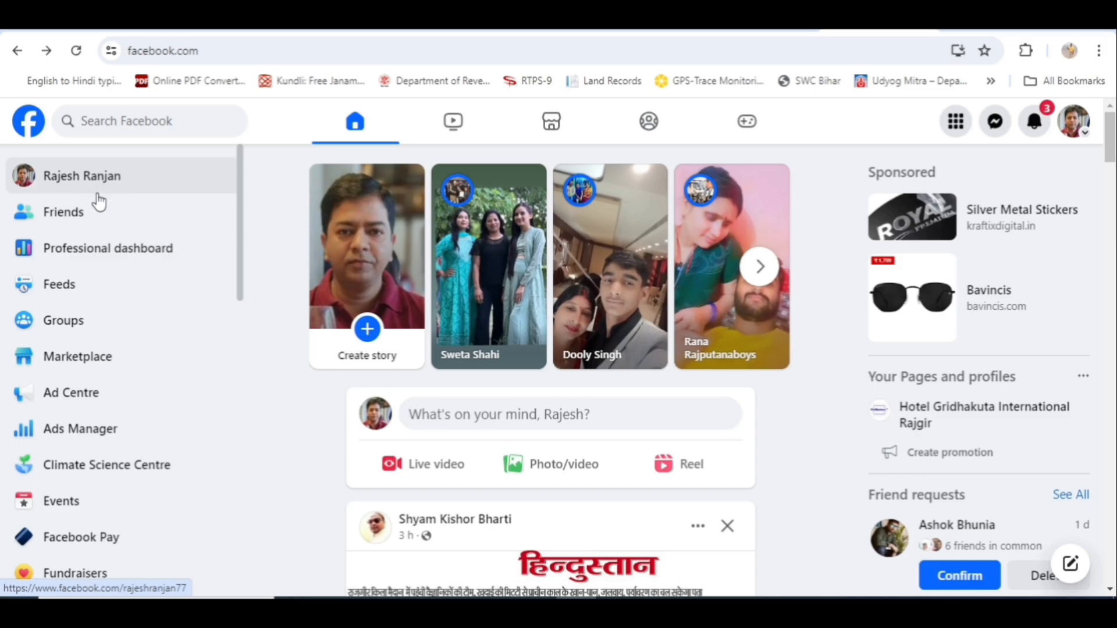
Step: Go to the Pages section and open the Create a Page form
scroll(72, 249, "down", 4)
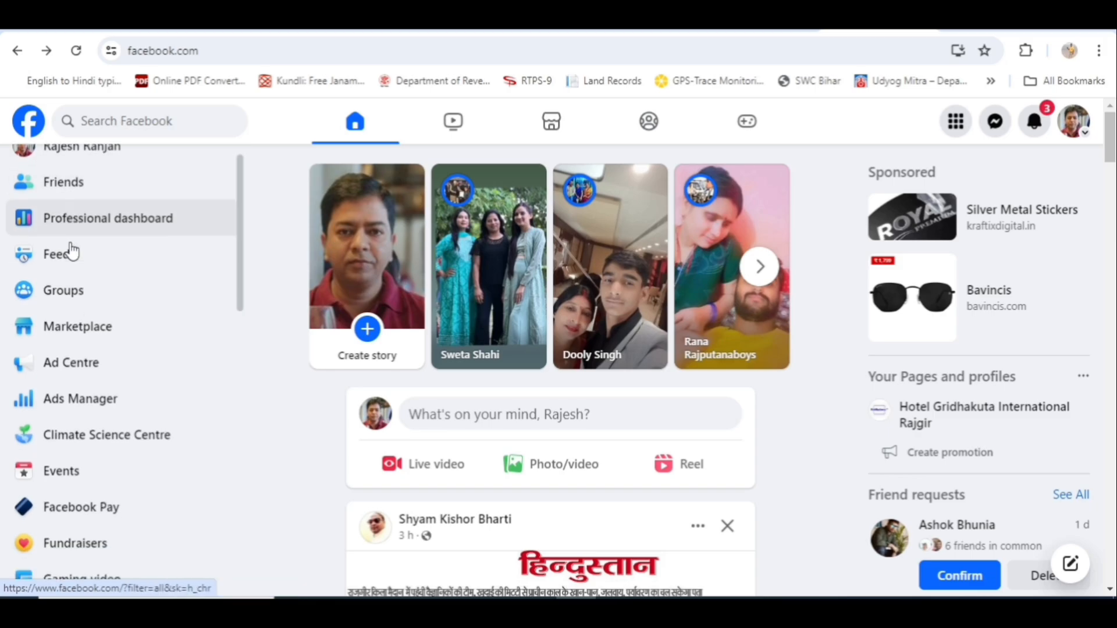
scroll(72, 251, "down", 4)
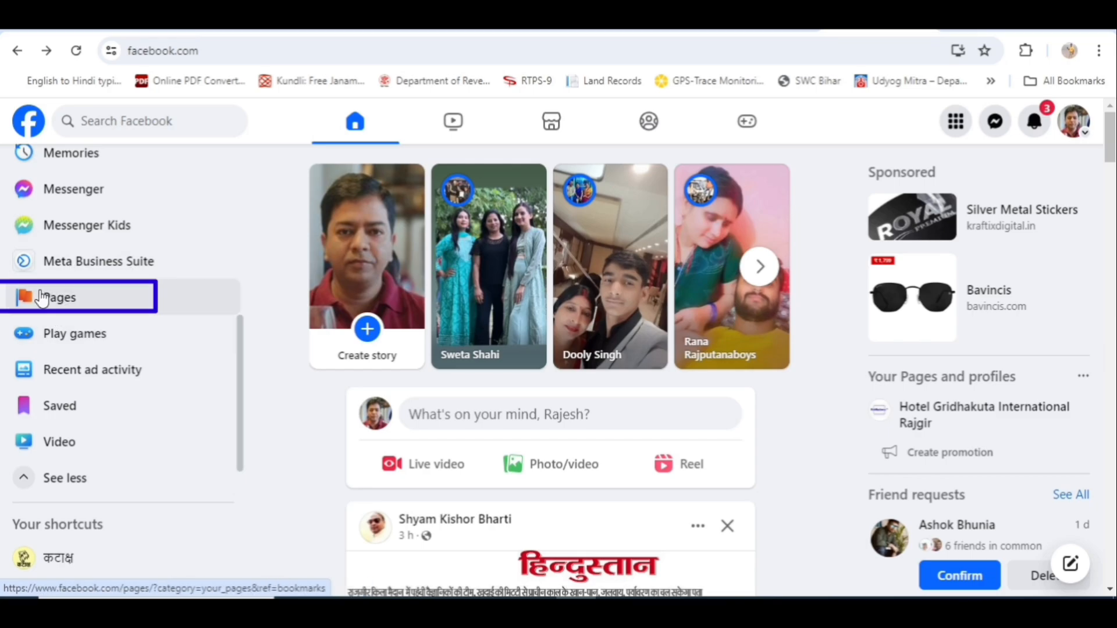
left_click(61, 297)
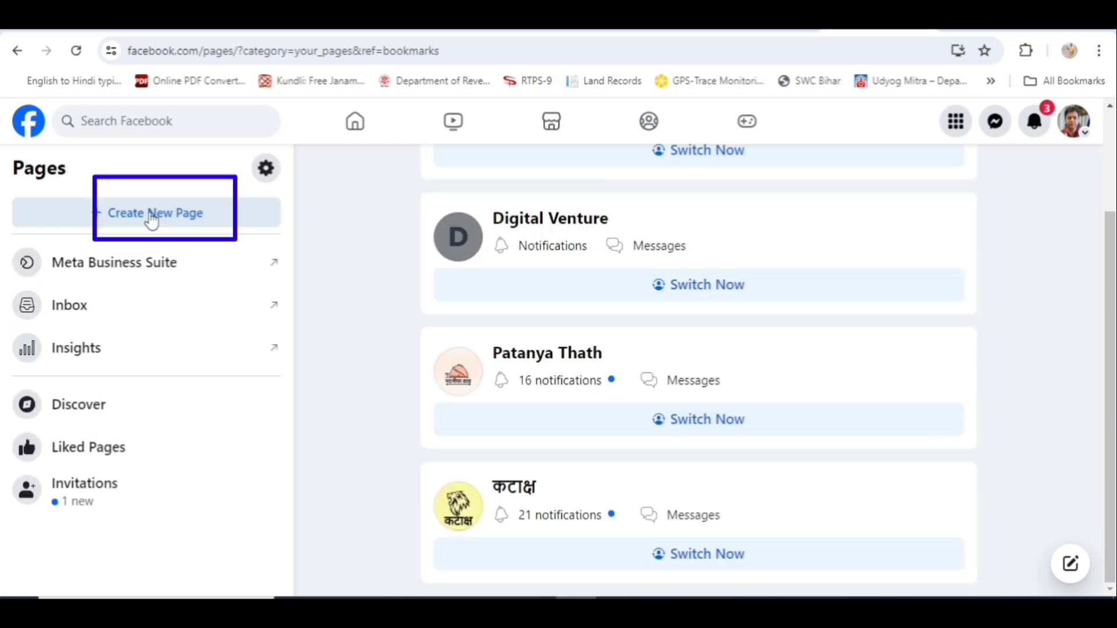
left_click(152, 216)
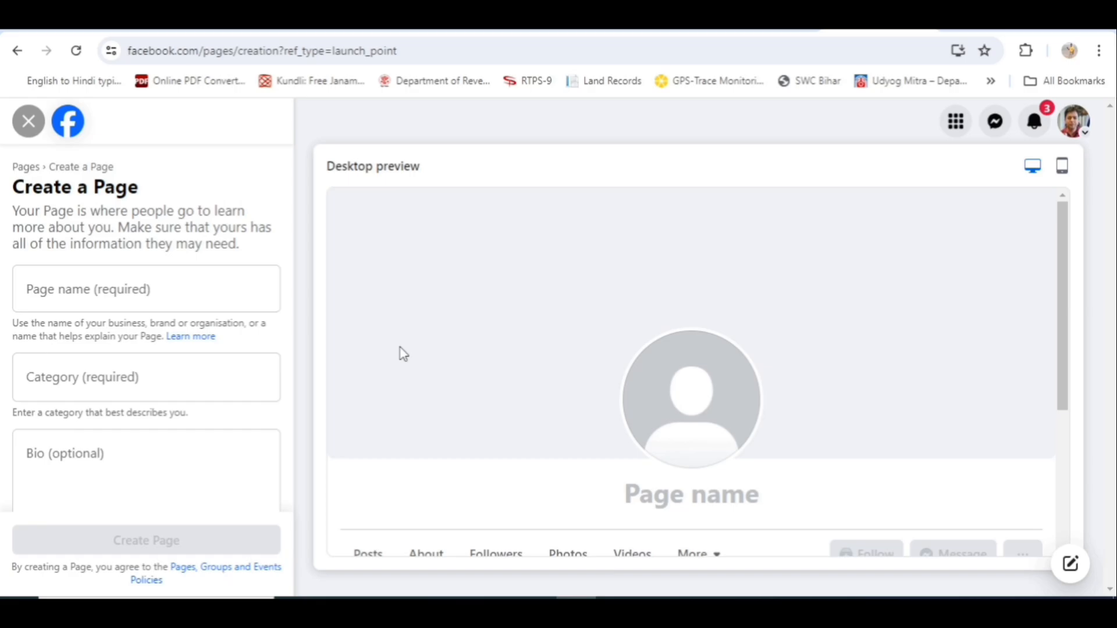
Step: Leave the page creation form and switch to the Canva home page
key("alt+Left")
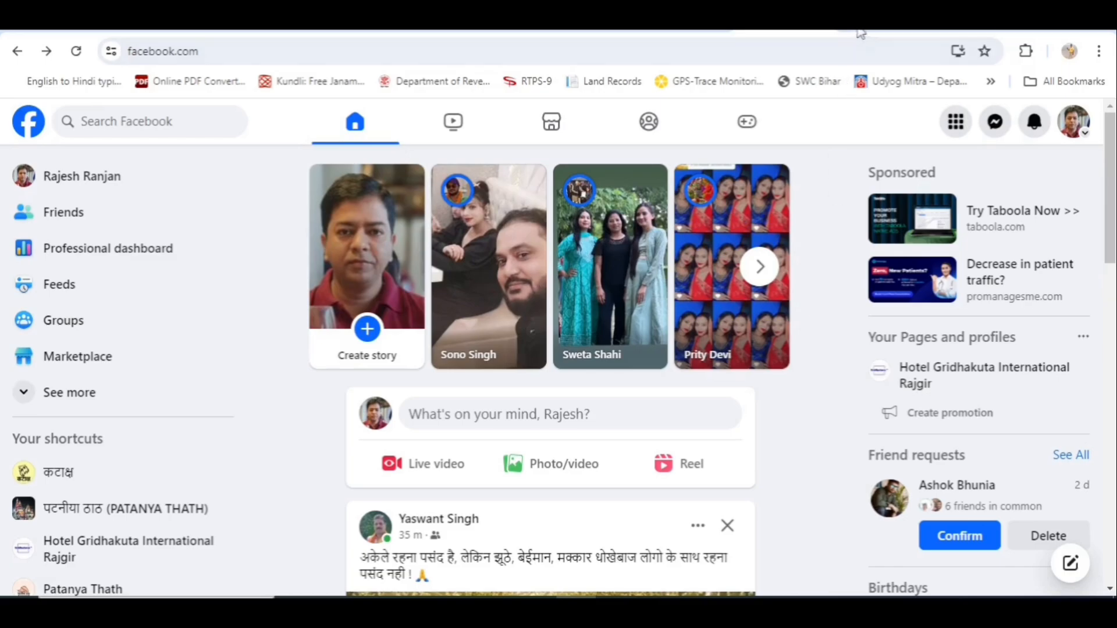
left_click(877, 31)
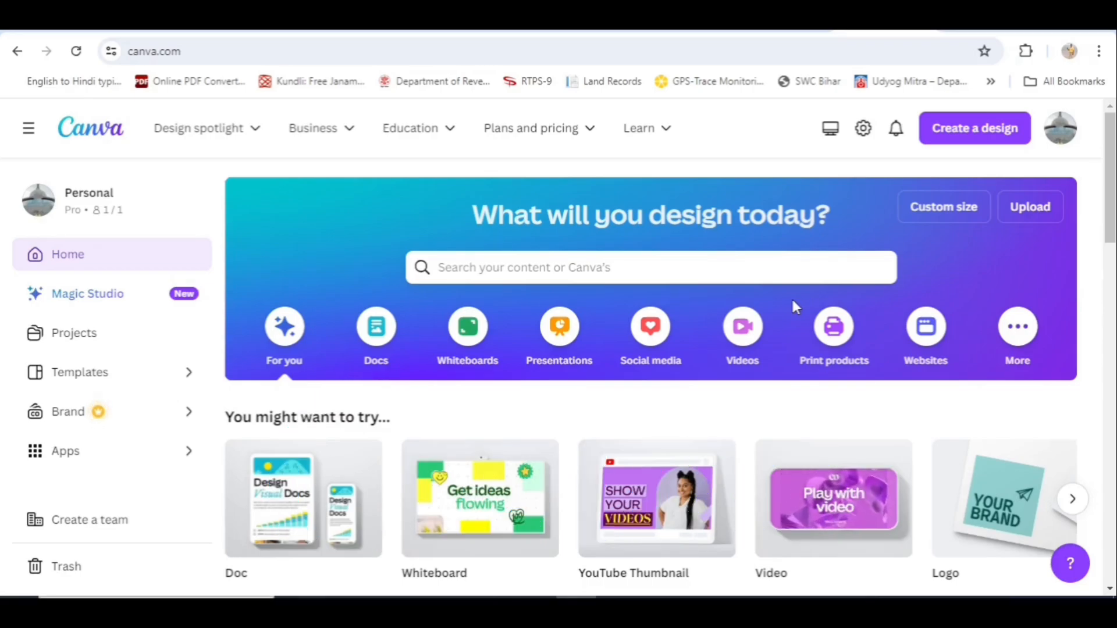
Step: Find the Facebook Business Manager result in a Google search for "facebook ads manager" and view its Meta Business Suite home page
key("ctrl+t")
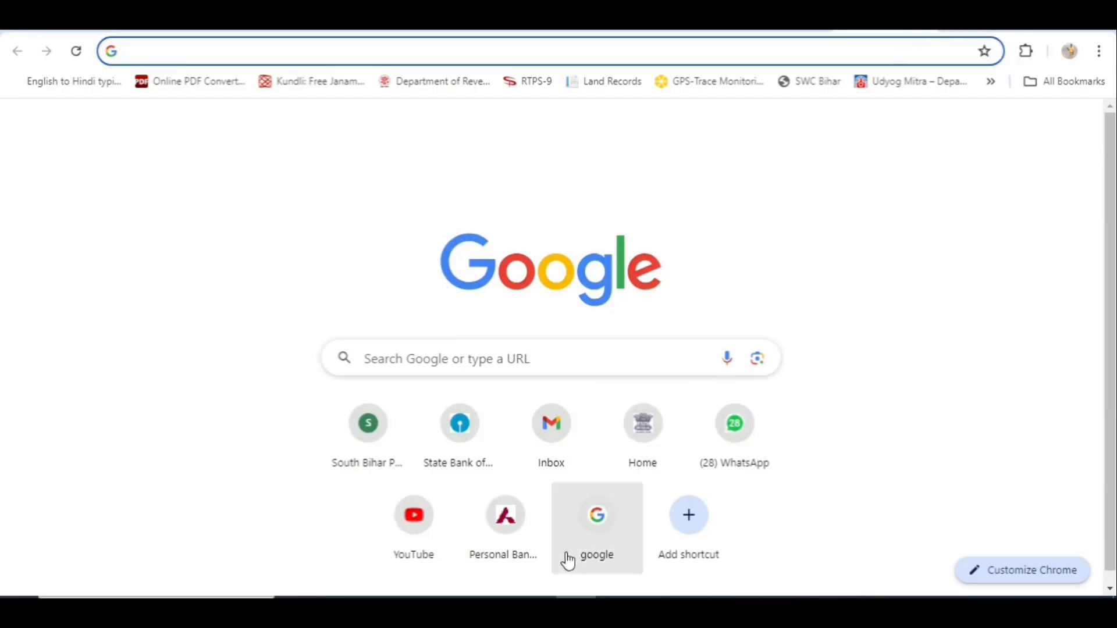
left_click(601, 525)
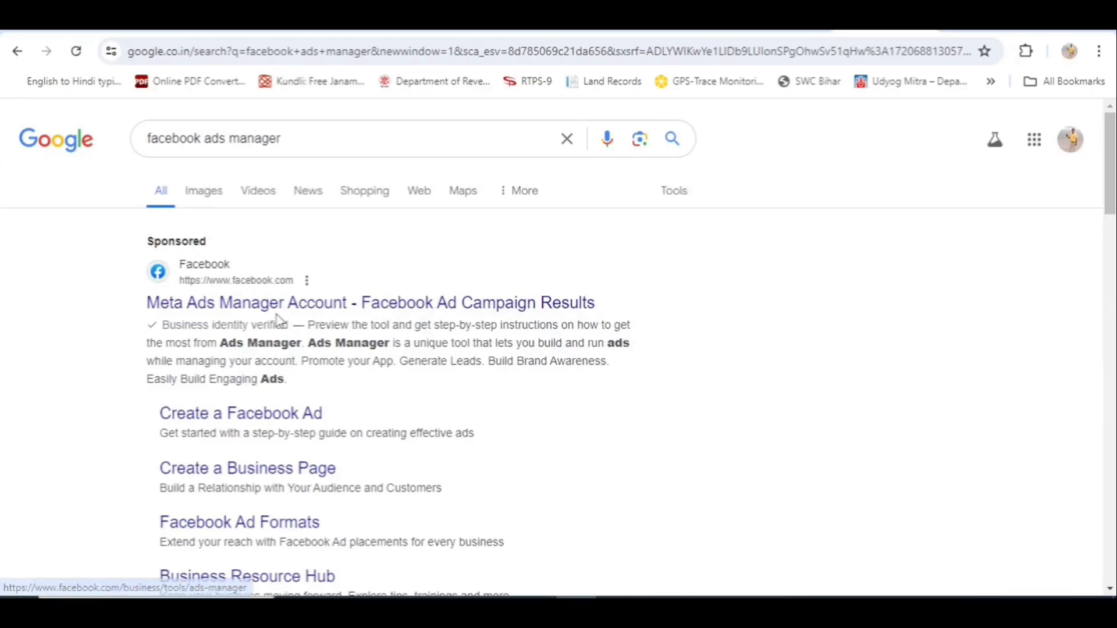
scroll(333, 361, "down", 5)
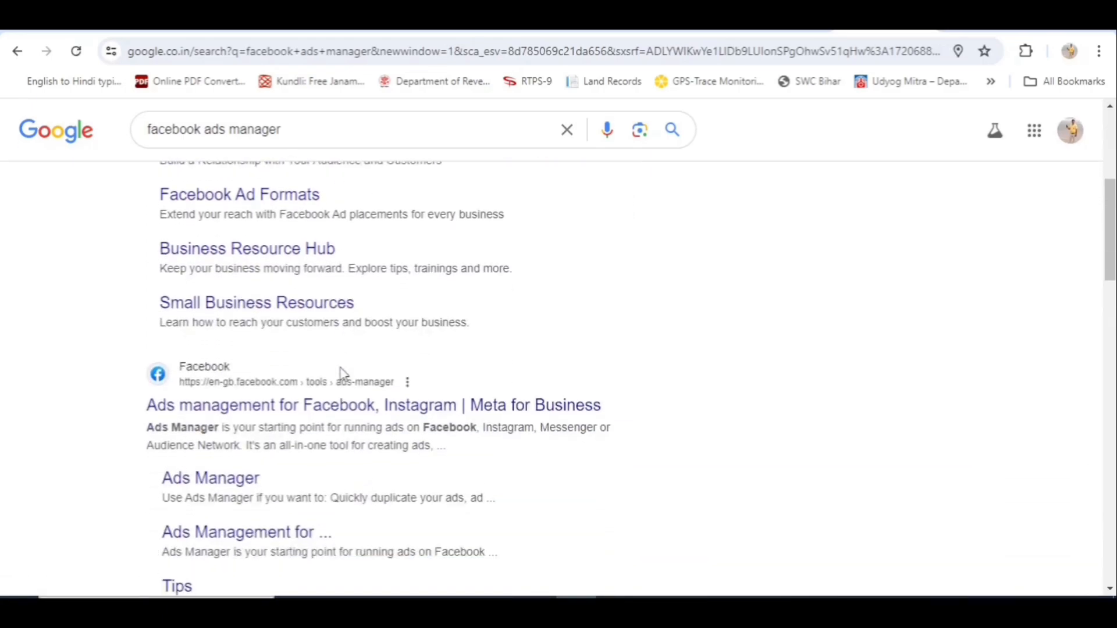
scroll(317, 418, "down", 7)
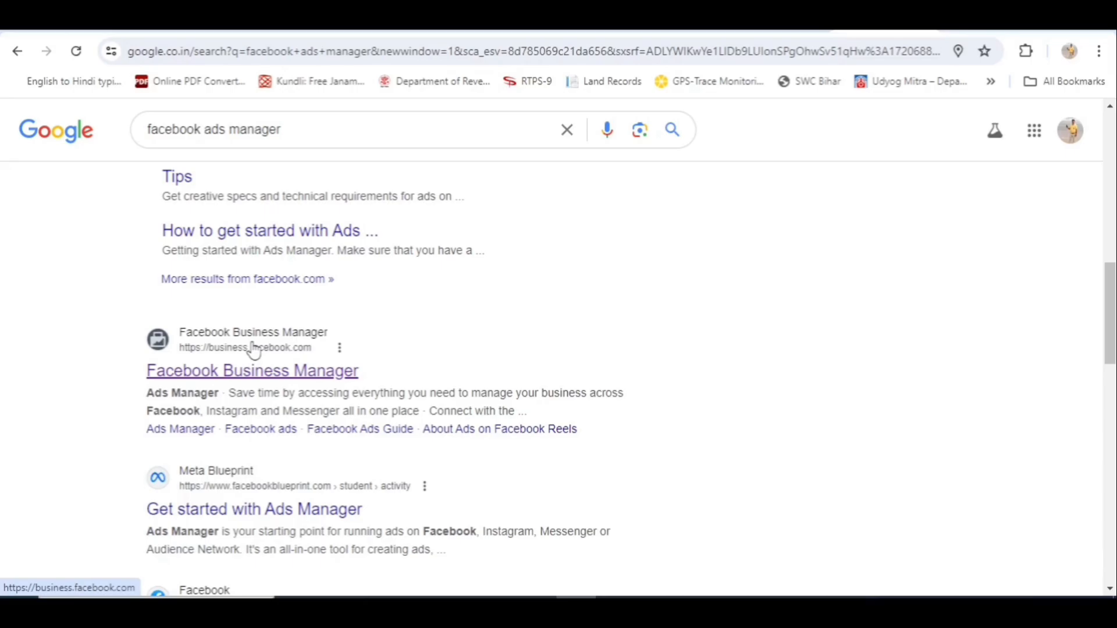
left_click(254, 375)
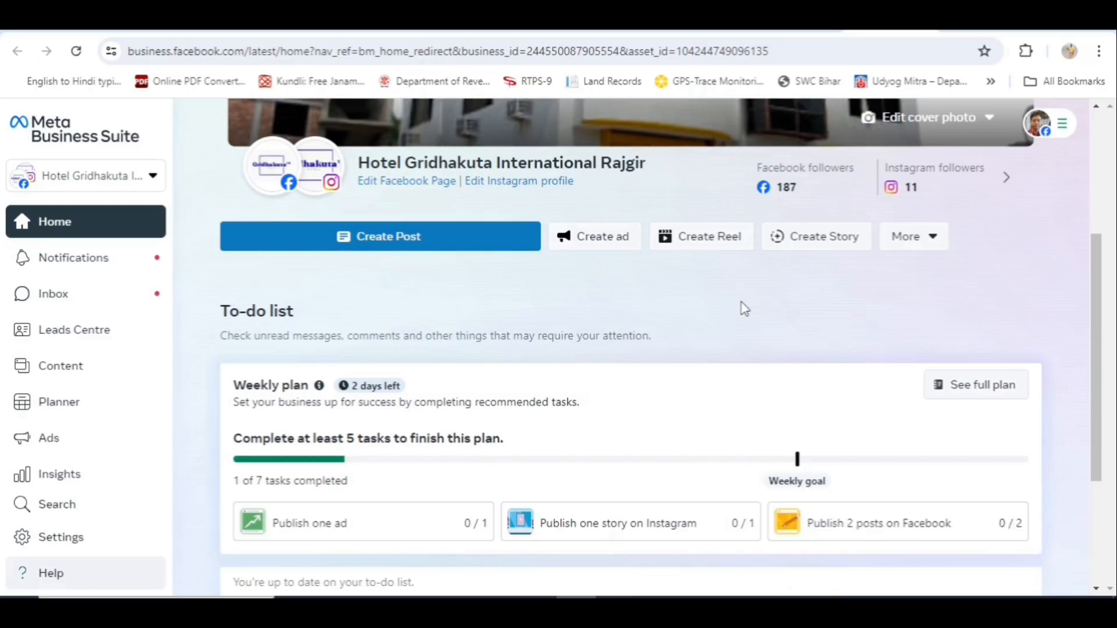
scroll(741, 307, "down", 2)
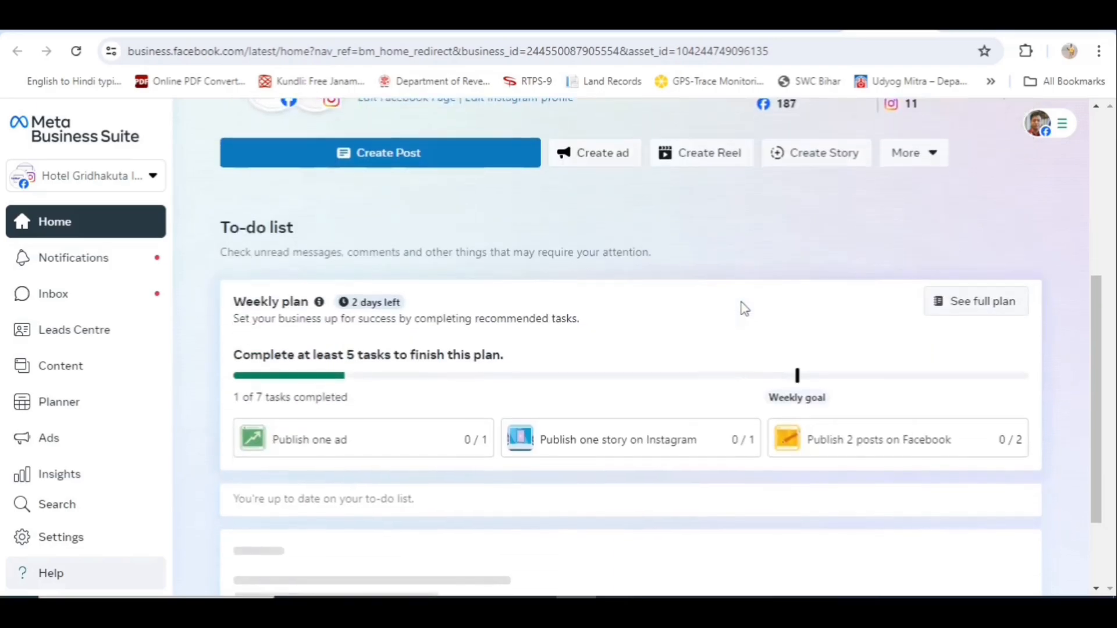
scroll(743, 307, "up", 2)
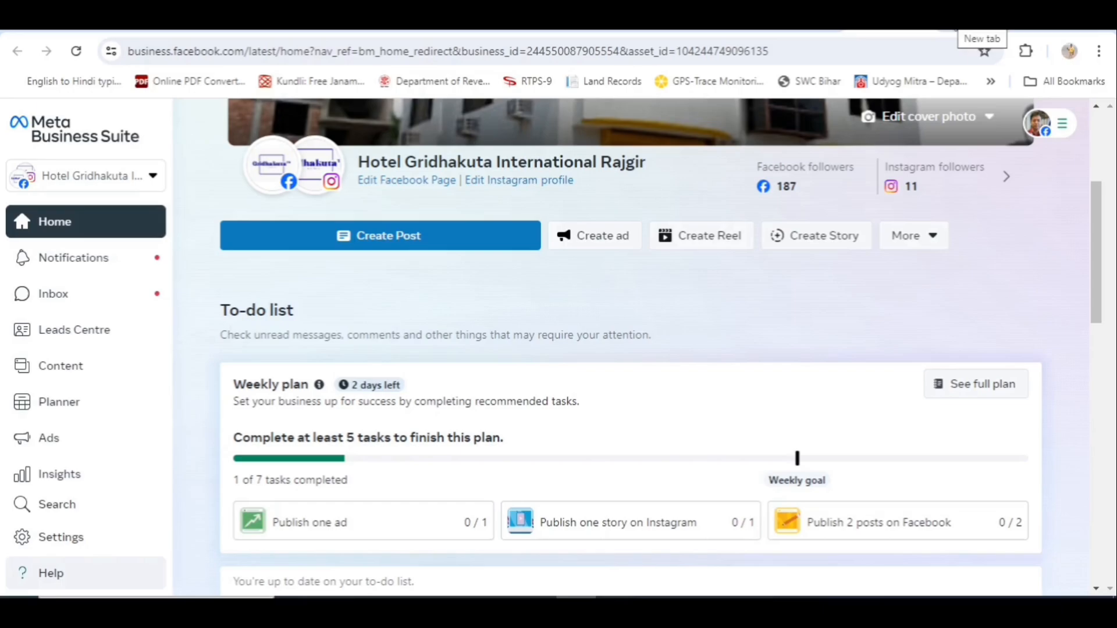
left_click(983, 24)
type("https://adsmanager.facebook.com/adsmanager/manage/campaigns")
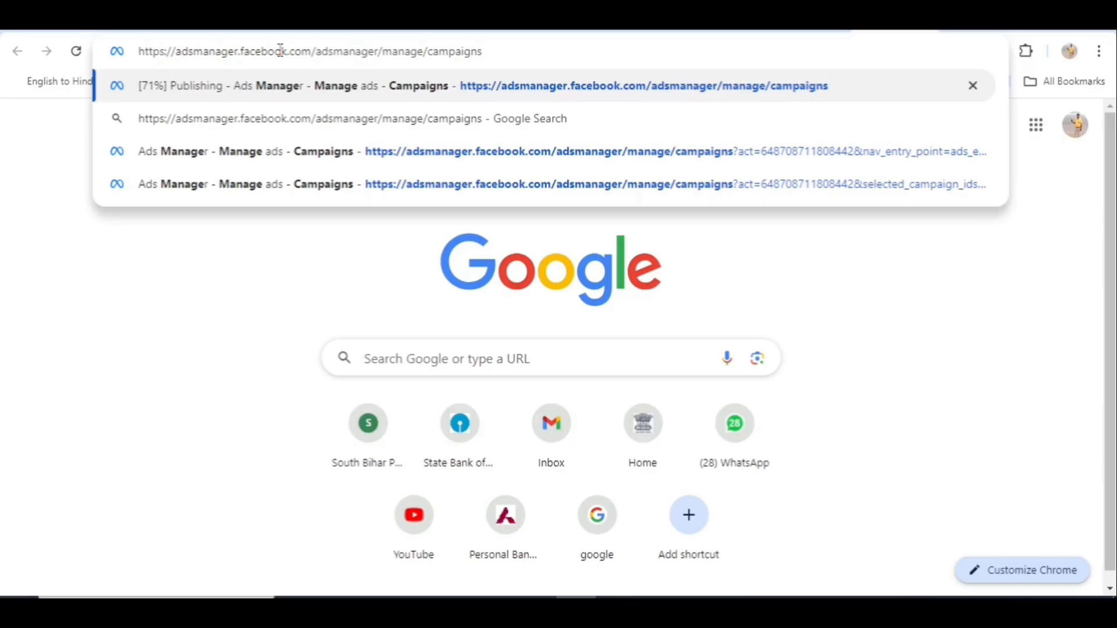
key("Return")
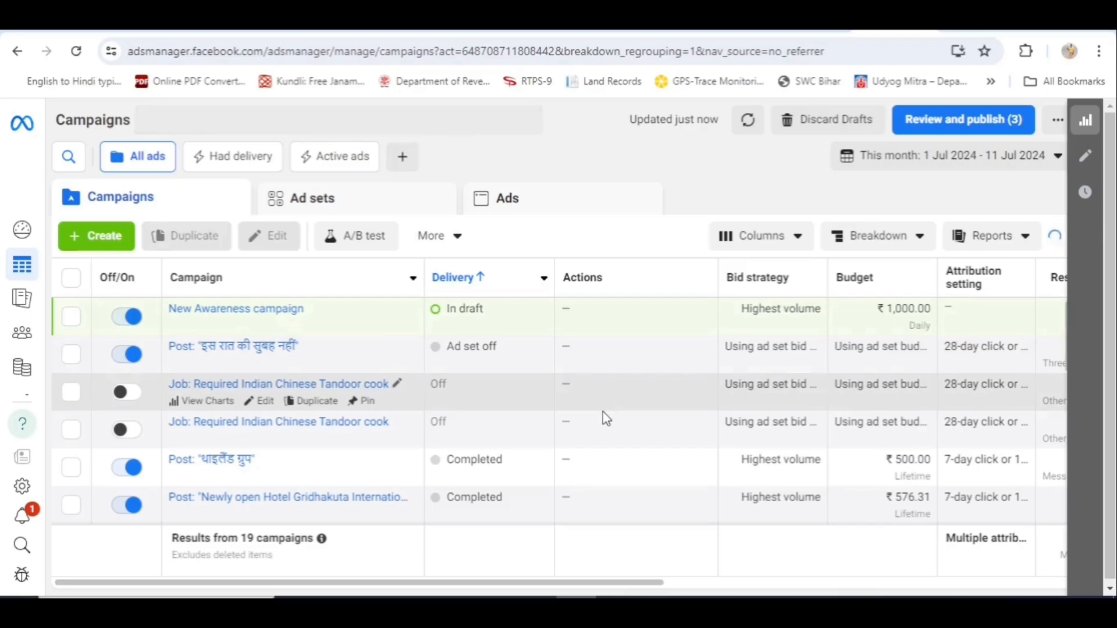
scroll(603, 417, "down", 3)
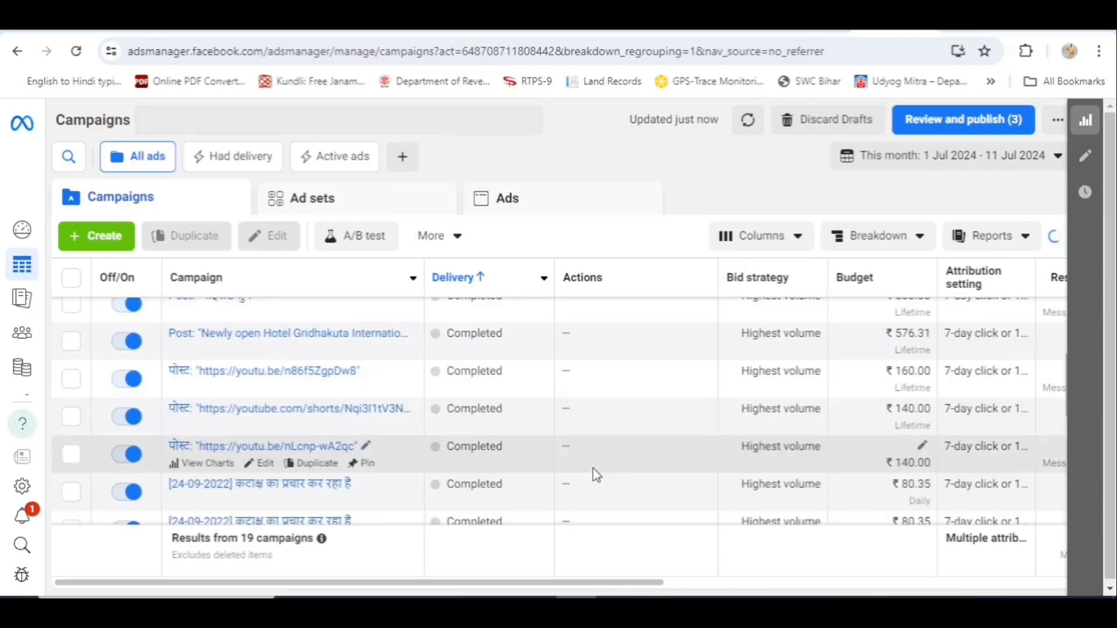
scroll(596, 476, "down", 3)
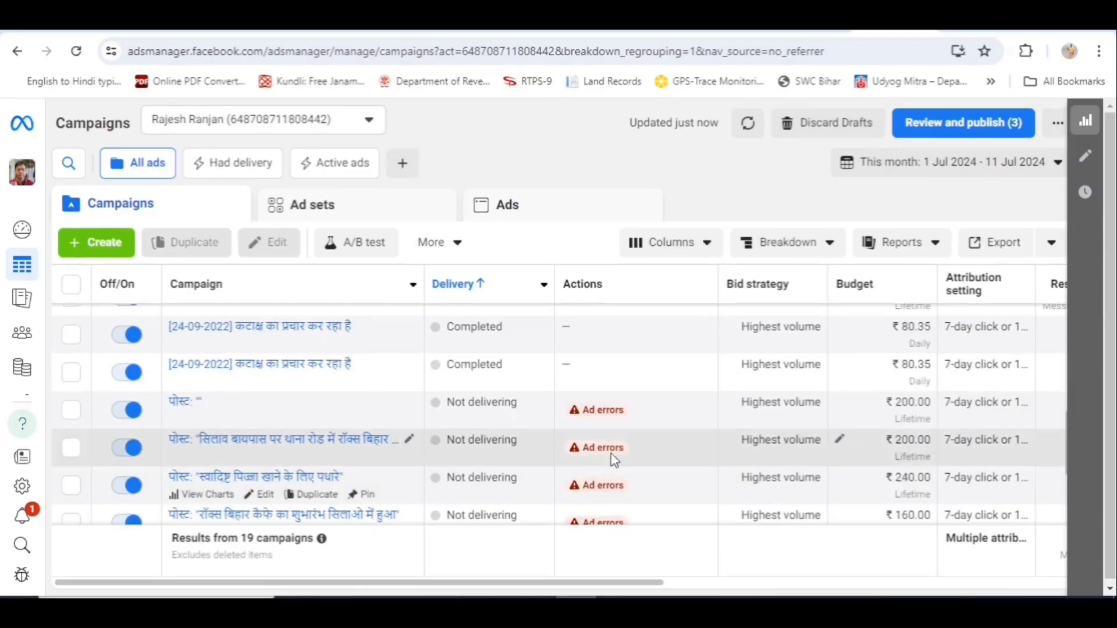
scroll(672, 397, "up", 5)
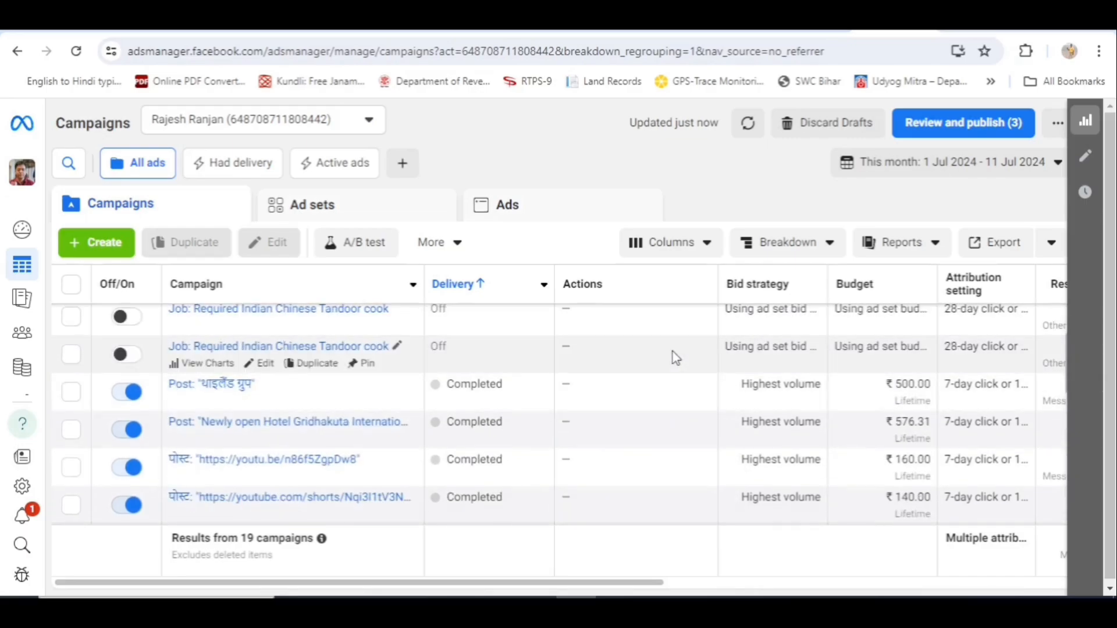
scroll(675, 358, "up", 2)
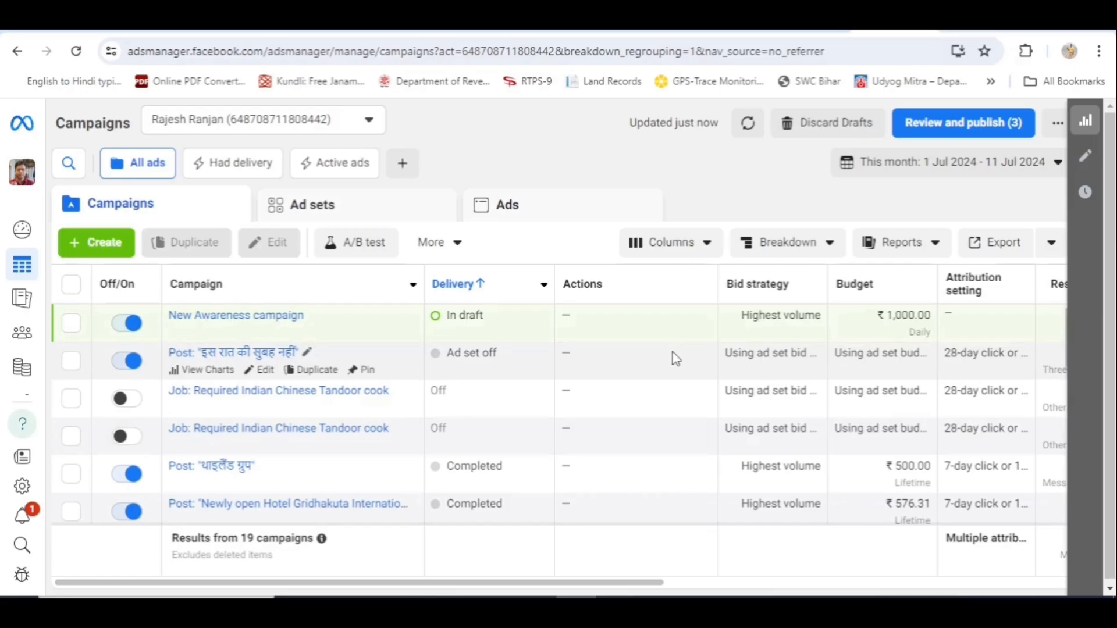
Step: Start creating a new campaign with the Auction buying type, review the available campaign objectives and zoom the page out
left_click(96, 243)
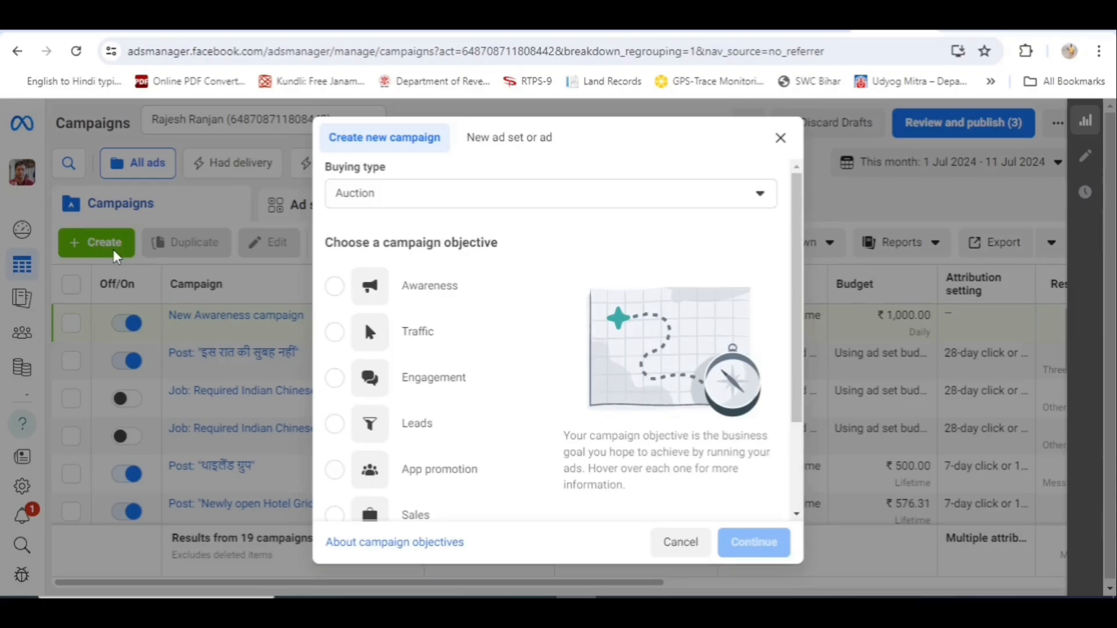
scroll(469, 344, "down", 2)
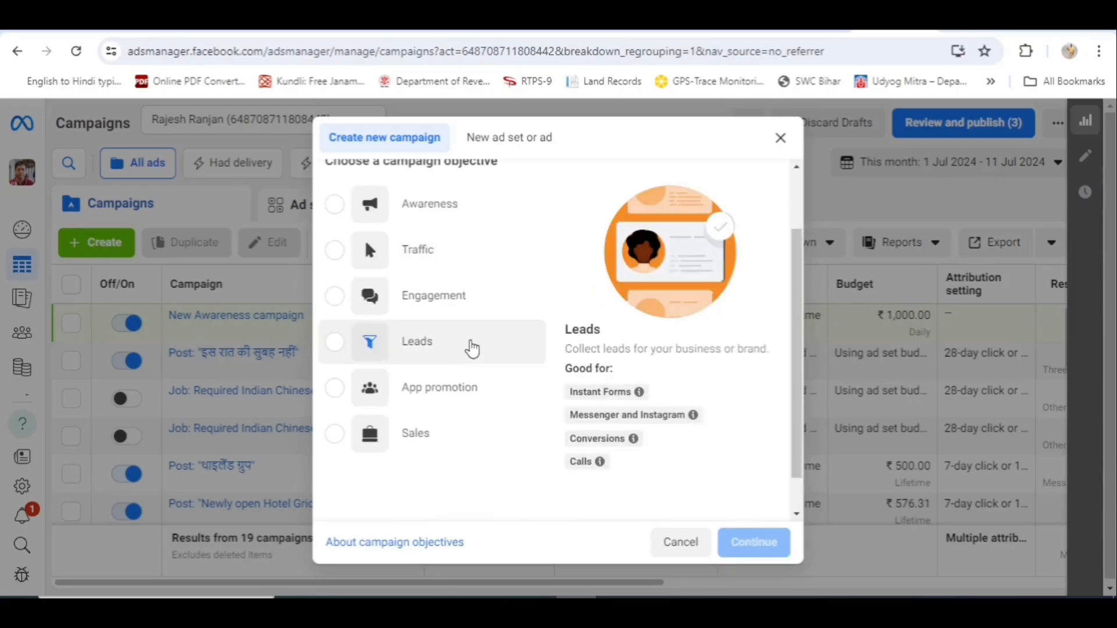
scroll(469, 344, "up", 2)
scroll(472, 347, "down", 2)
scroll(472, 347, "up", 2)
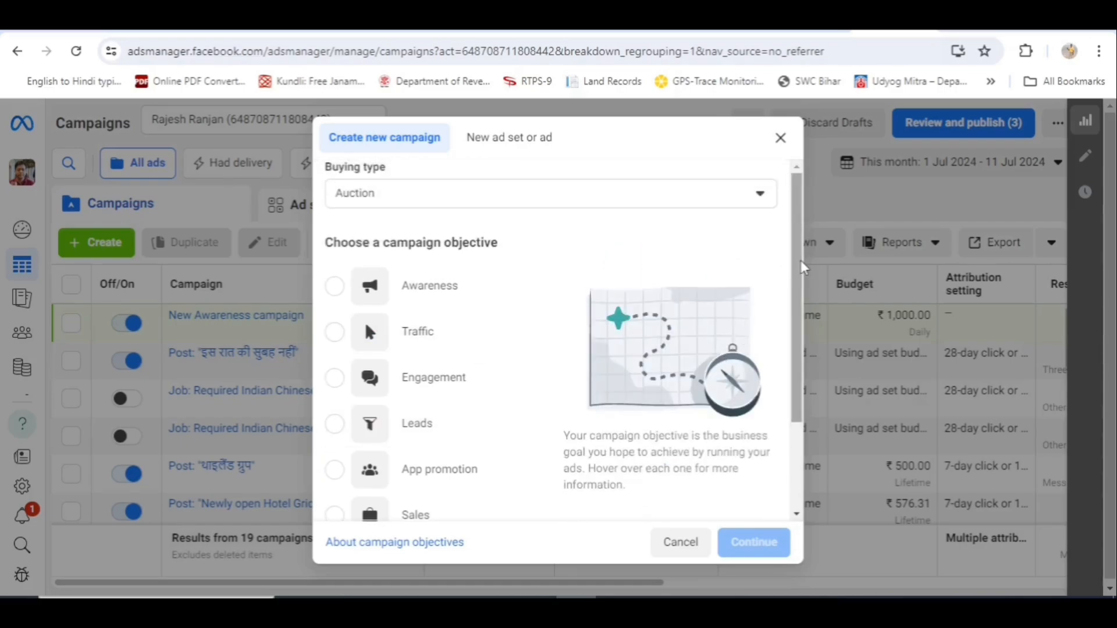
scroll(803, 277, "down", 1)
scroll(803, 278, "down", 2)
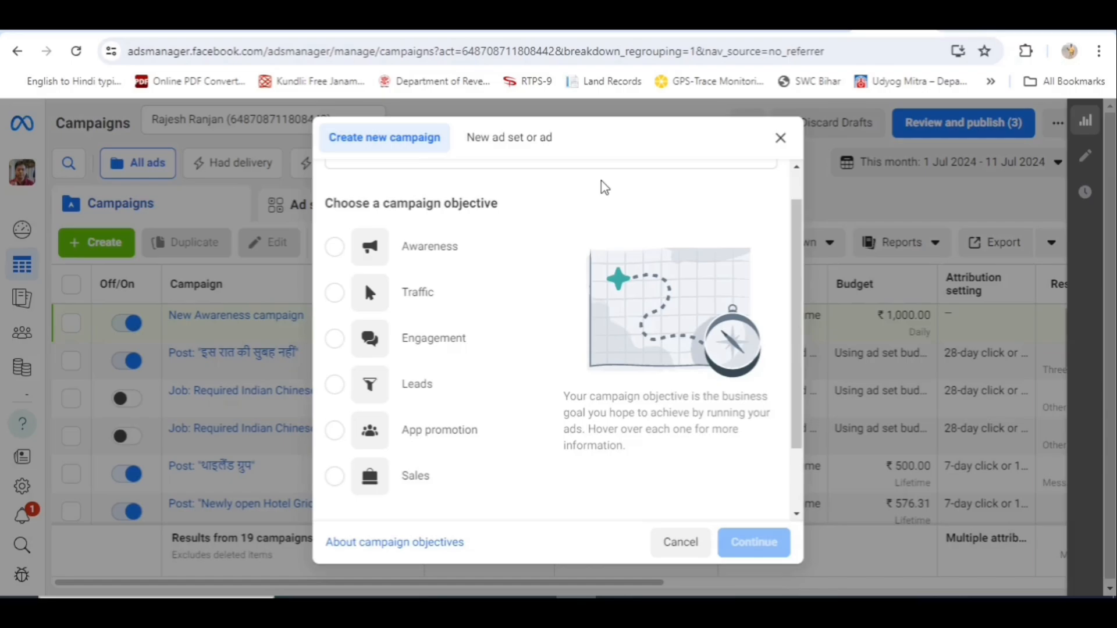
key("ctrl+minus")
key("ctrl+minus")
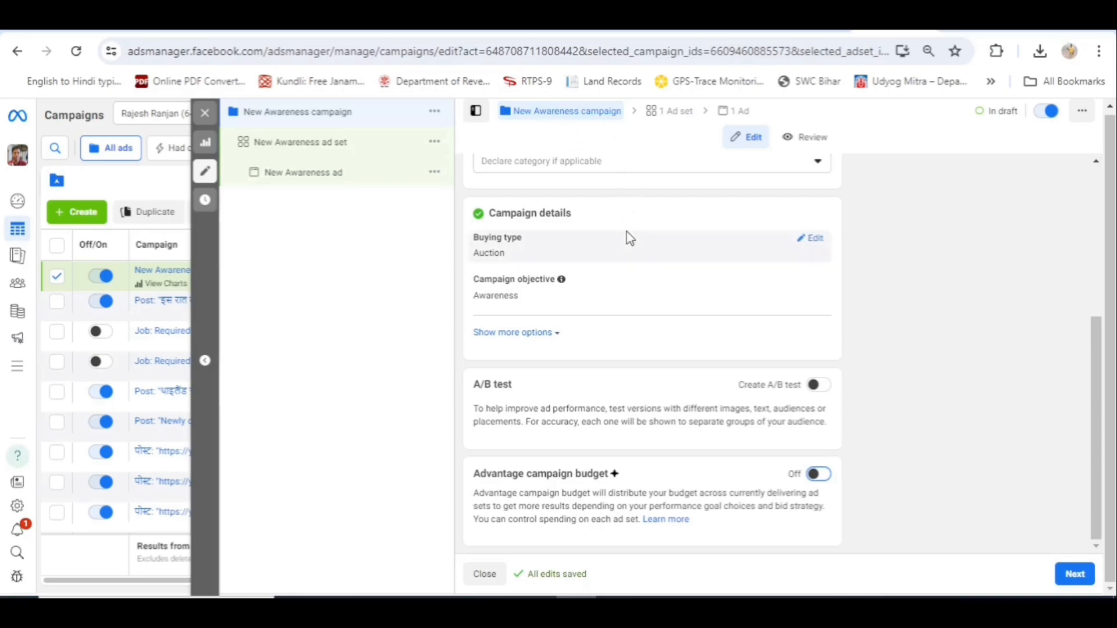
Step: Rename the new awareness campaign as "Dosa 1"
scroll(629, 239, "up", 5)
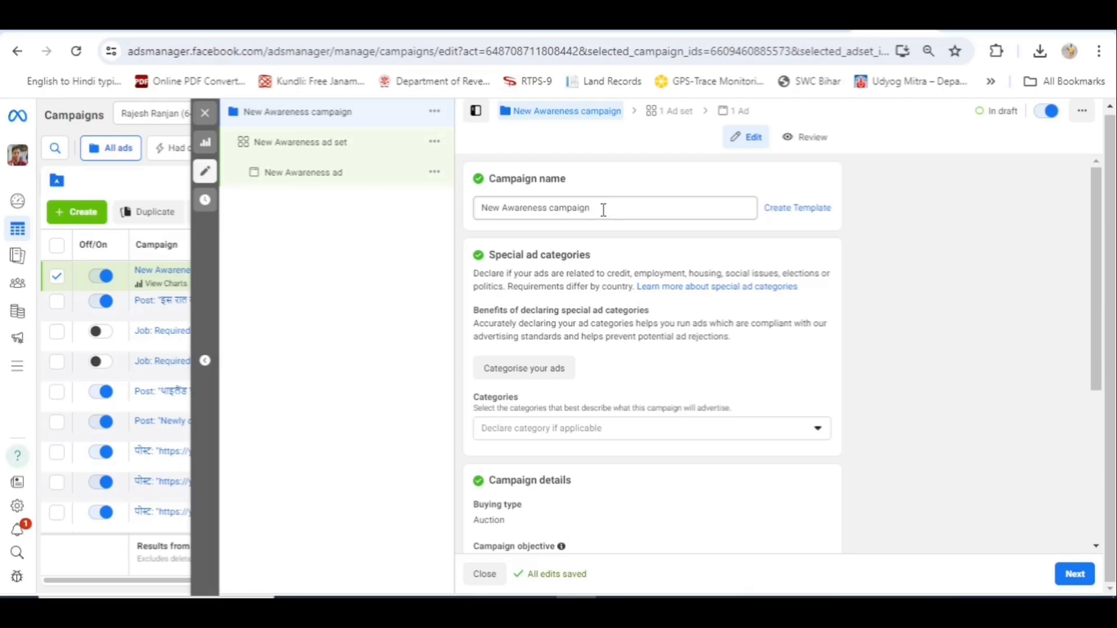
left_click_drag(598, 210, 486, 215)
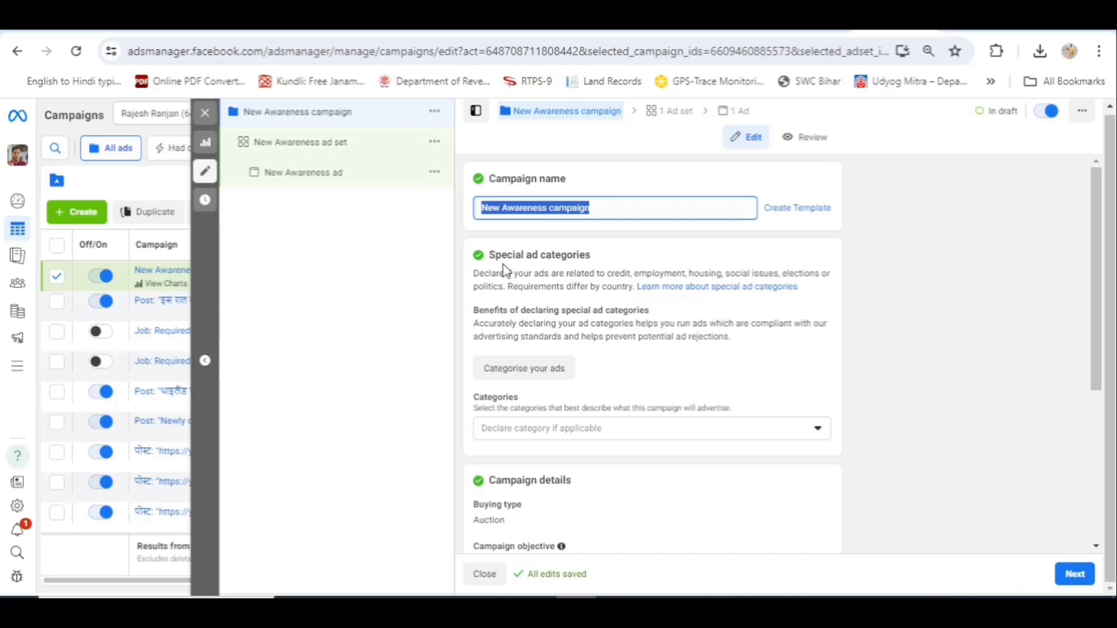
type("Do")
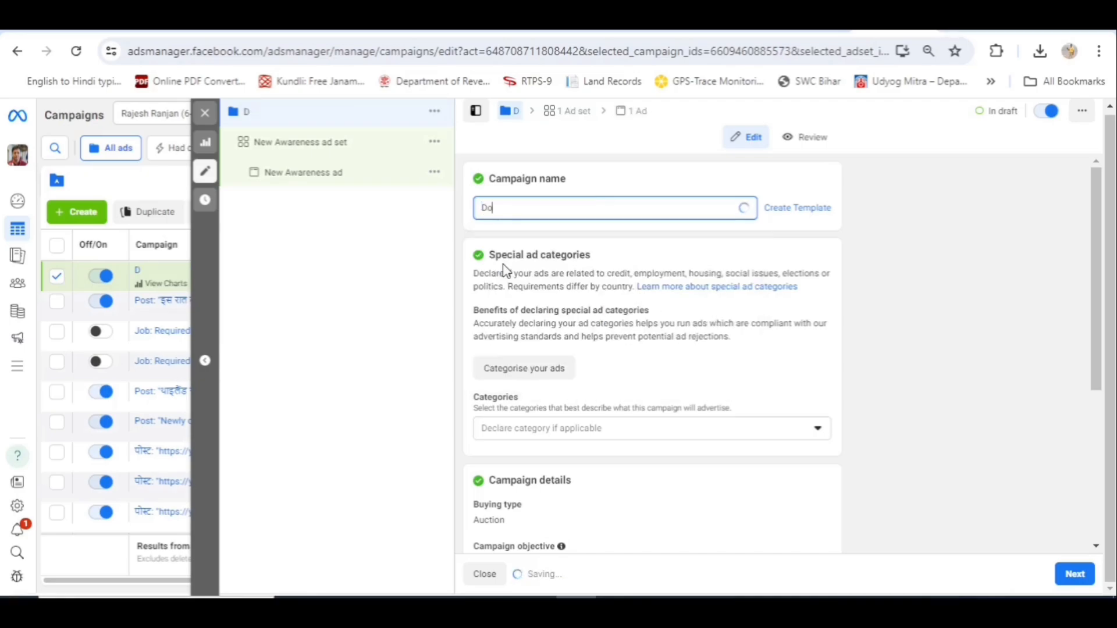
type("sa 1")
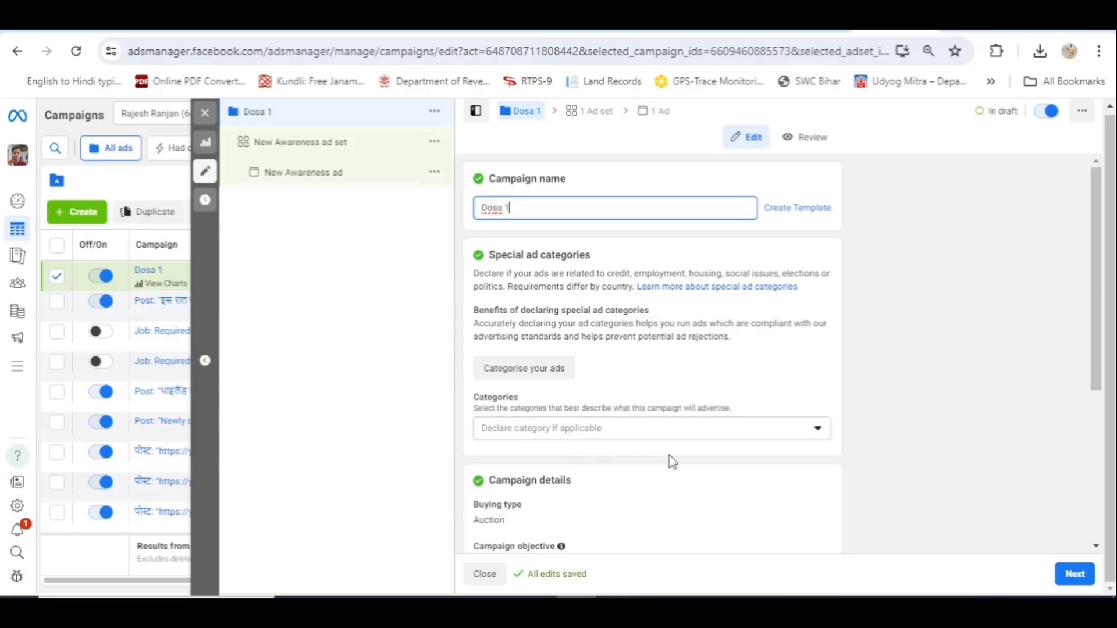
Step: Look over the campaign details, A/B test and Advantage campaign budget settings, and continue to the ad set
scroll(672, 462, "down", 1)
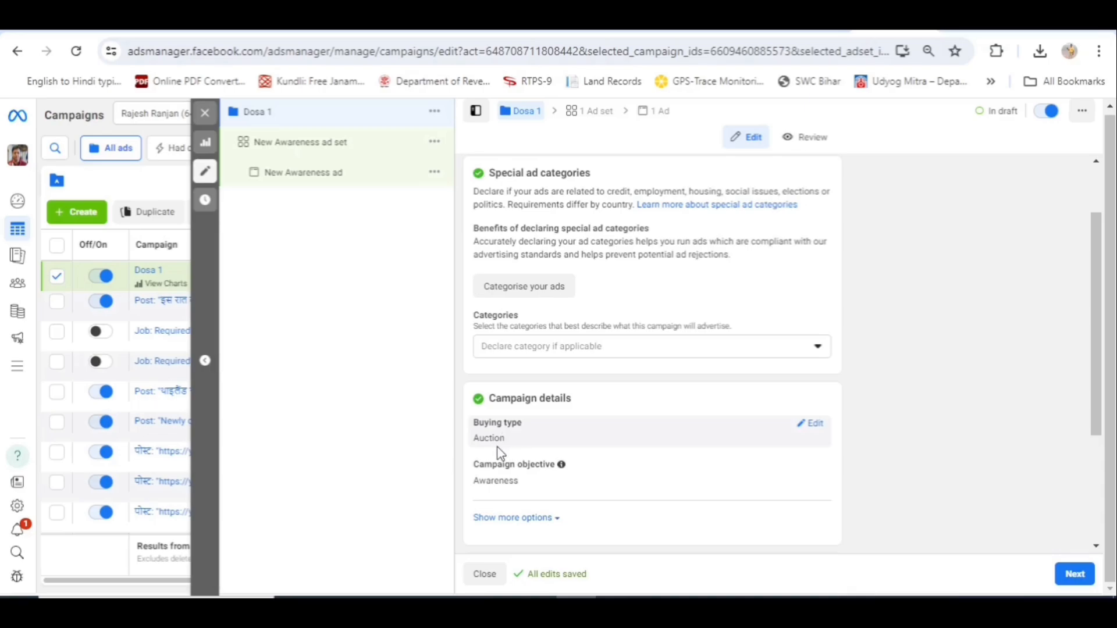
scroll(636, 458, "down", 1)
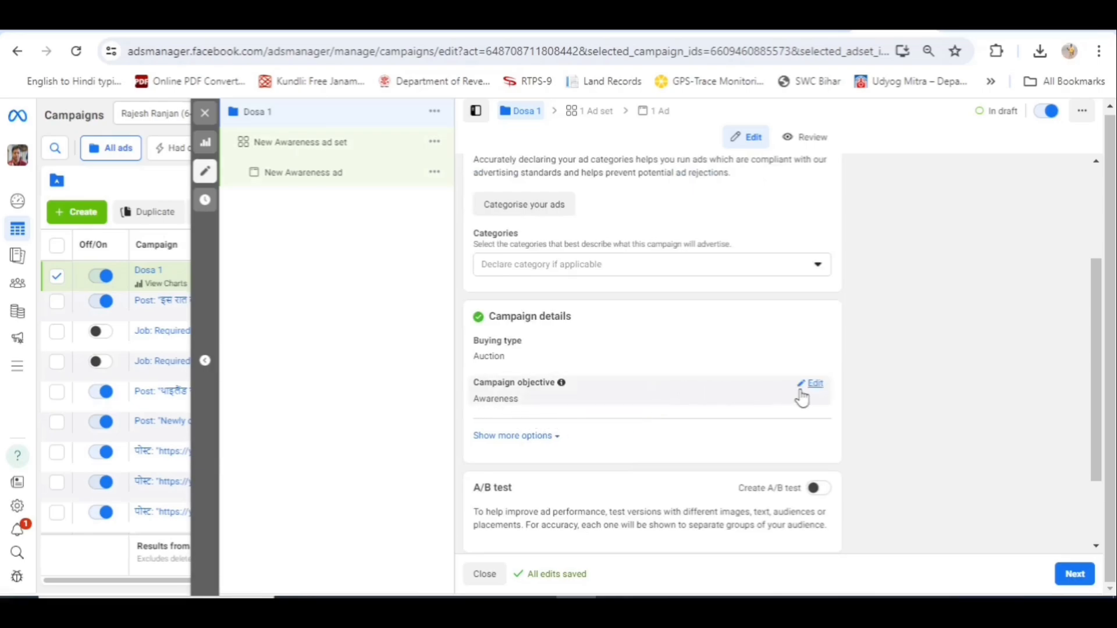
scroll(695, 426, "down", 2)
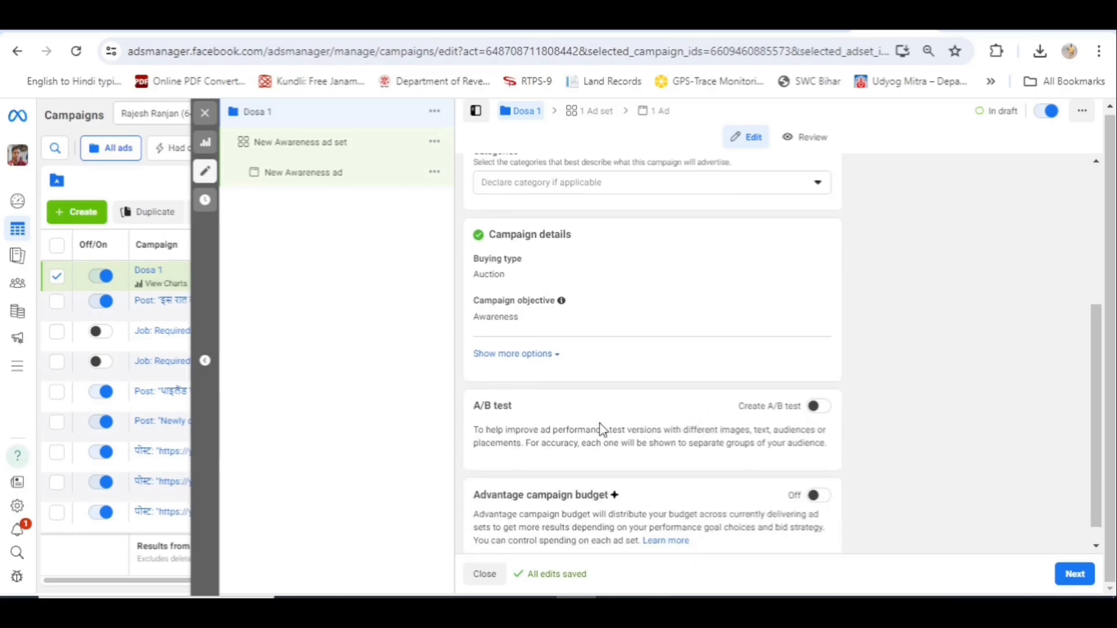
scroll(611, 430, "down", 1)
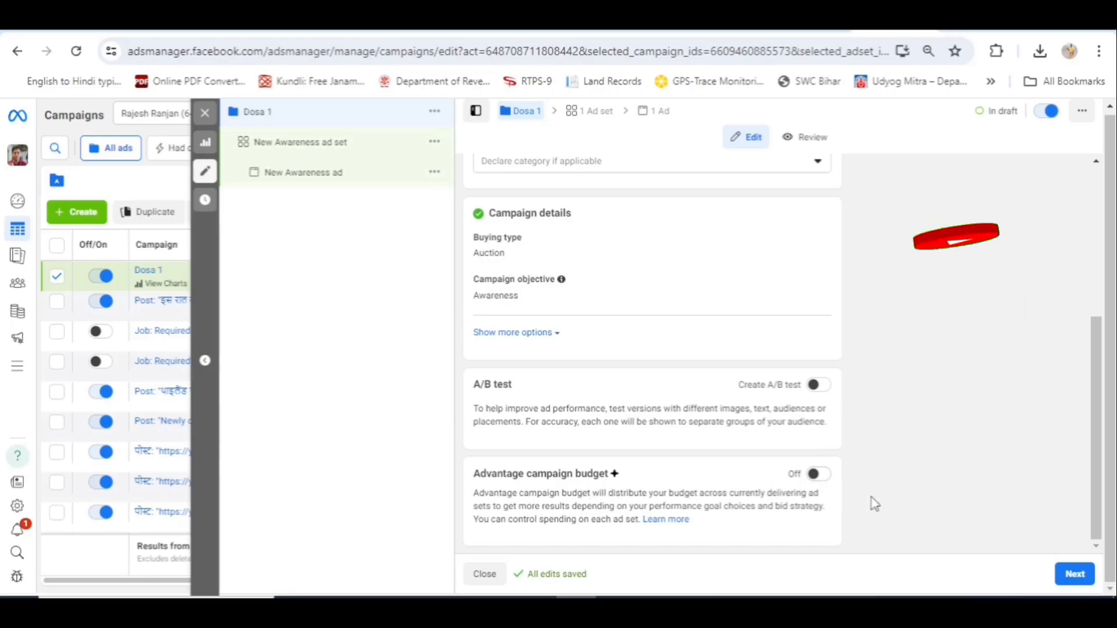
left_click(1075, 575)
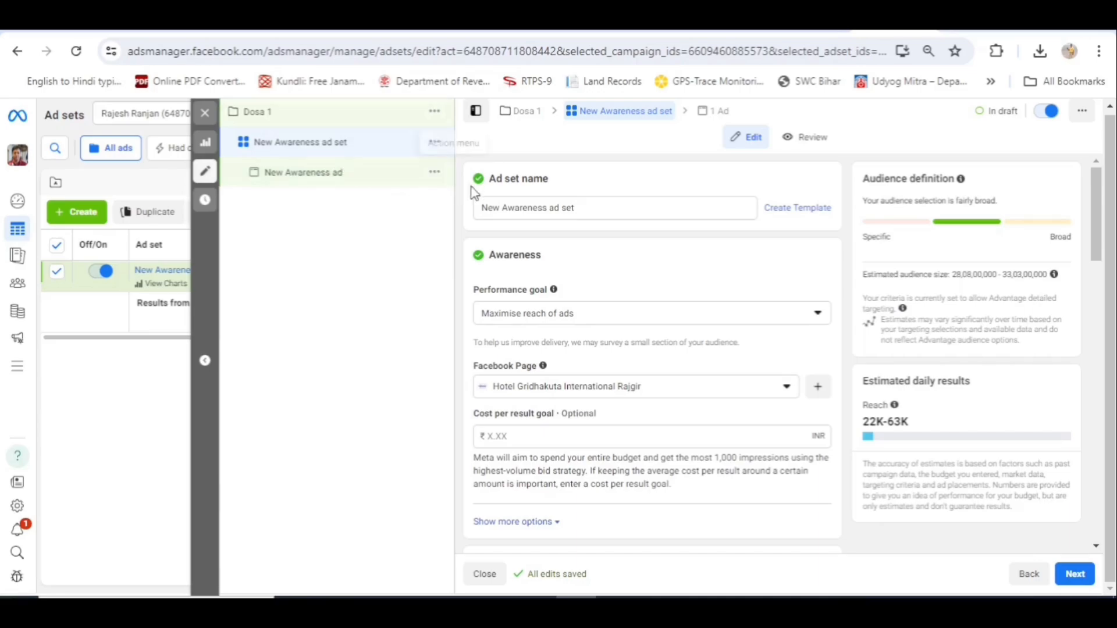
Step: Rename the new awareness ad set as "dosa ad set"
left_click(593, 208)
left_click_drag(593, 208, 456, 221)
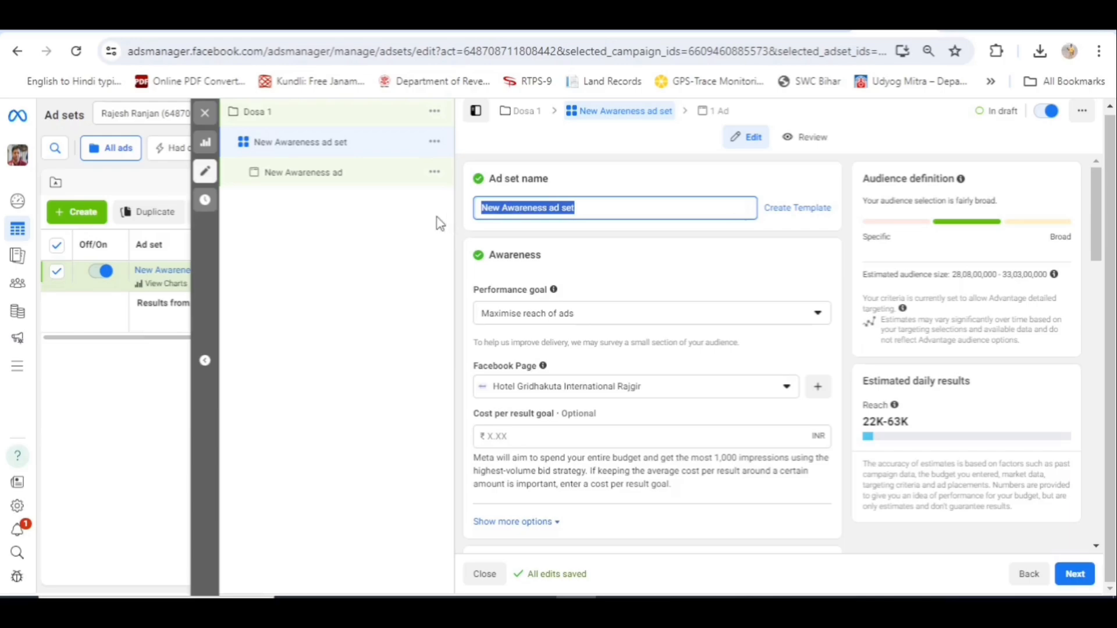
type("dosa ad set")
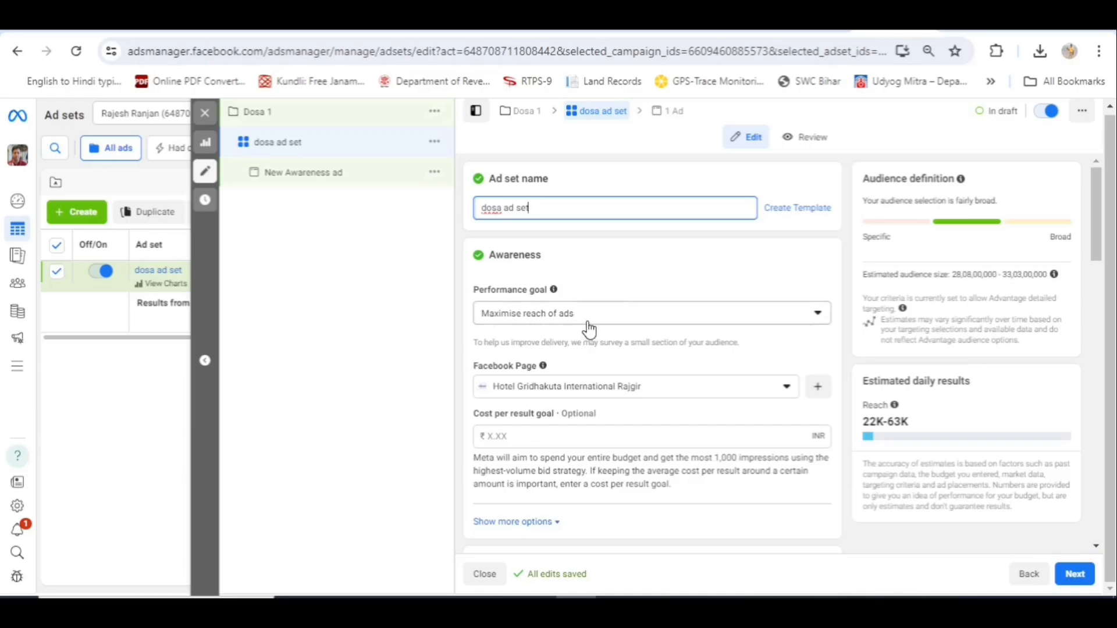
Step: Choose Maximise reach of ads as the performance goal and look over the Facebook Page and cost per result goal settings
left_click(795, 323)
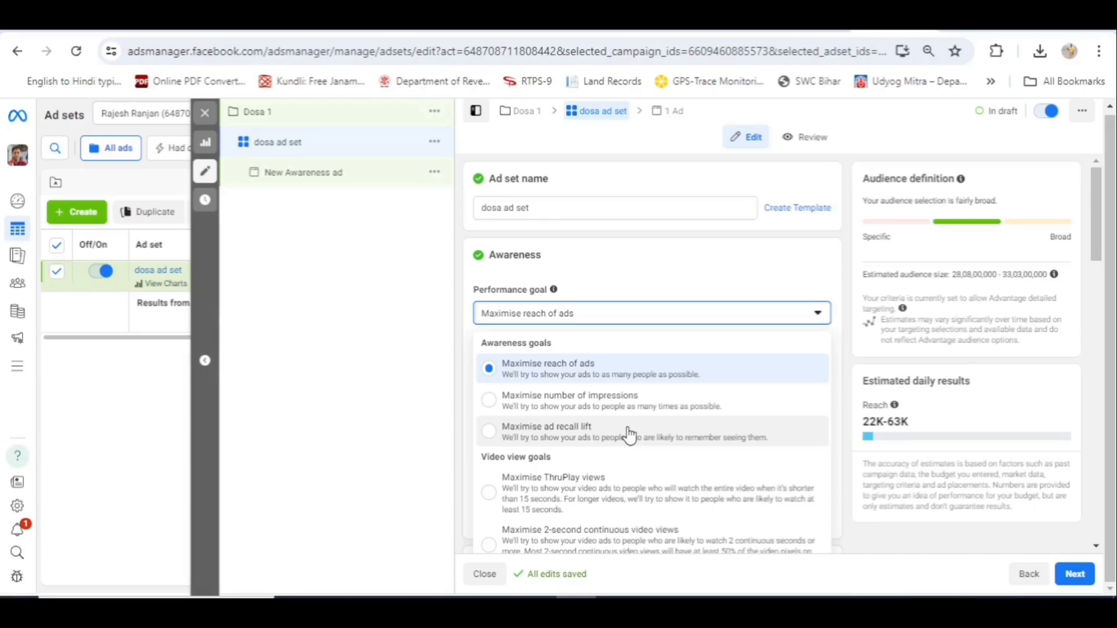
left_click(593, 375)
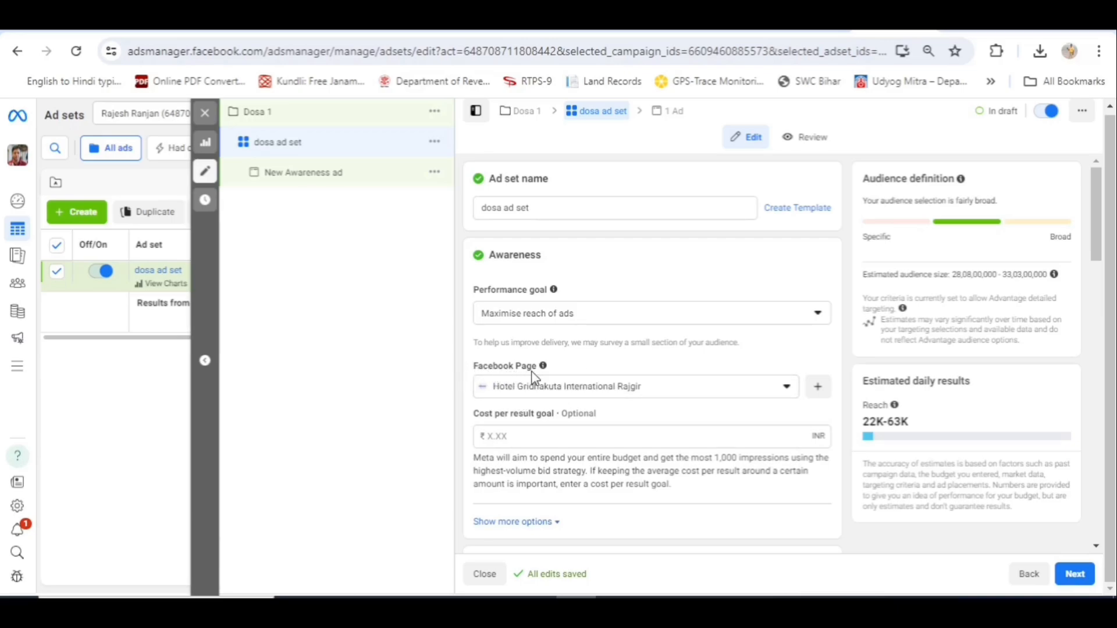
left_click(788, 388)
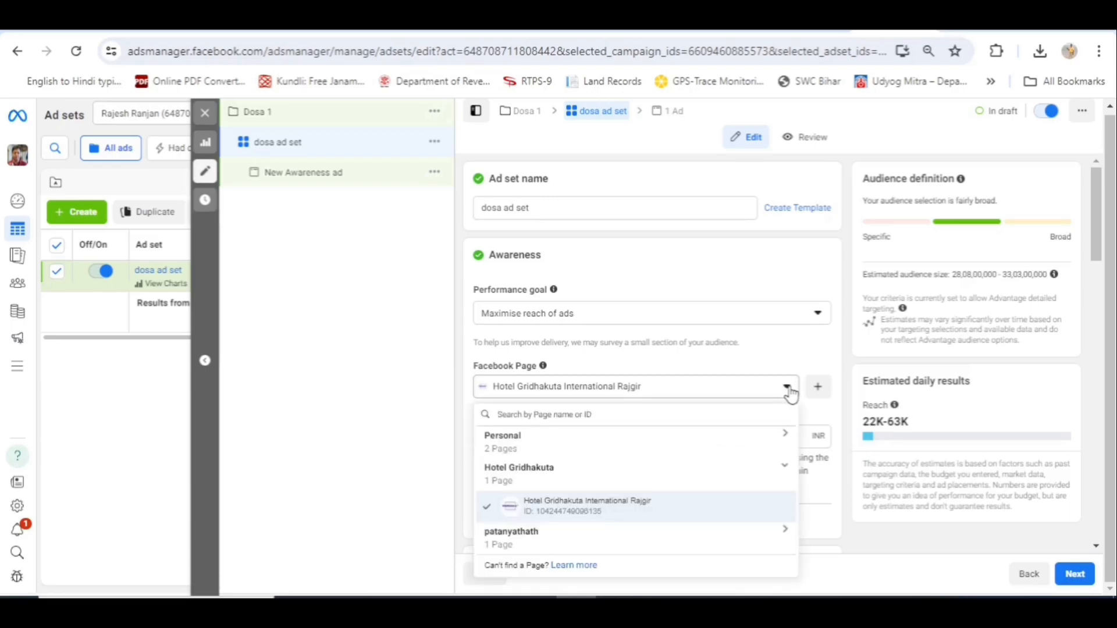
left_click(789, 391)
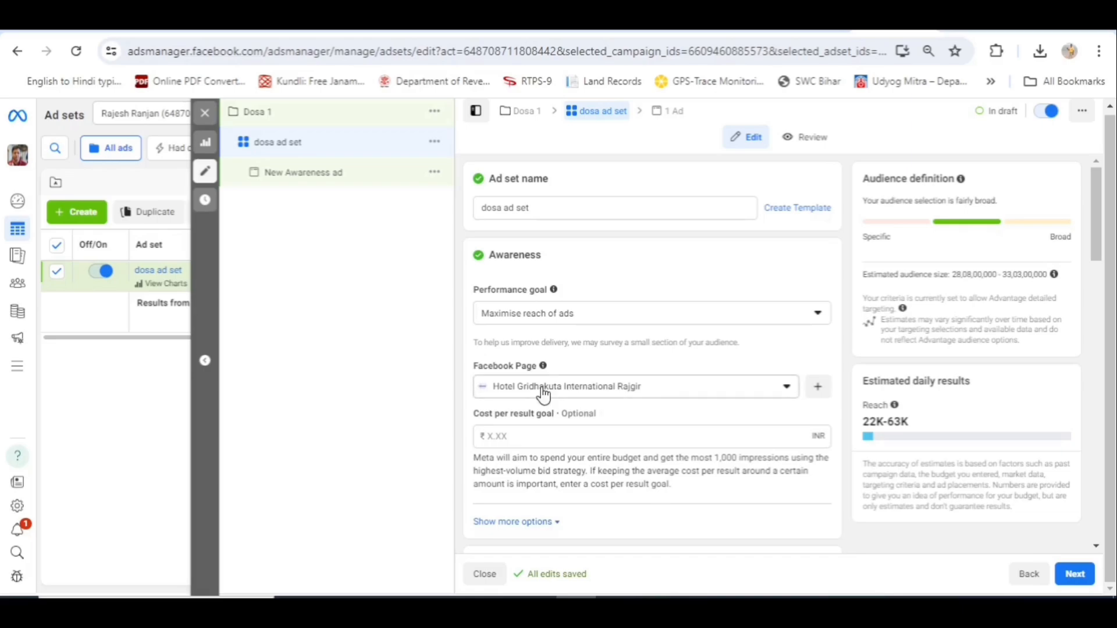
scroll(553, 424, "down", 3)
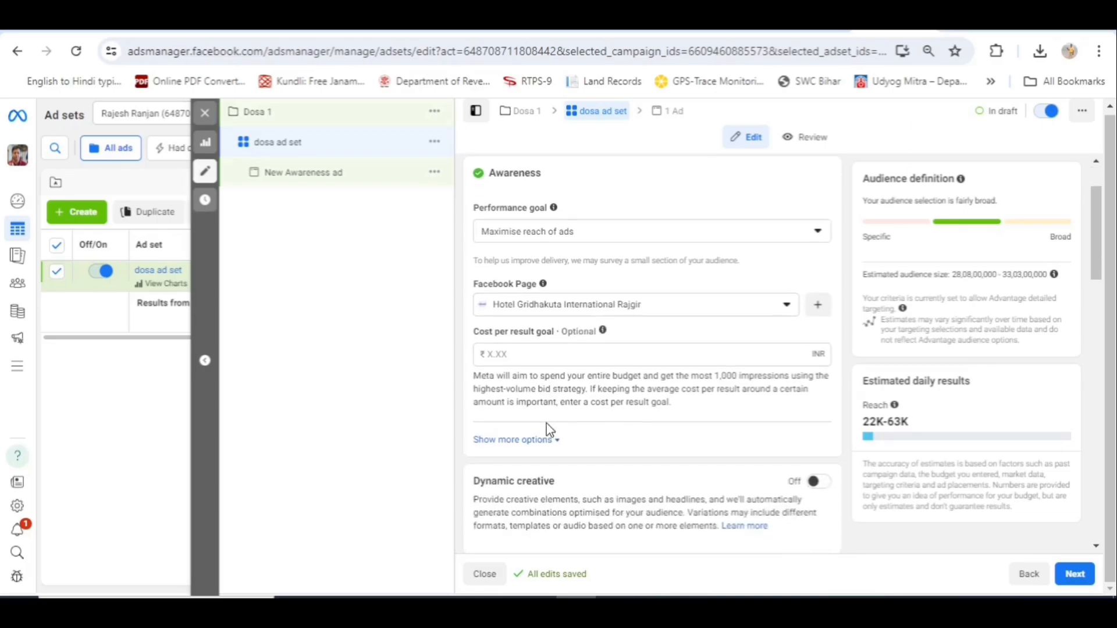
scroll(549, 424, "down", 2)
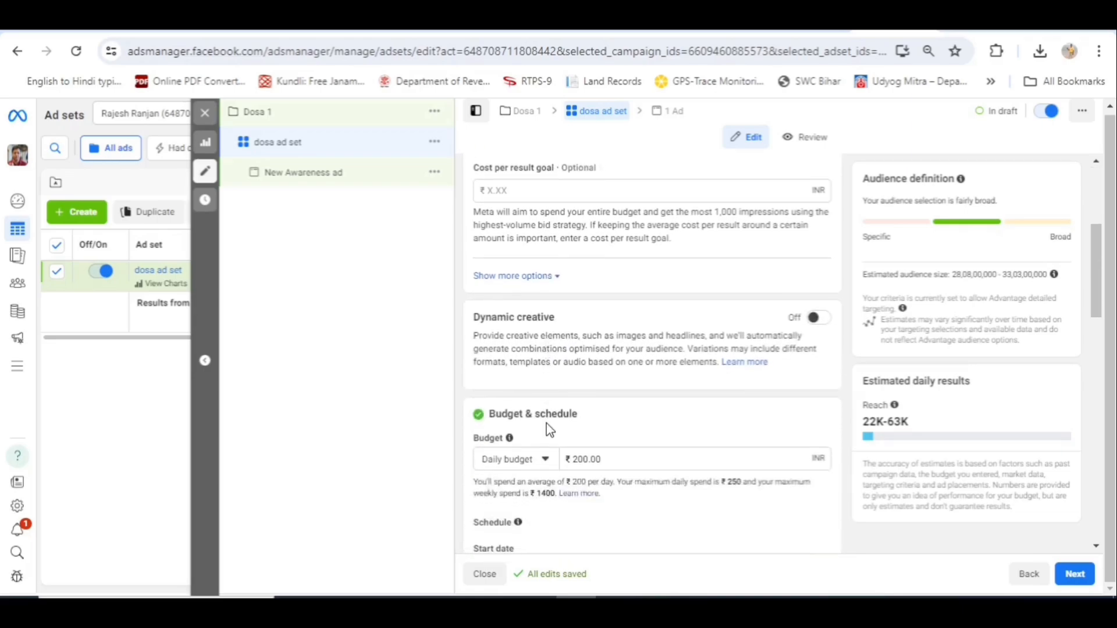
scroll(549, 428, "up", 2)
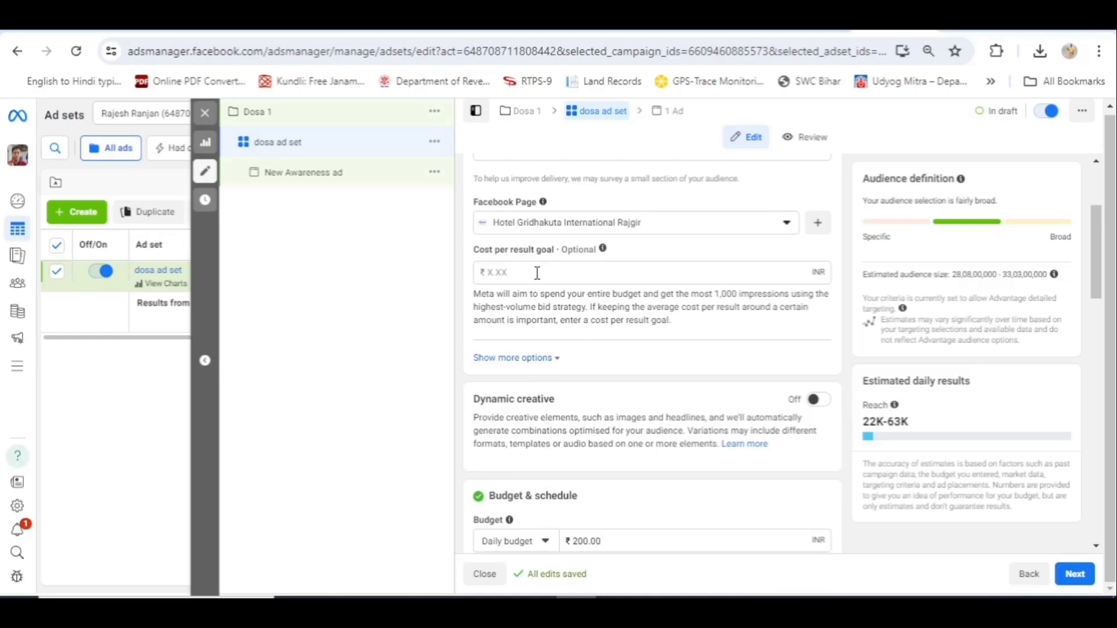
left_click(537, 273)
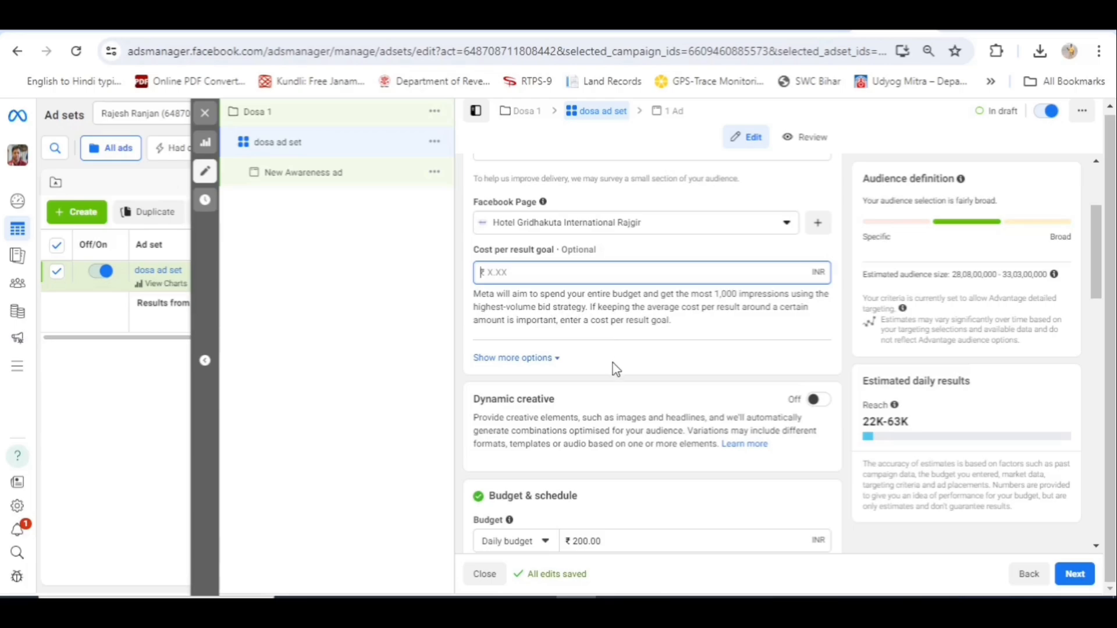
Step: Check the budget types and try daily budgets of ₹50 and ₹90 for the ad set
scroll(617, 373, "down", 4)
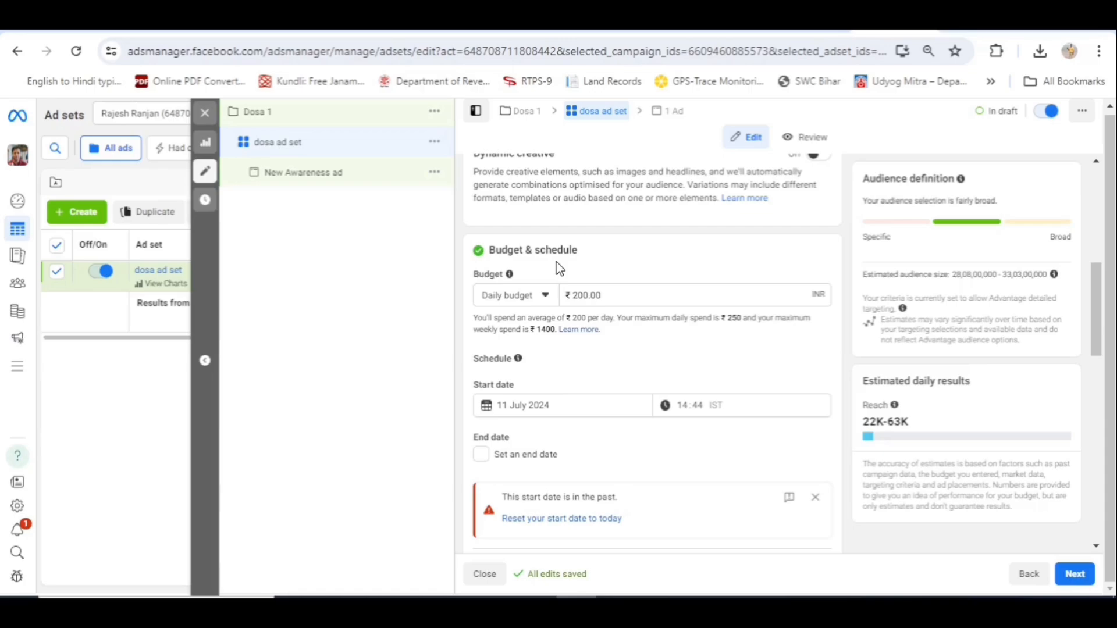
left_click(547, 298)
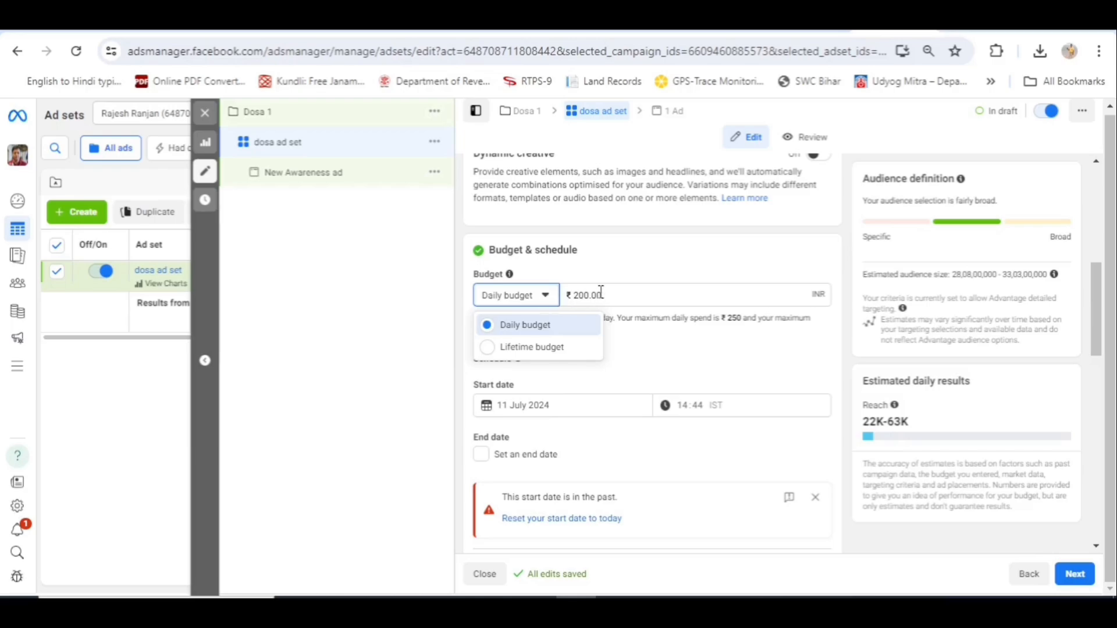
left_click(628, 295)
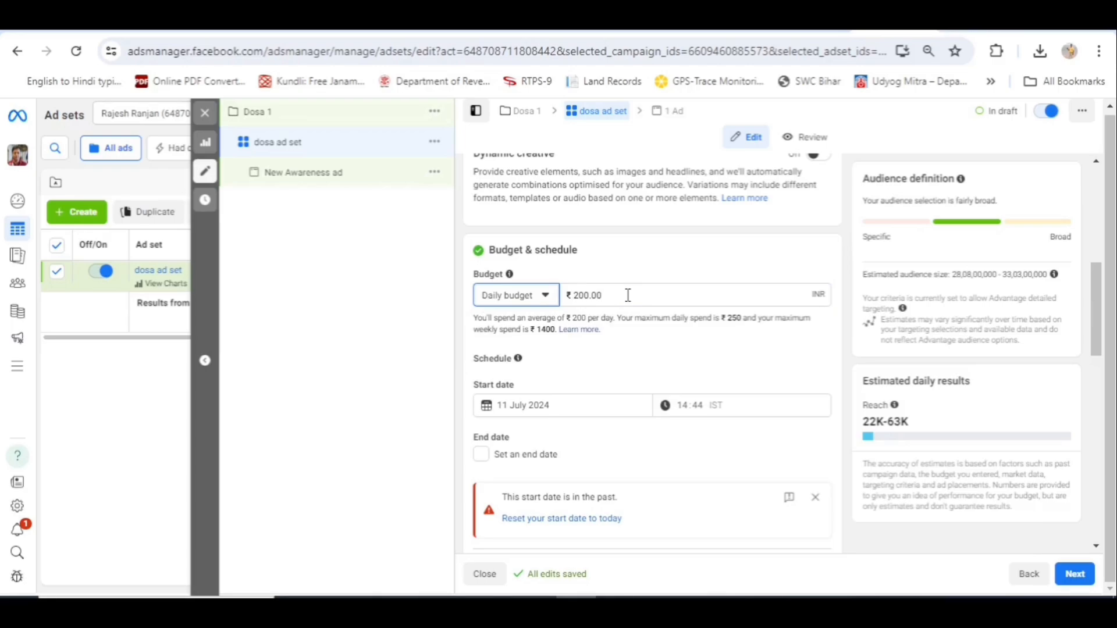
left_click(628, 295)
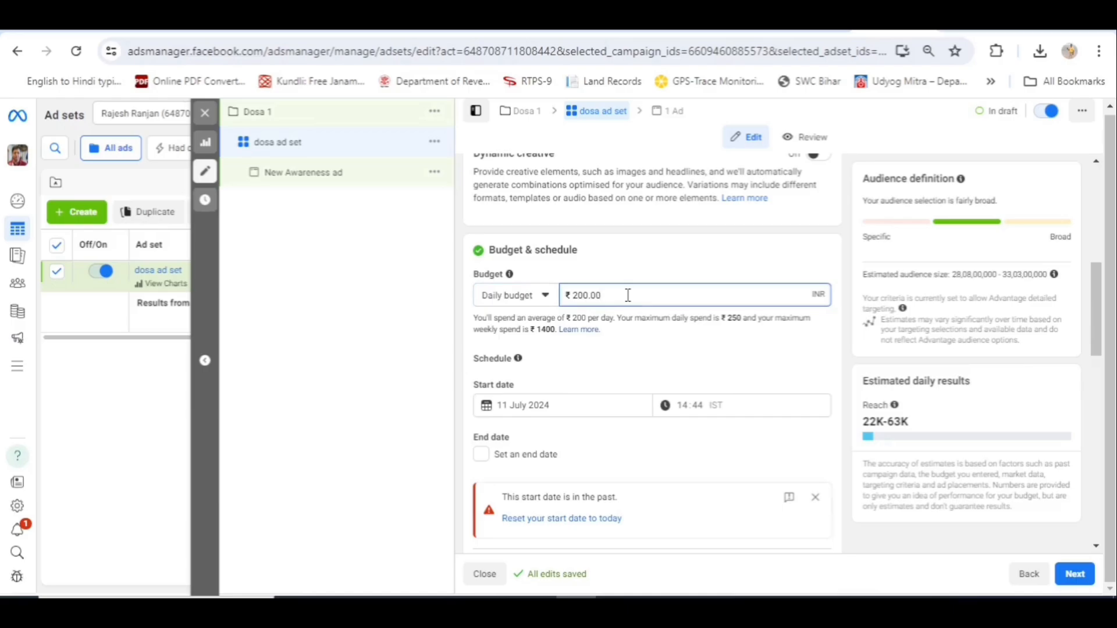
key("BackSpace")
key("BackSpace")
key("BackSpace")
key("BackSpace")
key("BackSpace")
key("BackSpace")
type("50")
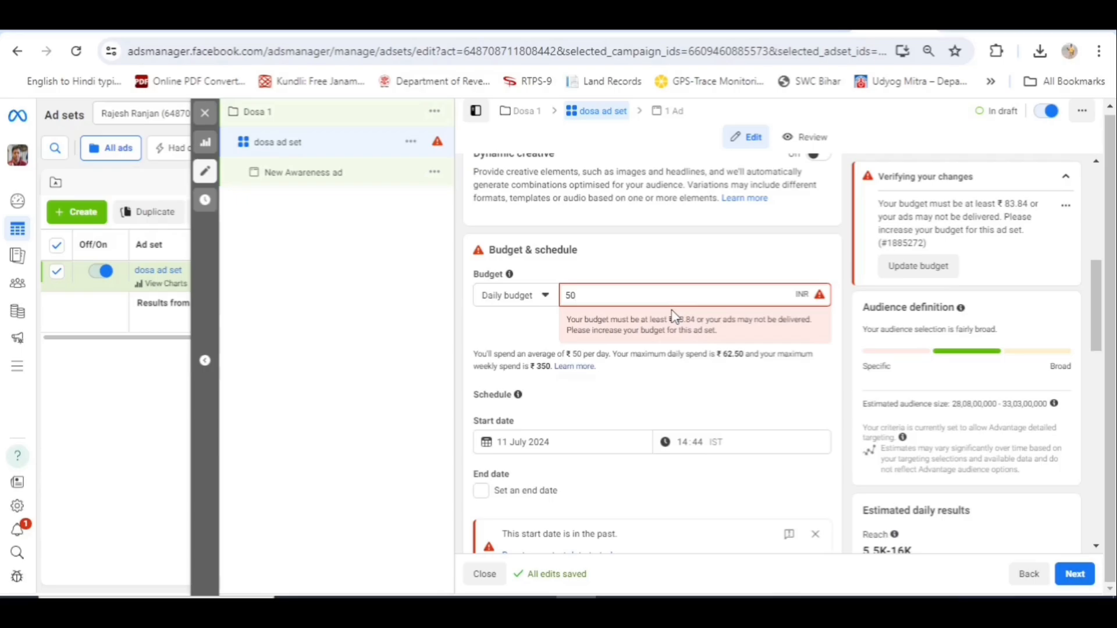
key("BackSpace")
key("BackSpace")
type("90")
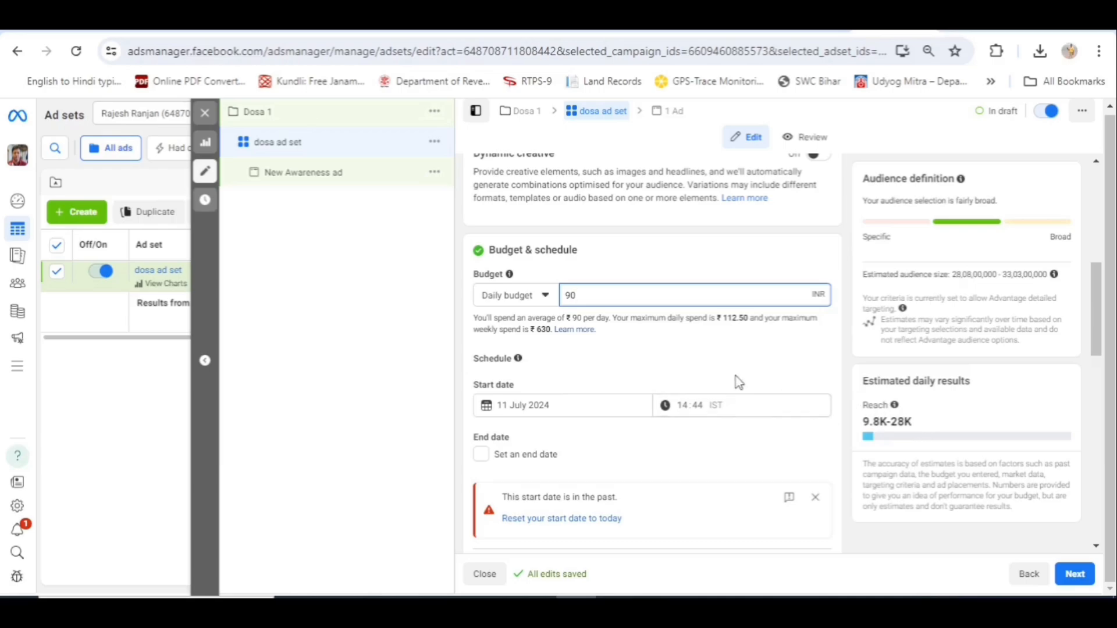
Step: Set the ad set's daily budget to ₹100
key("BackSpace")
key("BackSpace")
type("100")
key("Tab")
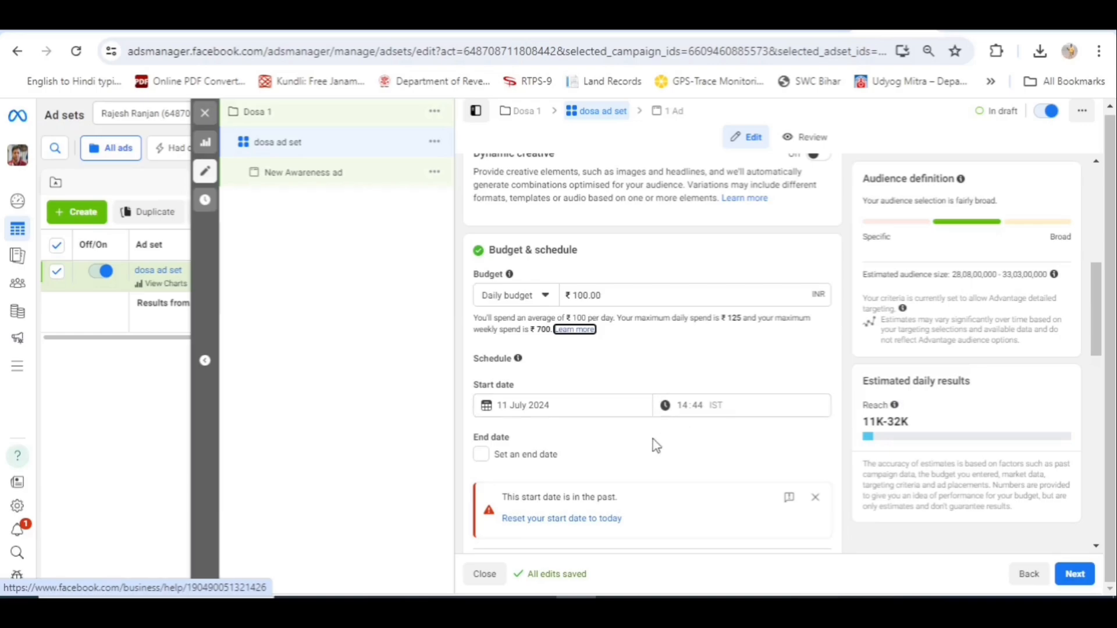
Step: Set an end date of 18 July 2024 for the ad set and reset its start date to today
scroll(550, 464, "down", 2)
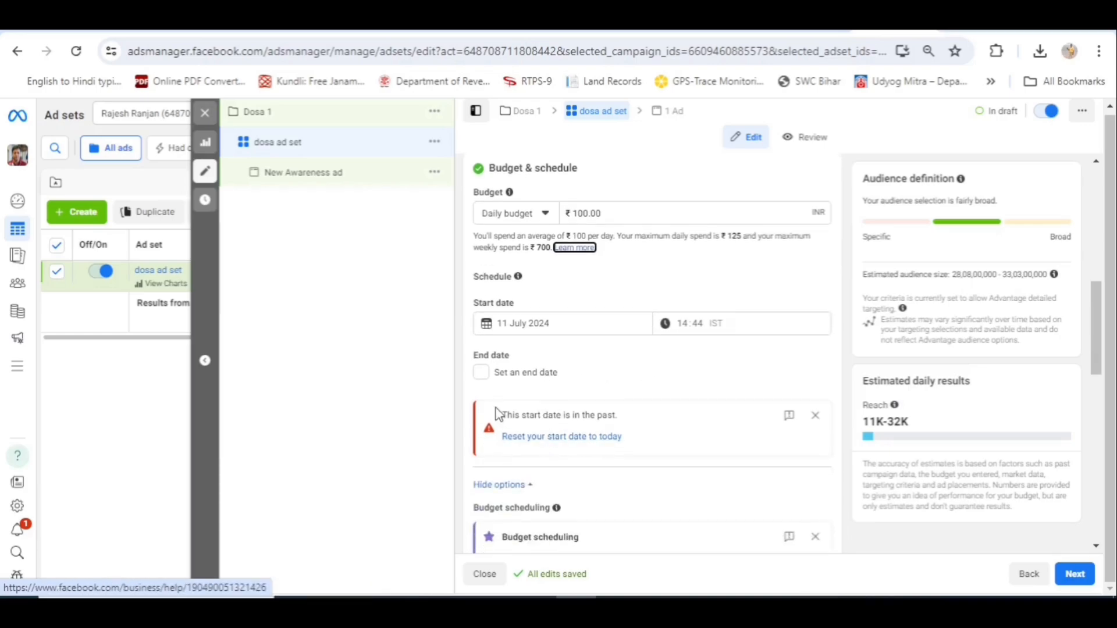
left_click(483, 375)
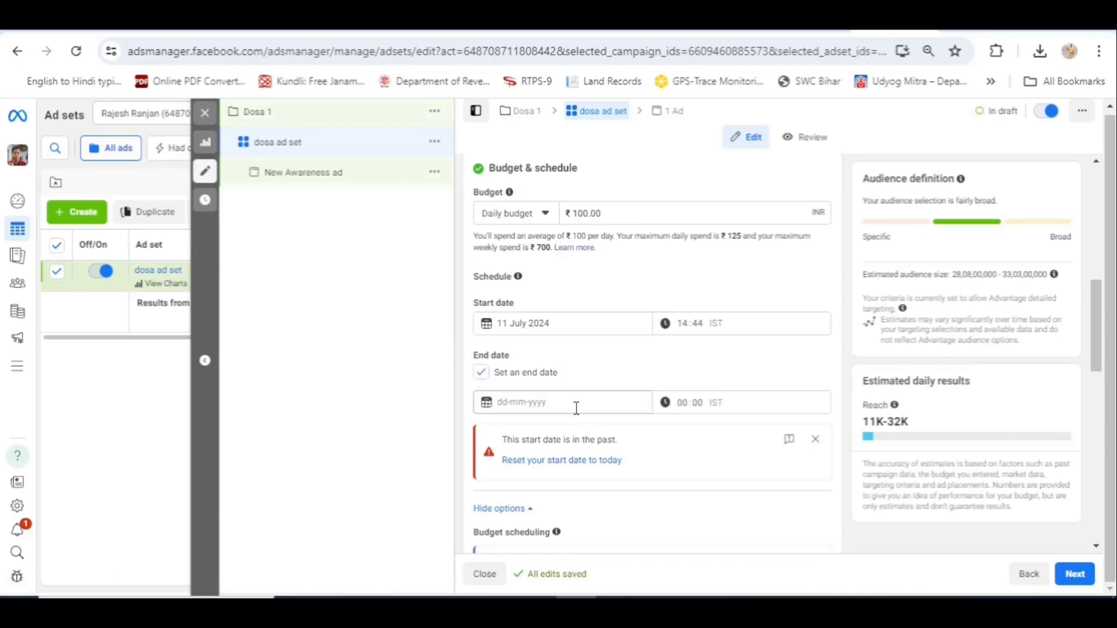
left_click(577, 408)
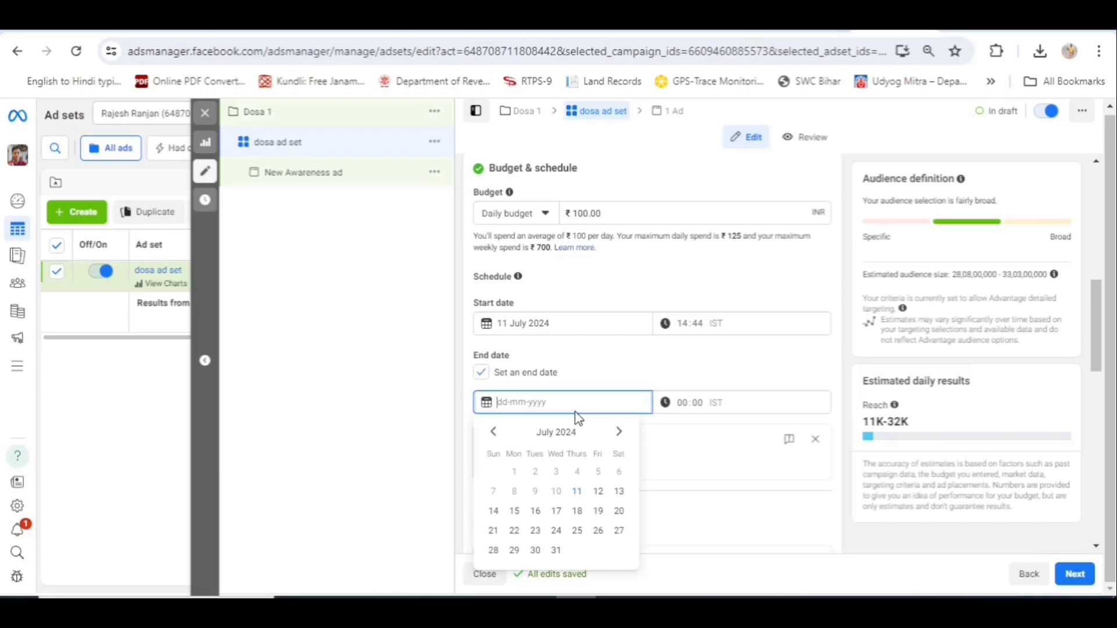
left_click(577, 511)
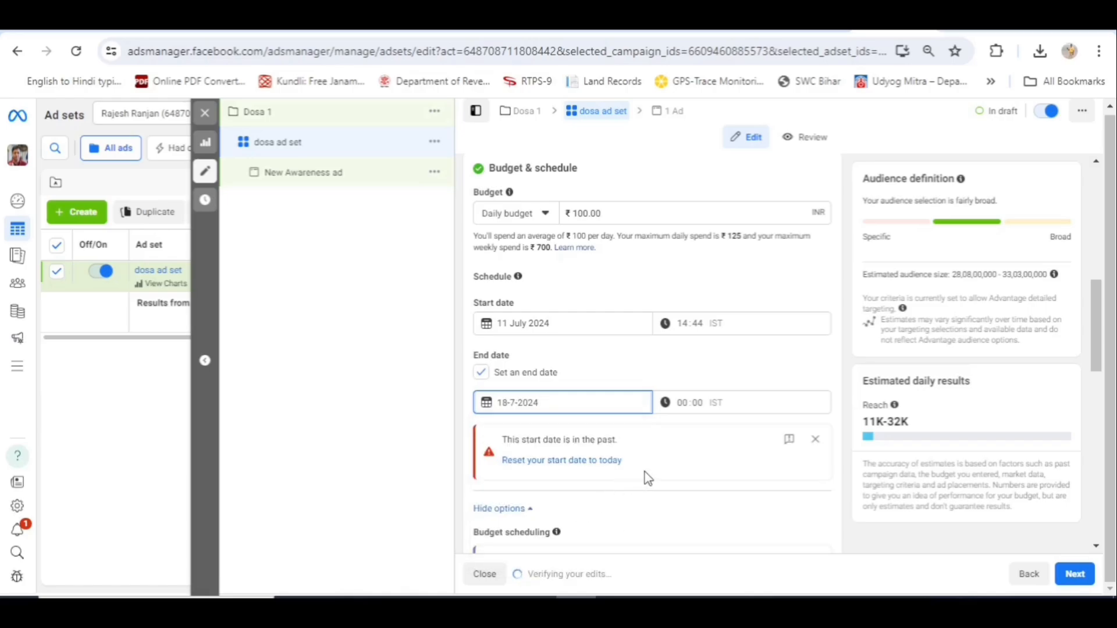
left_click(605, 461)
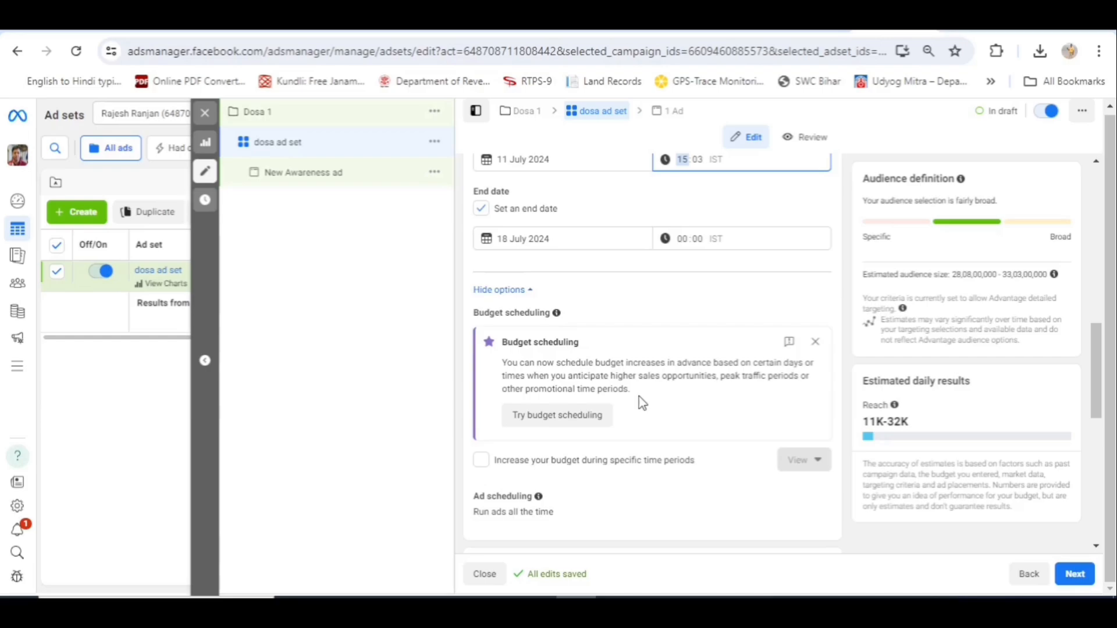
Step: Change the audience location of the ad set to Rajgir, Bihar
scroll(643, 403, "down", 3)
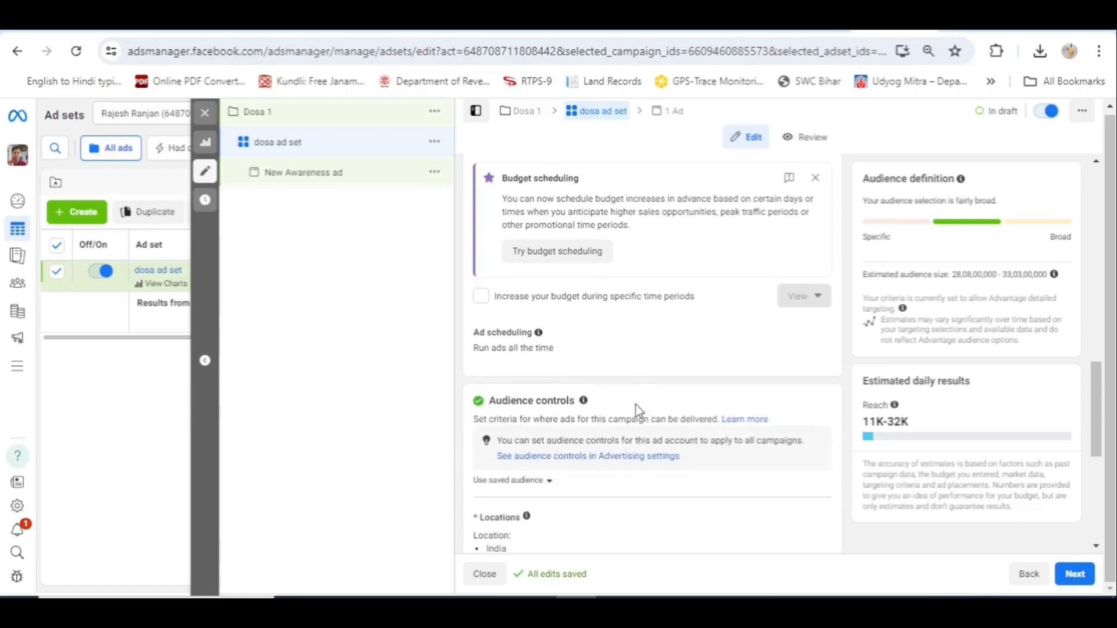
scroll(638, 410, "down", 2)
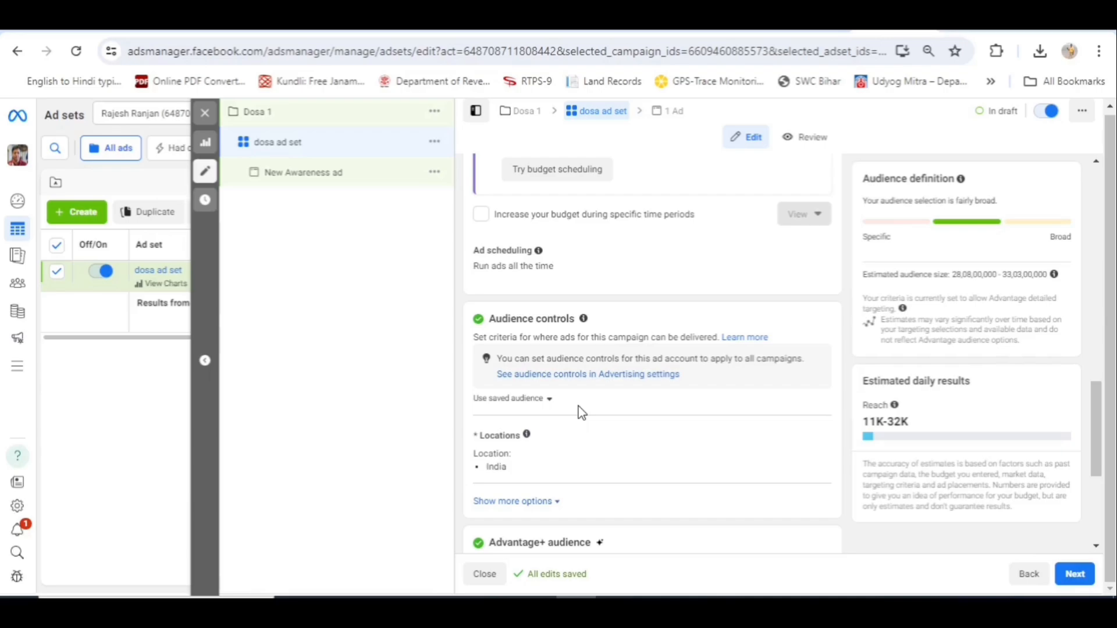
scroll(584, 436, "down", 2)
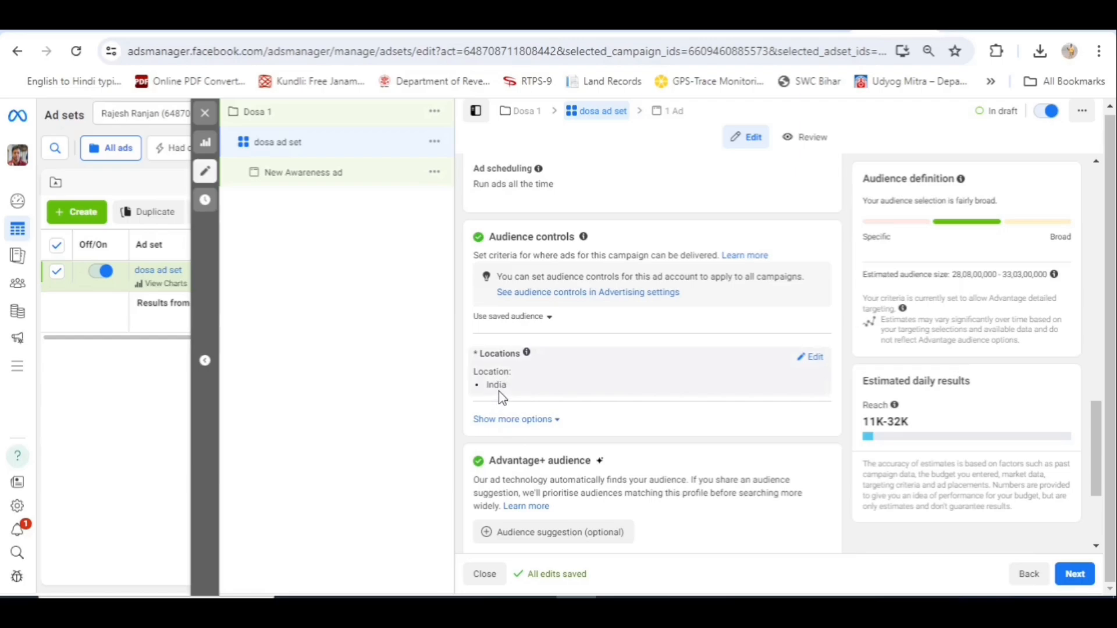
left_click(809, 357)
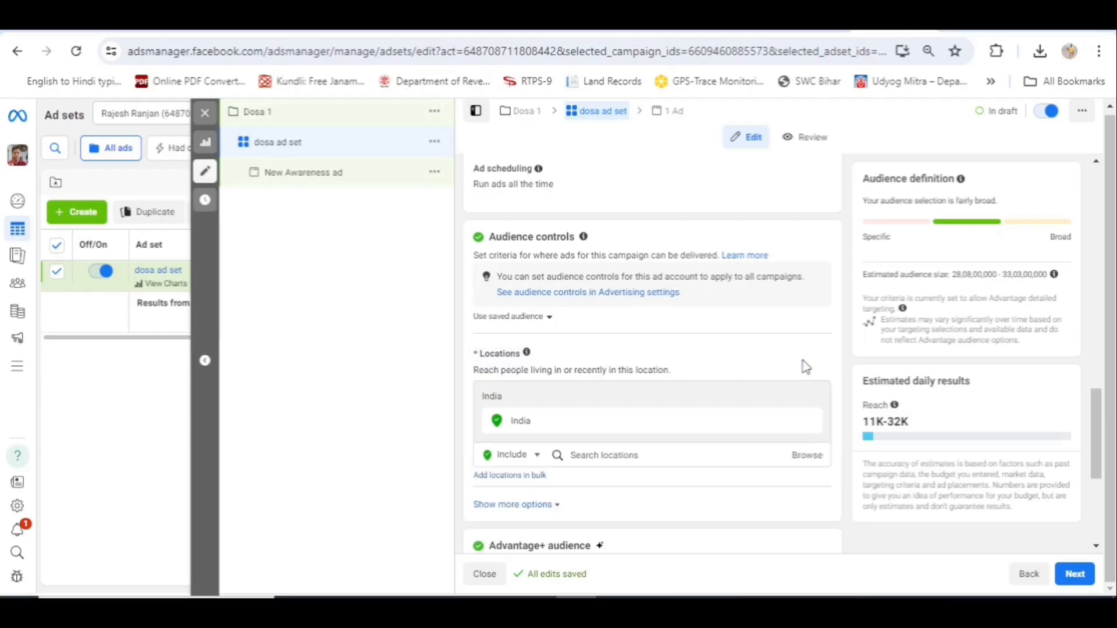
left_click(608, 454)
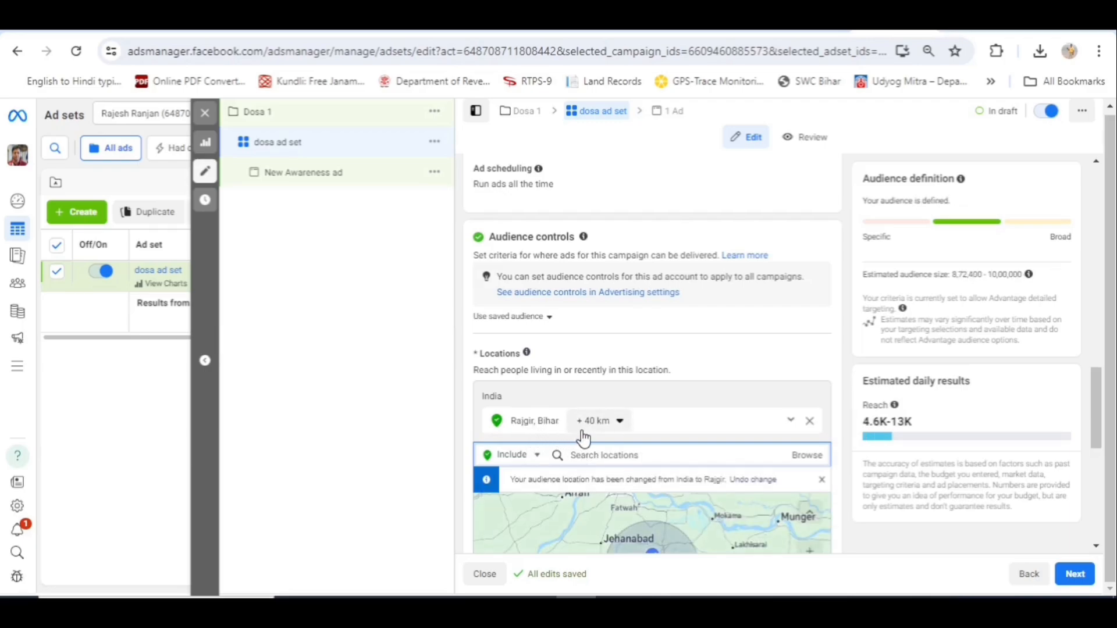
Step: Set the radius around Rajgir to 41 km and look over the further audience controls
left_click(620, 425)
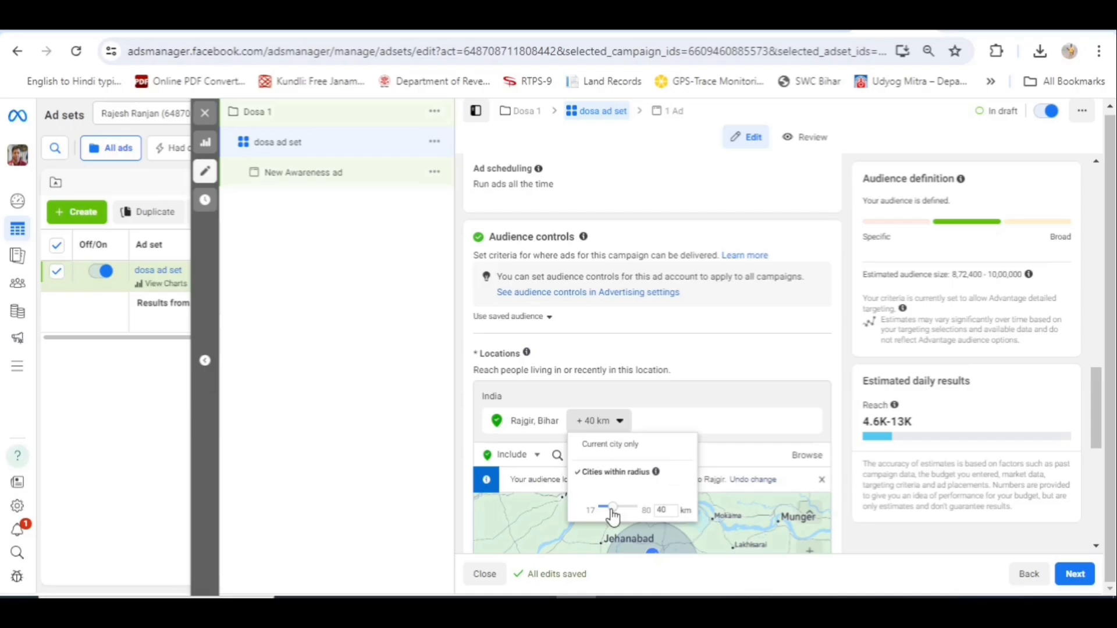
left_click_drag(613, 516, 618, 518)
scroll(685, 384, "down", 2)
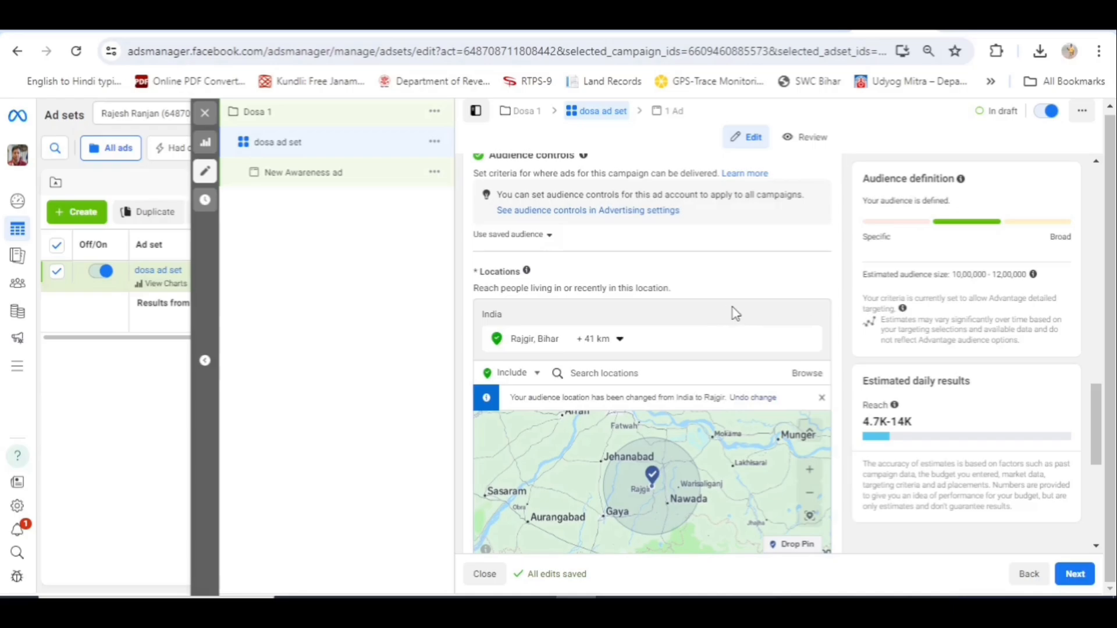
scroll(735, 313, "down", 2)
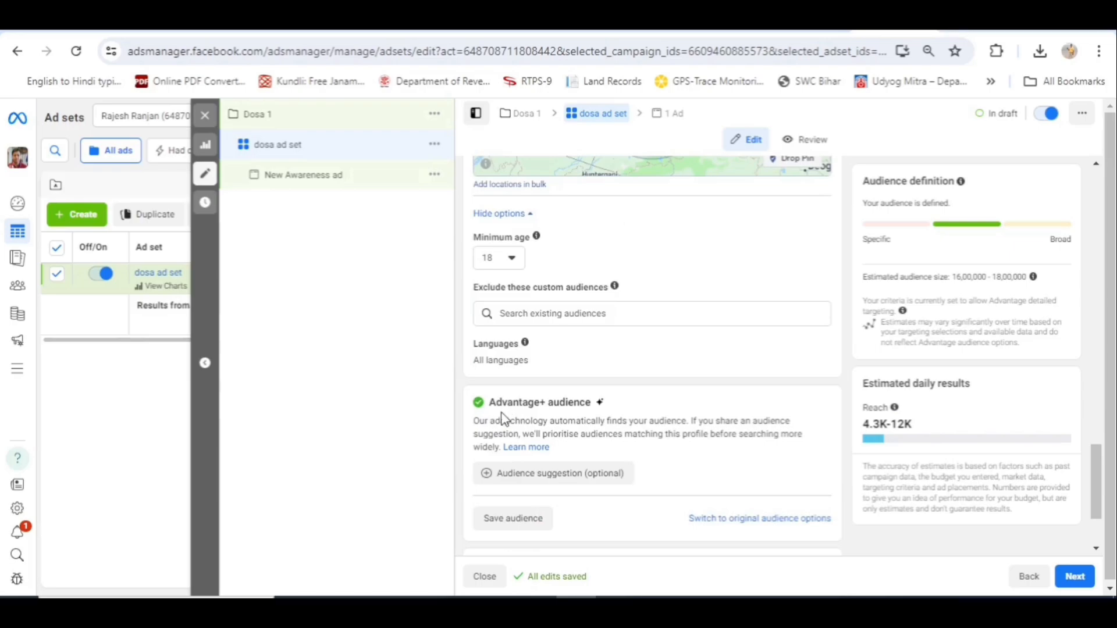
Step: Add an audience suggestion under Advantage+ audience with an age range of 18 to 60
scroll(526, 414, "down", 1)
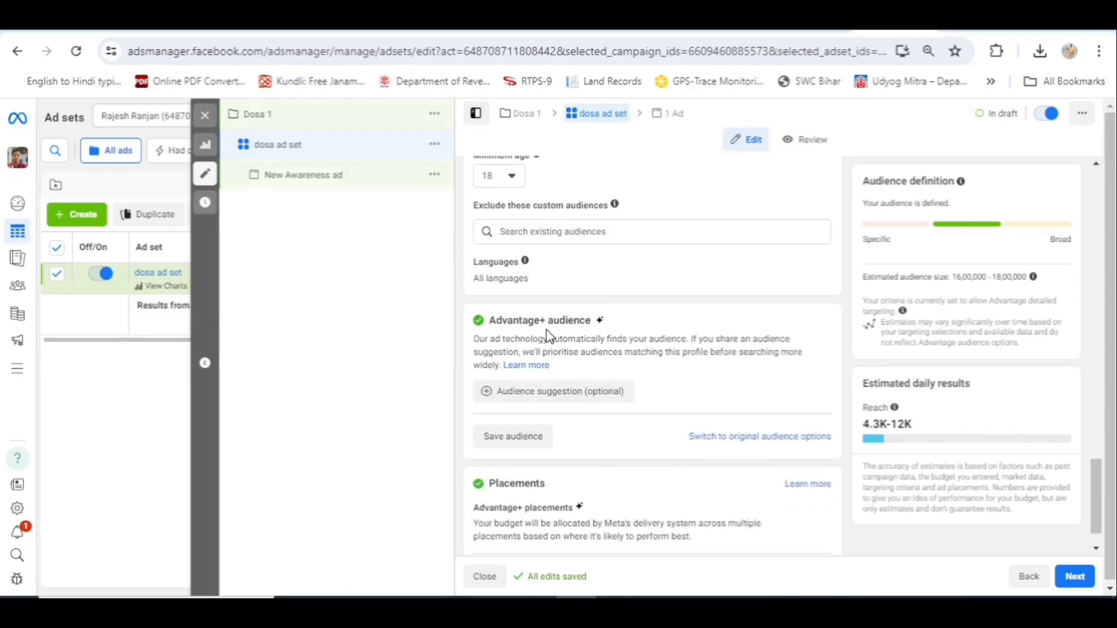
left_click(531, 400)
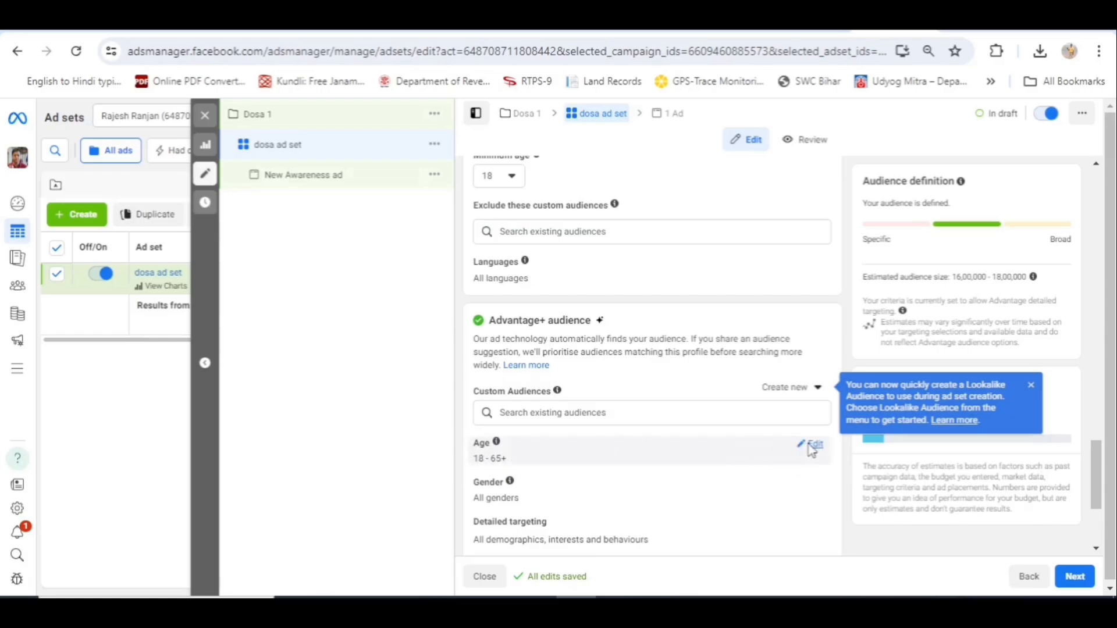
left_click(809, 445)
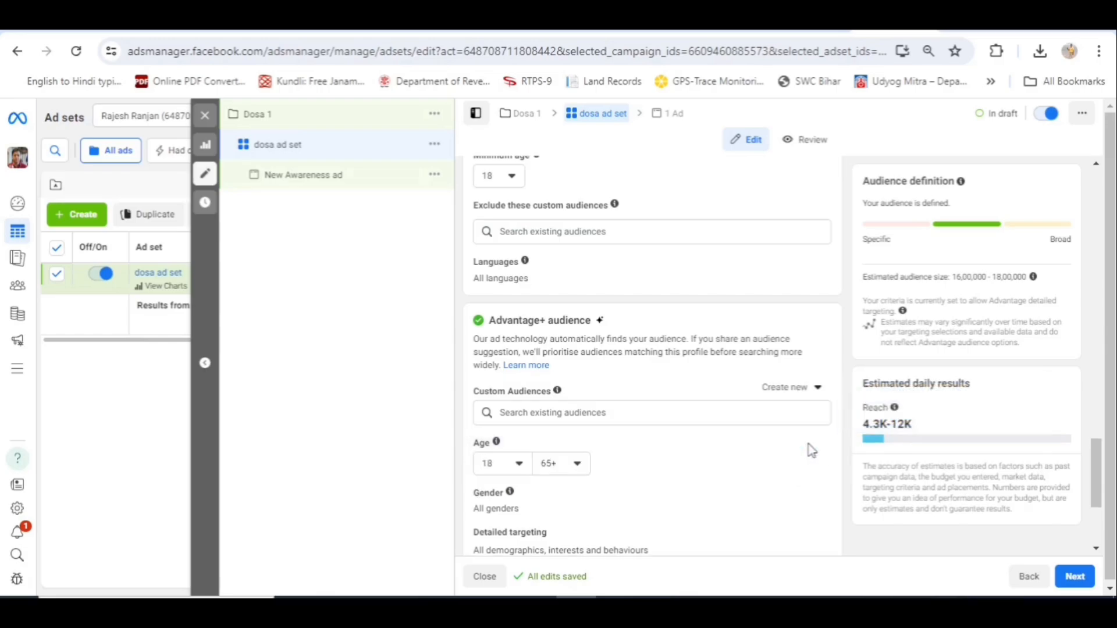
left_click(515, 465)
left_click(504, 472)
left_click(578, 466)
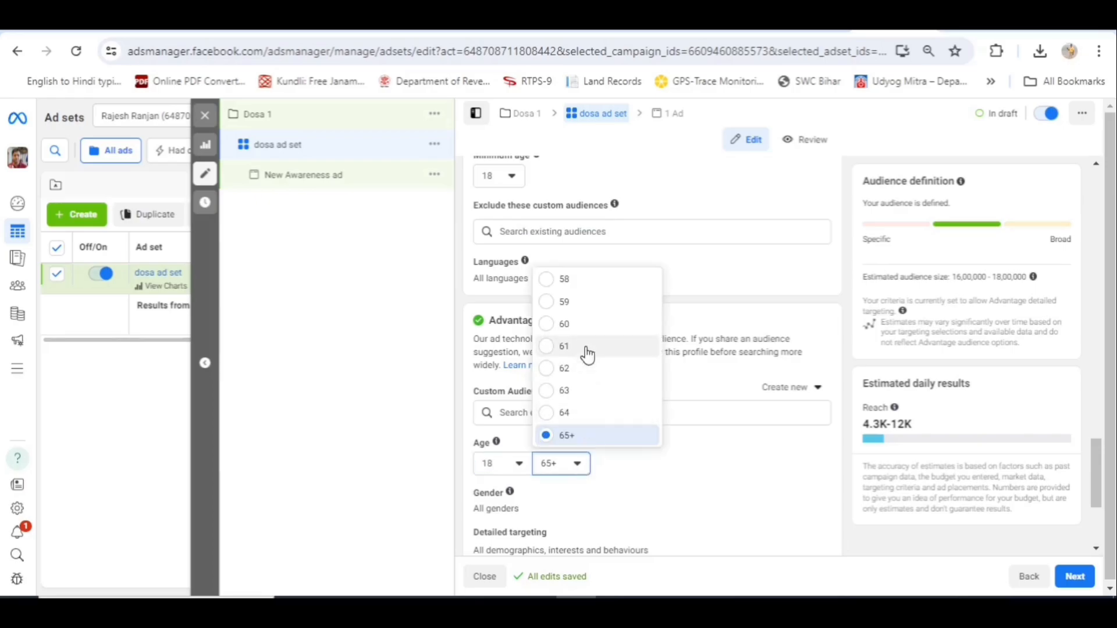
scroll(588, 354, "up", 2)
left_click(564, 406)
Step: Include the interests Food and drink (consumables), Family and relationships, and Business and industry in the detailed targeting
scroll(778, 422, "down", 1)
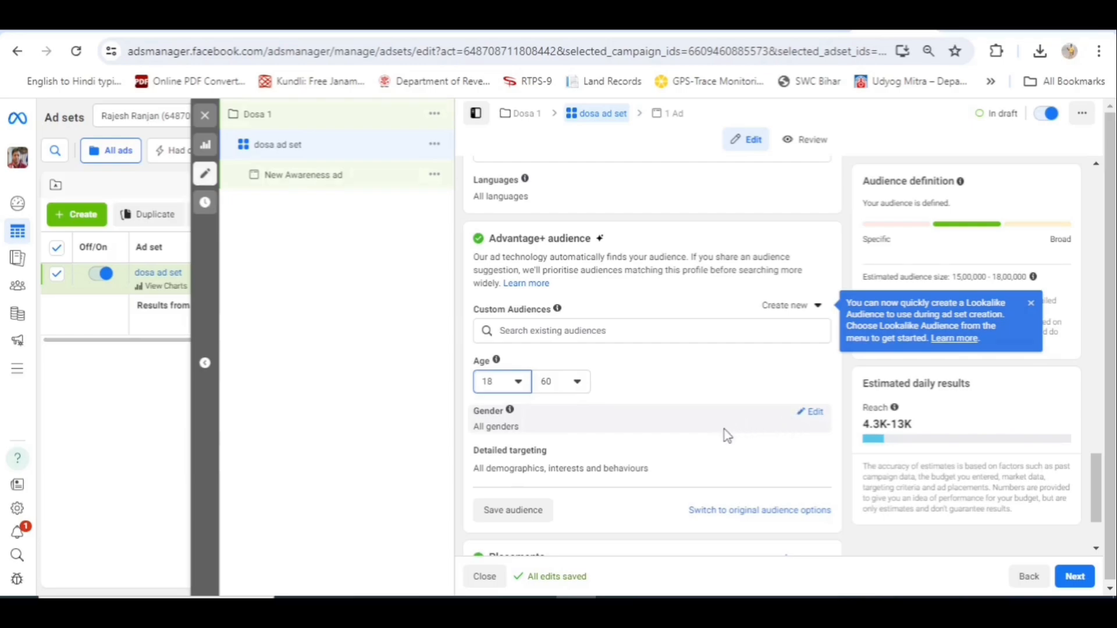
scroll(723, 439, "down", 3)
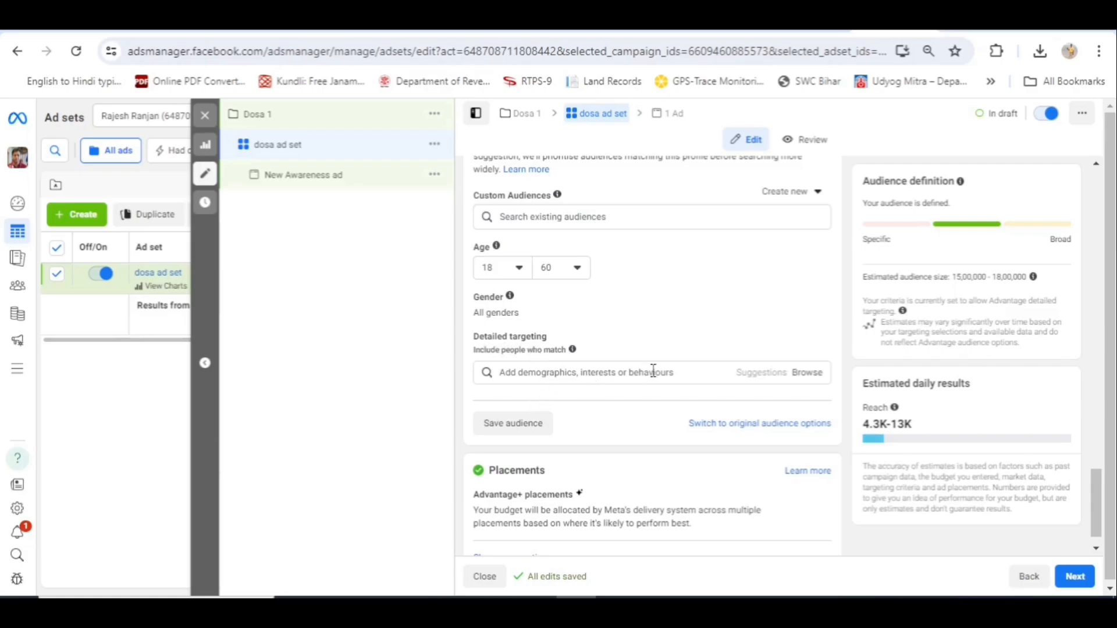
left_click(816, 378)
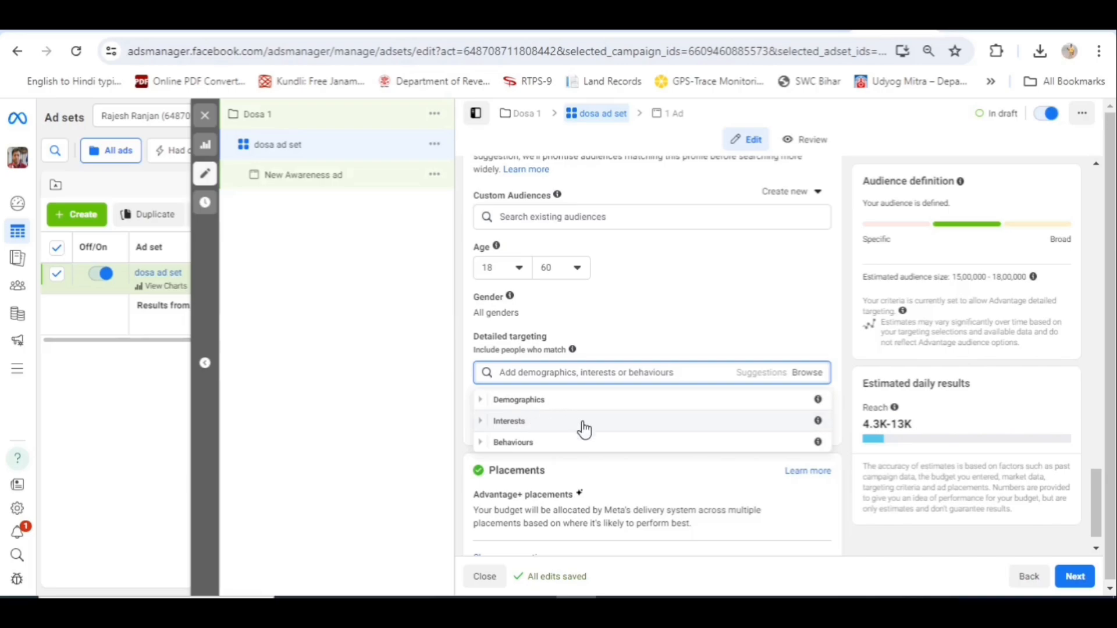
left_click(523, 423)
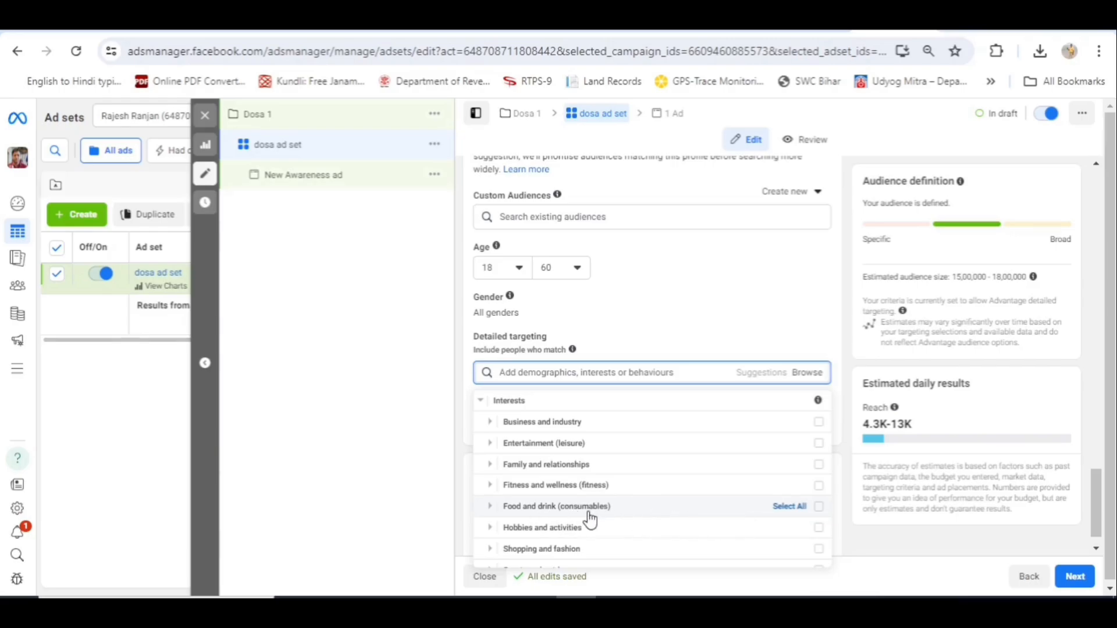
left_click(820, 507)
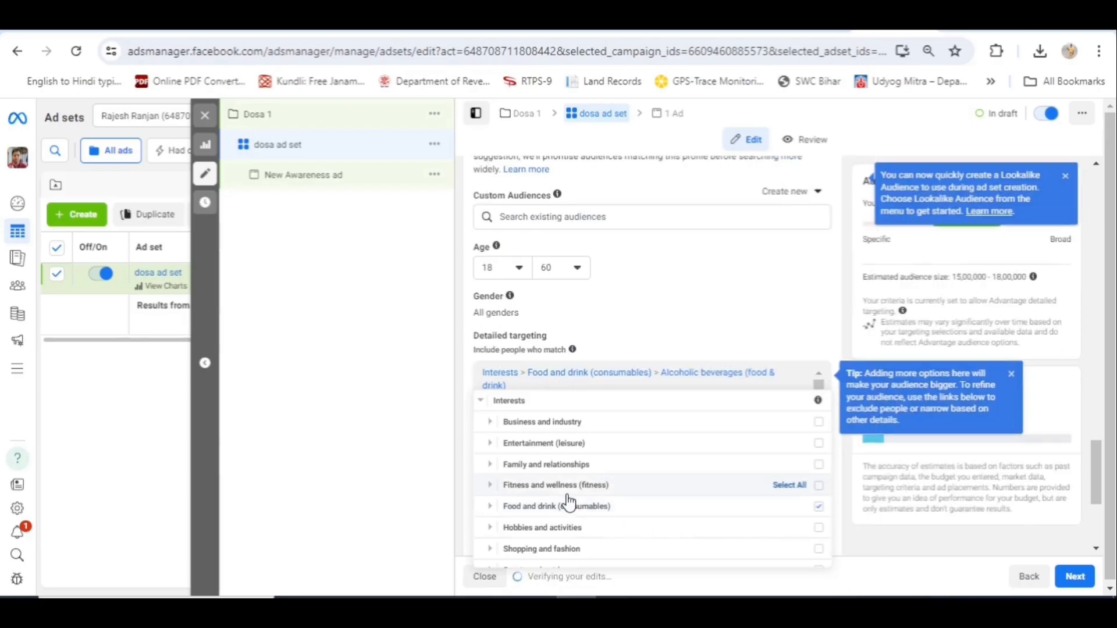
left_click(818, 468)
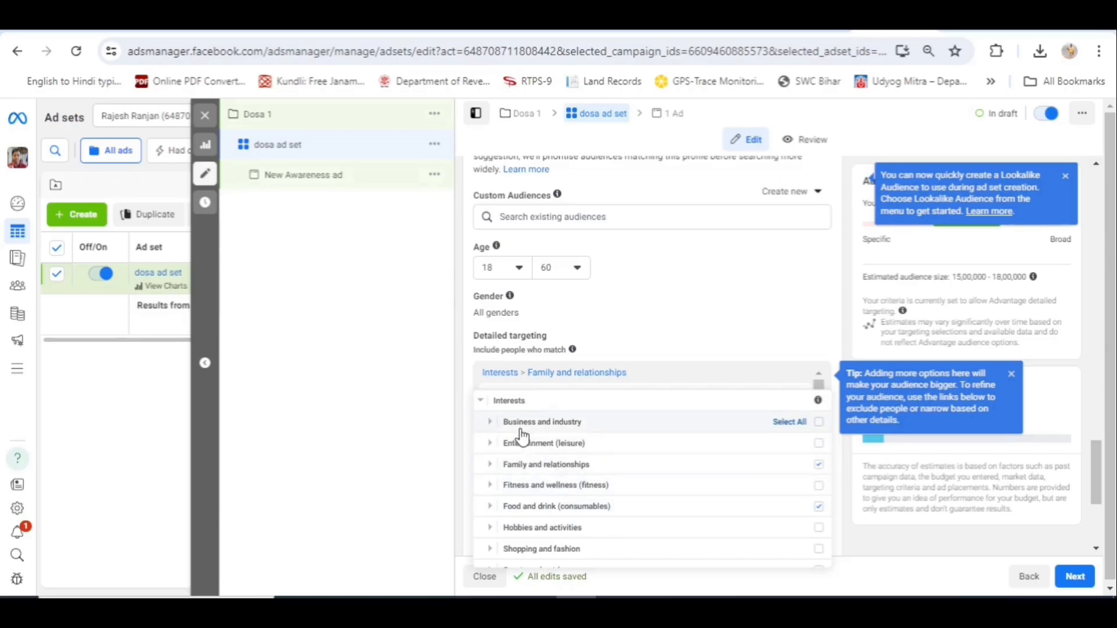
left_click(819, 424)
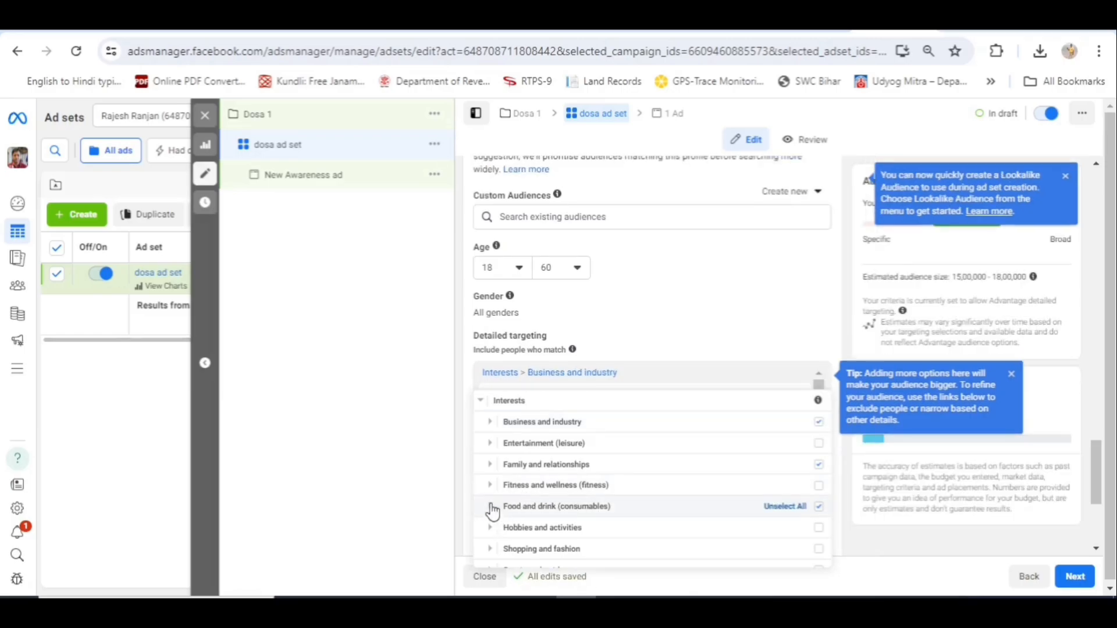
Step: Look through the food and drink subcategories and the other interest and demographic categories for detailed targeting
left_click(490, 507)
scroll(604, 492, "up", 2)
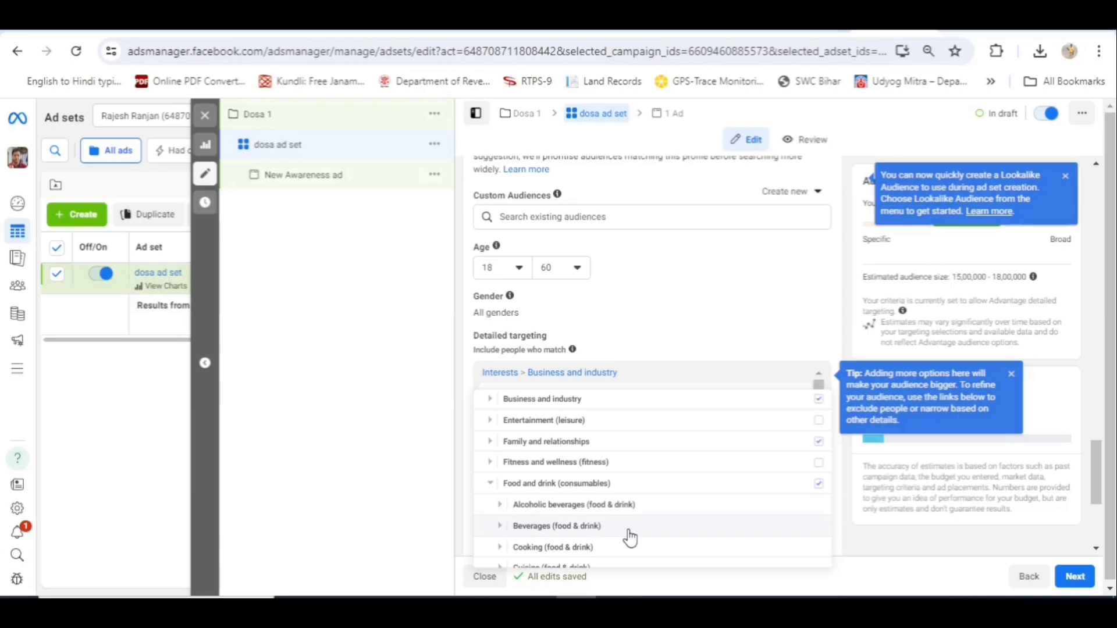
scroll(629, 536, "down", 1)
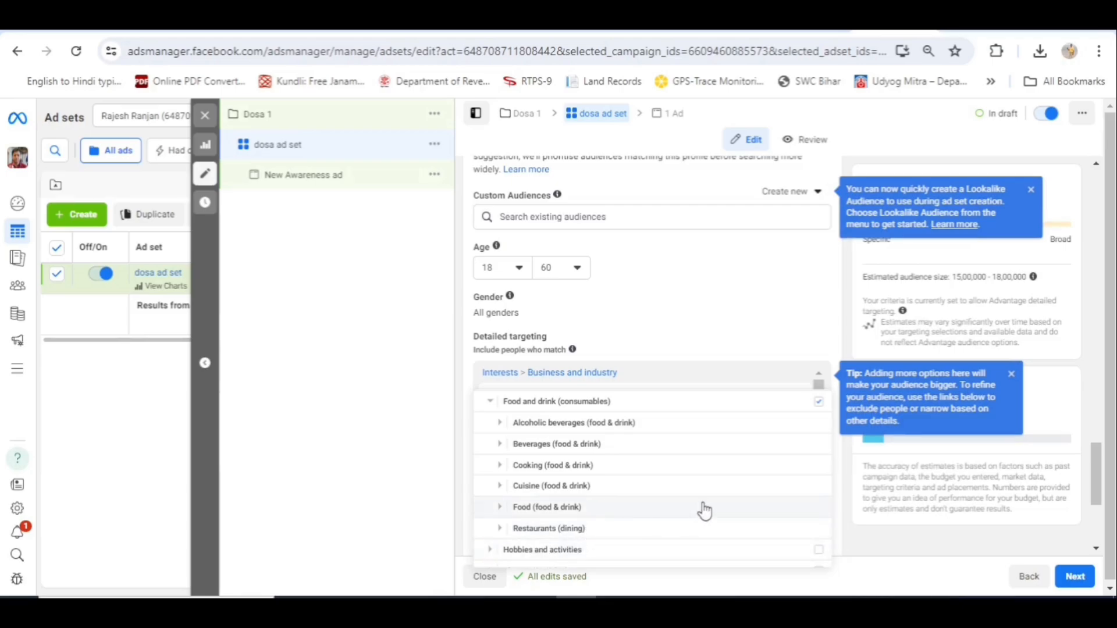
scroll(705, 511, "up", 1)
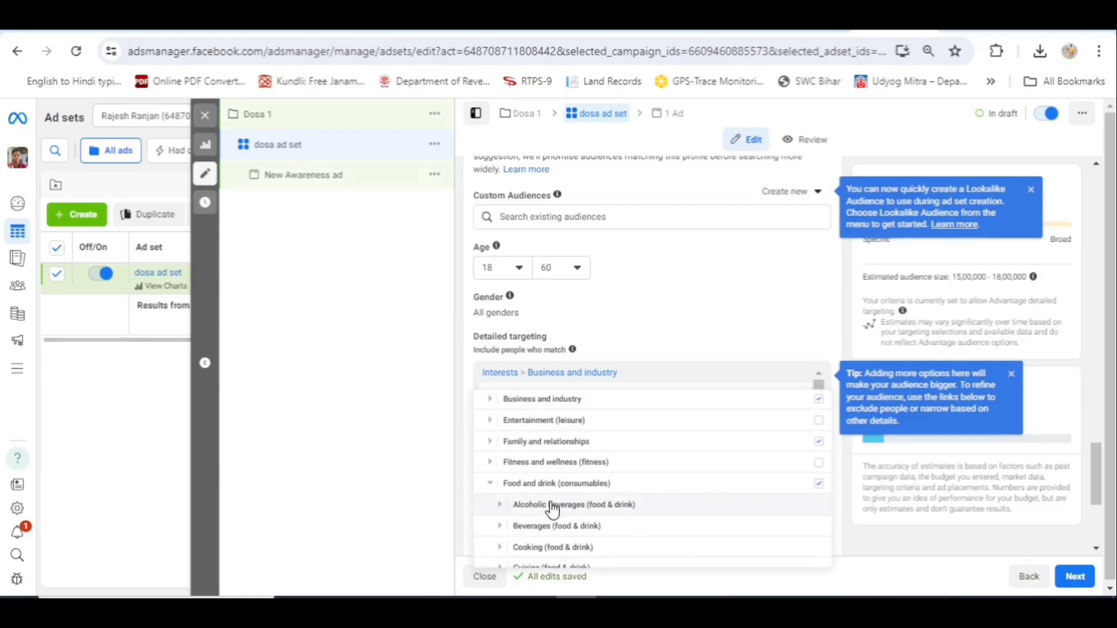
scroll(553, 510, "down", 2)
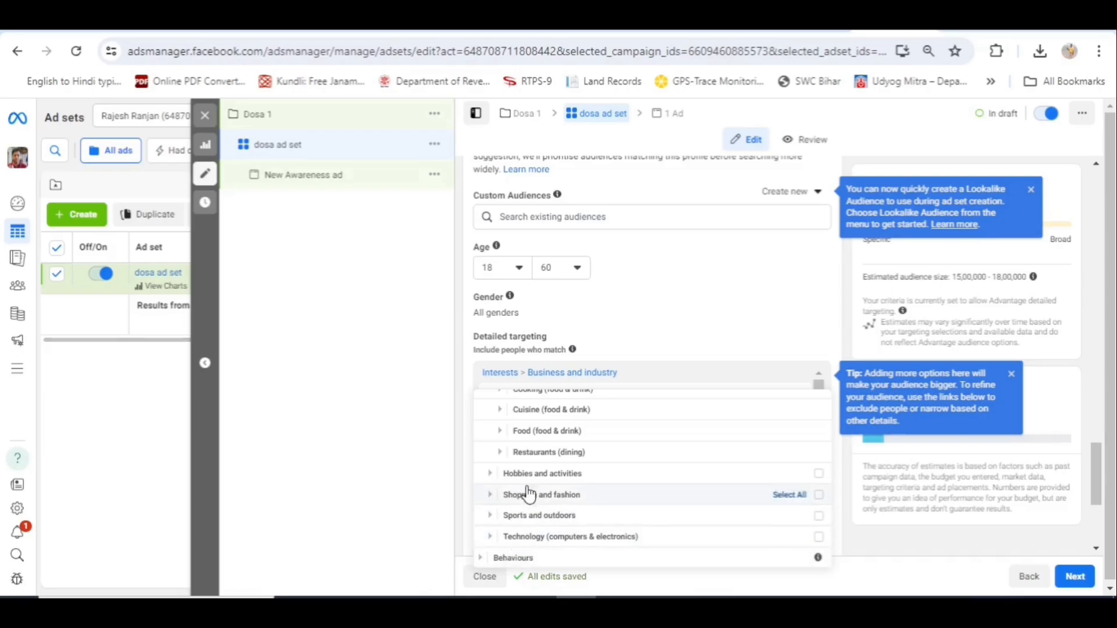
scroll(512, 494, "up", 5)
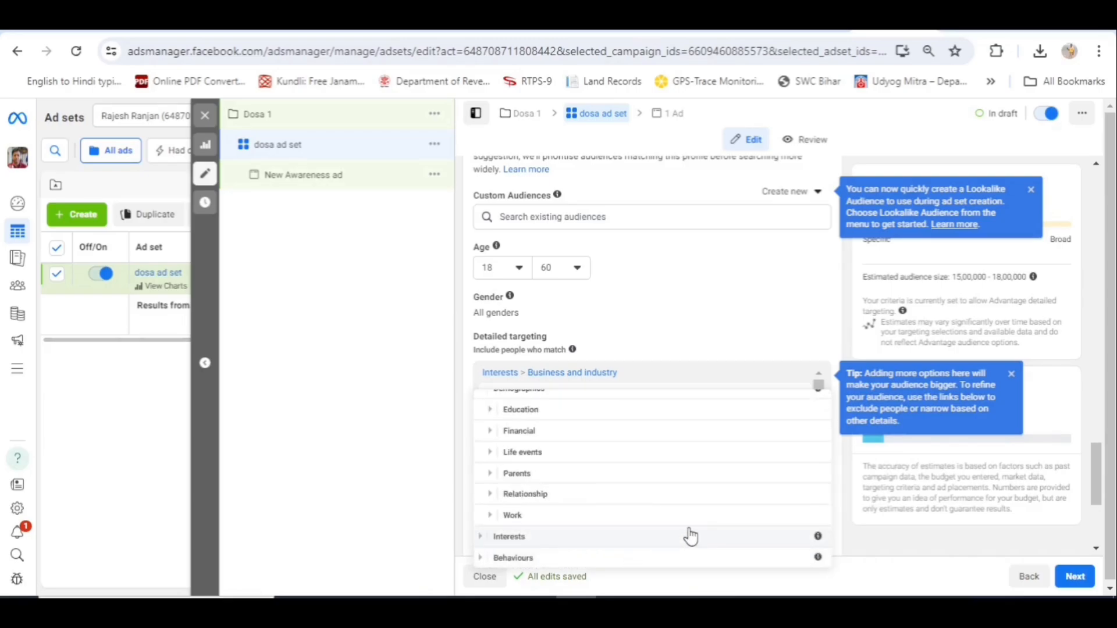
left_click(354, 425)
Step: Proceed from the ad set to the ad level and rename the ad as dosa 1 ad
scroll(703, 517, "down", 4)
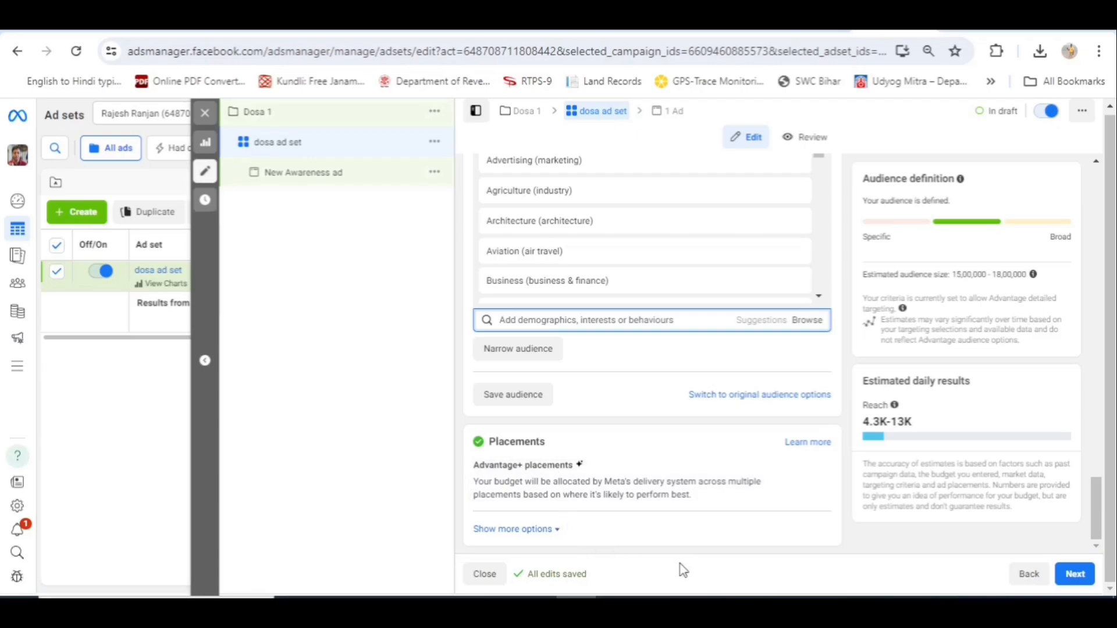
left_click(1076, 577)
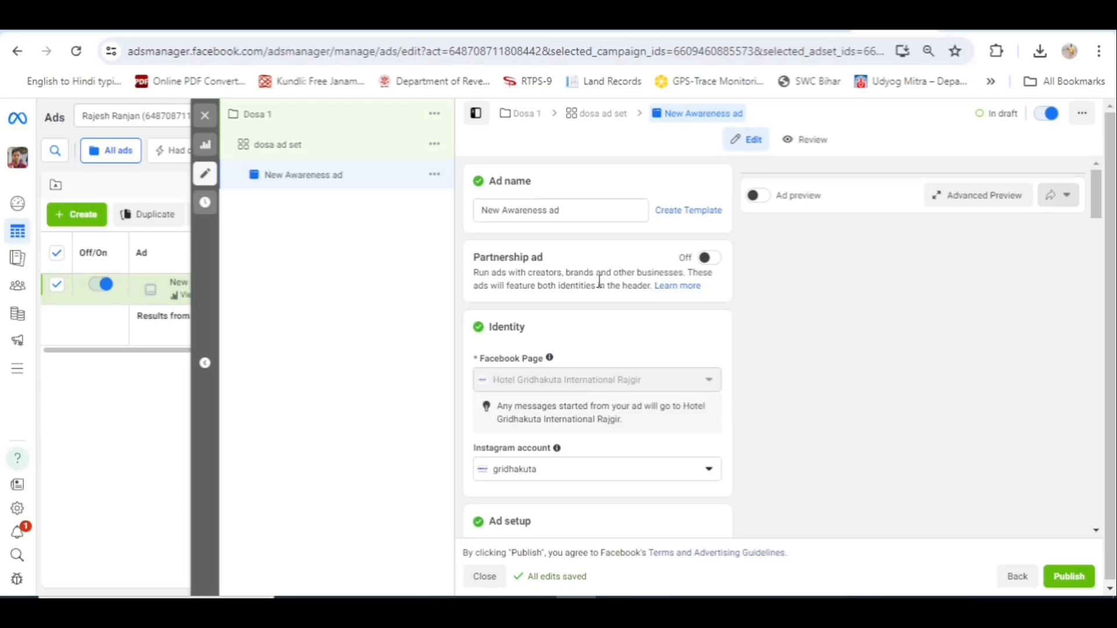
left_click(569, 210)
left_click_drag(633, 210, 467, 210)
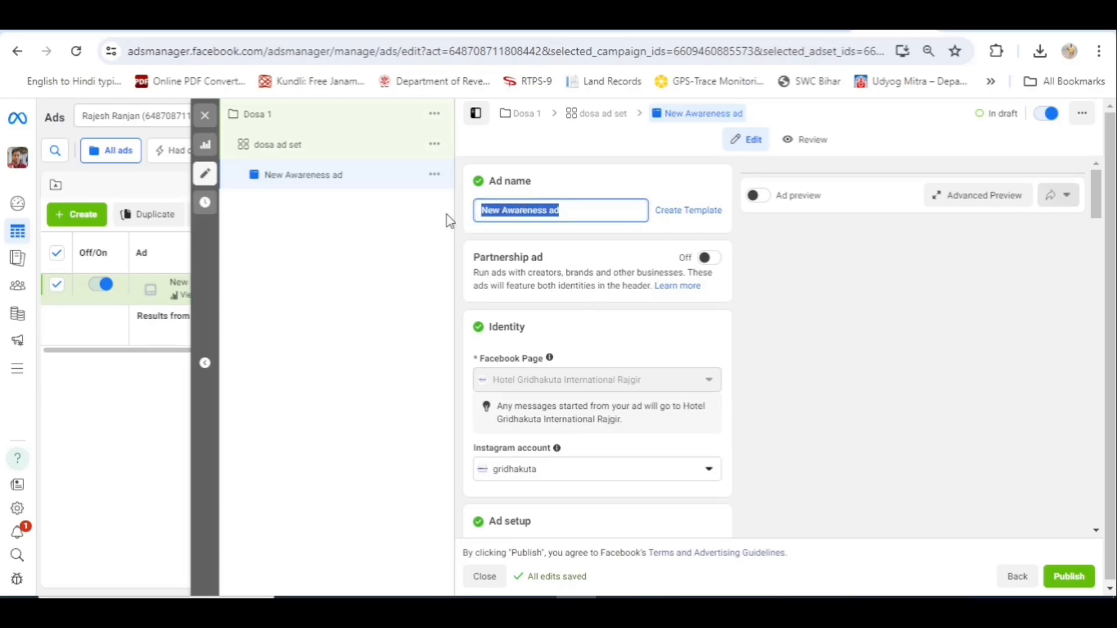
type("d")
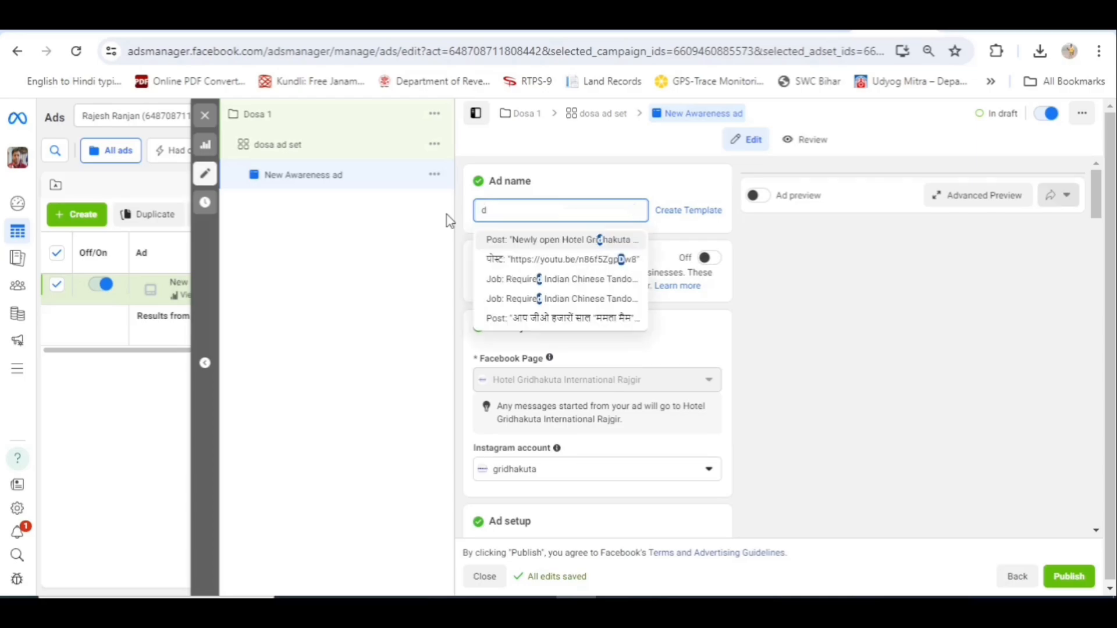
type("osa")
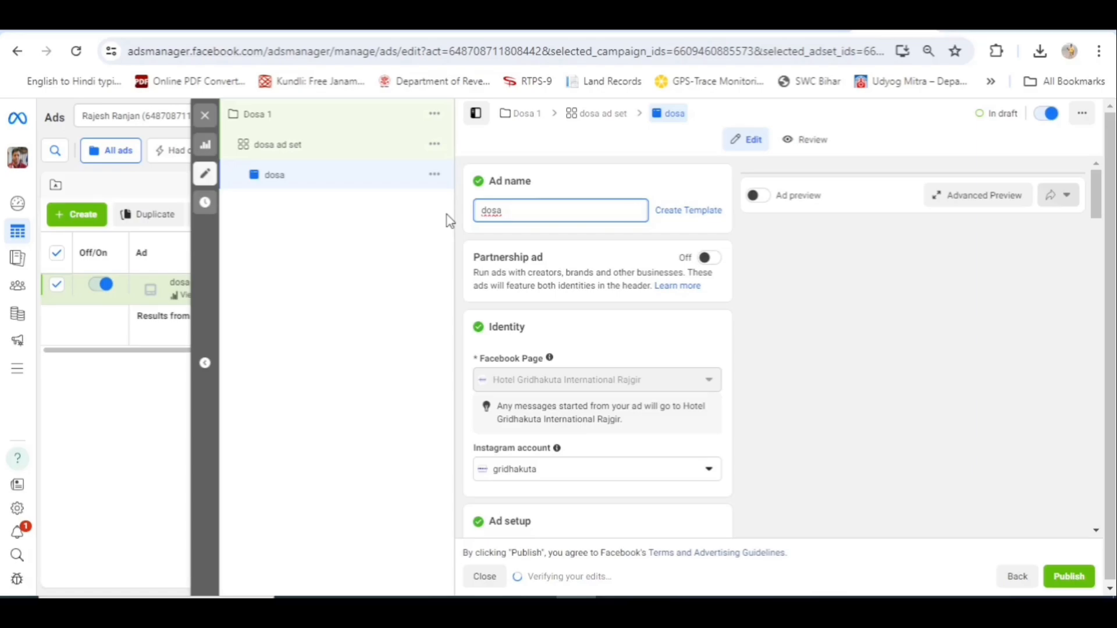
type("1 ad")
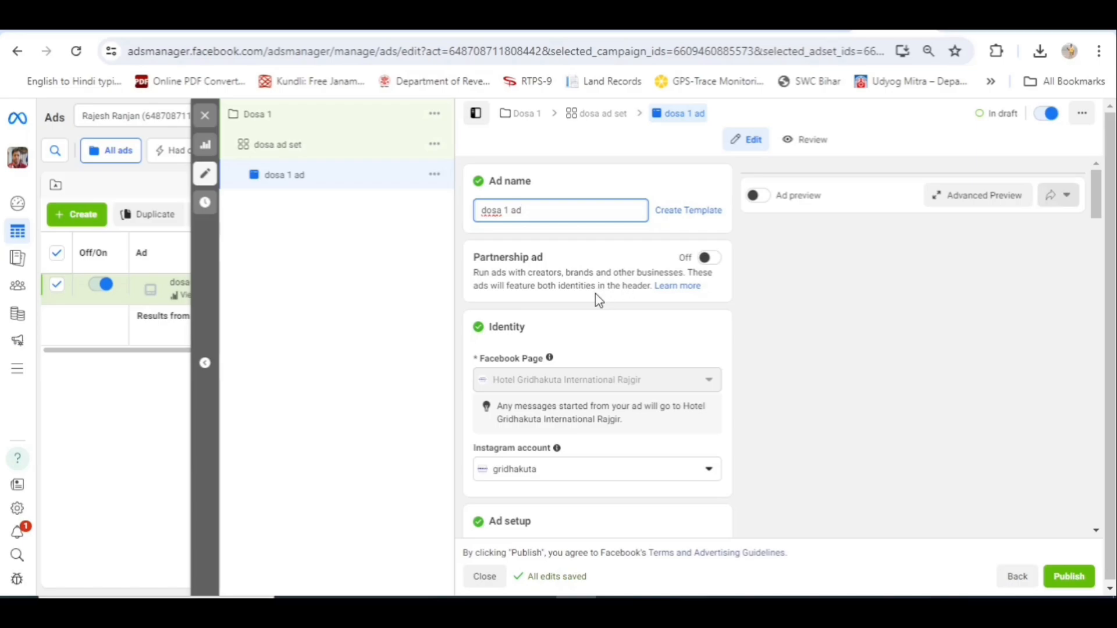
Step: Look over the ad's identity, format and multi-advertiser settings down to its ad creative section
scroll(568, 317, "down", 1)
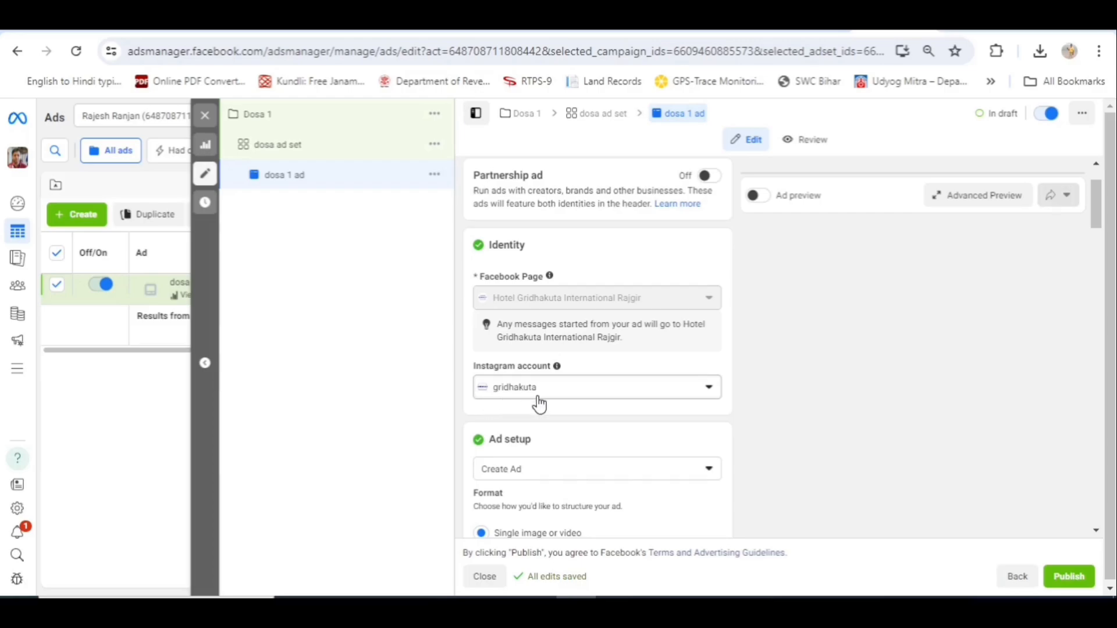
scroll(547, 415, "down", 3)
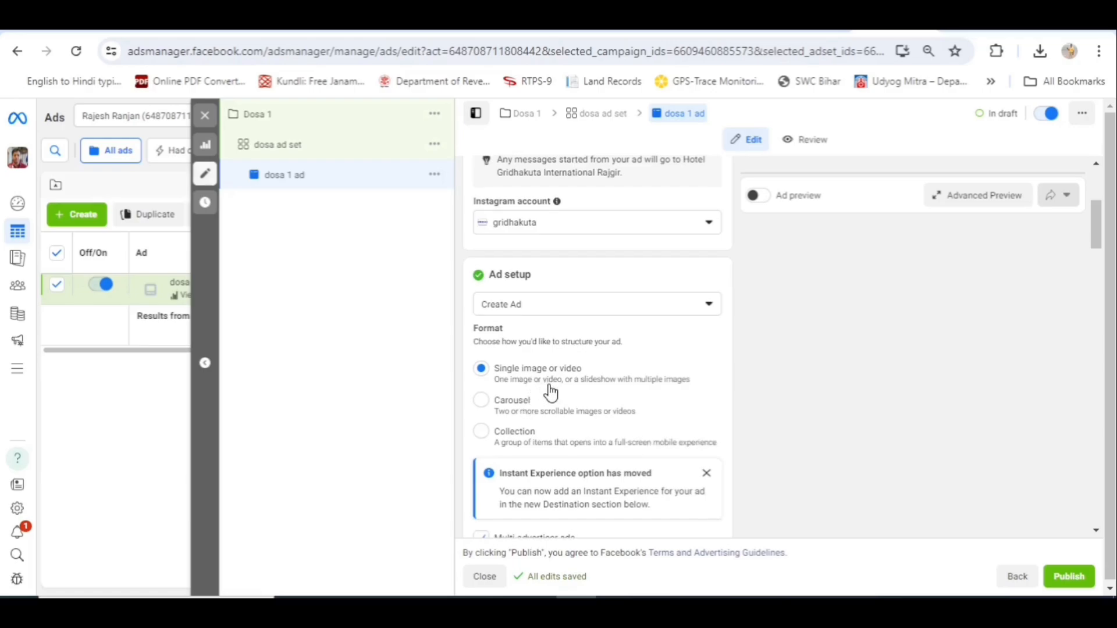
scroll(549, 387, "down", 3)
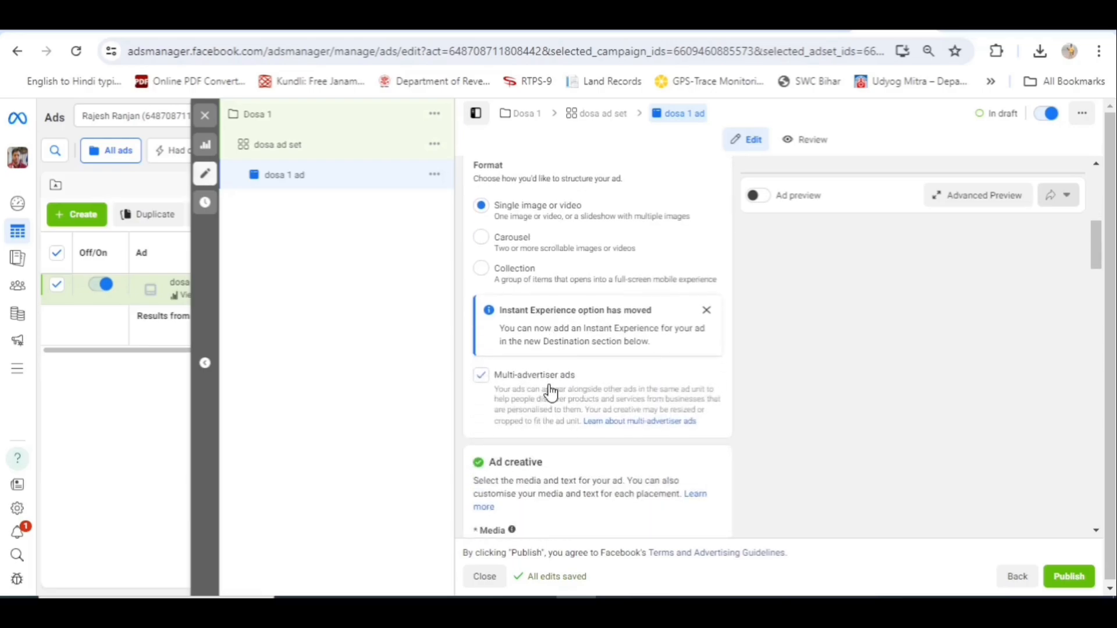
scroll(550, 394, "down", 3)
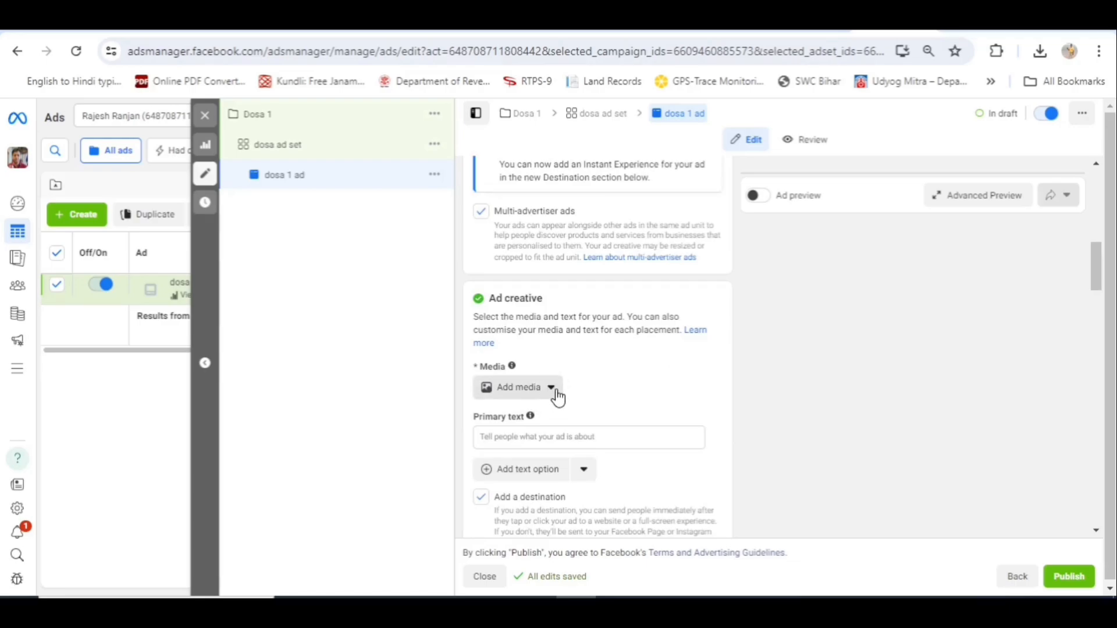
left_click(552, 390)
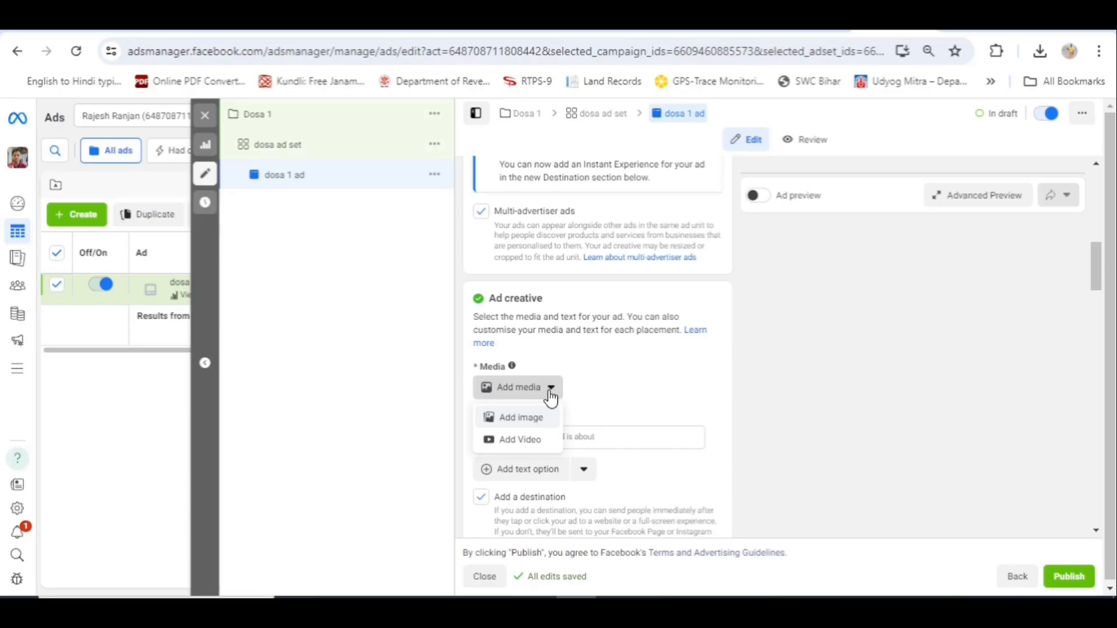
left_click(521, 419)
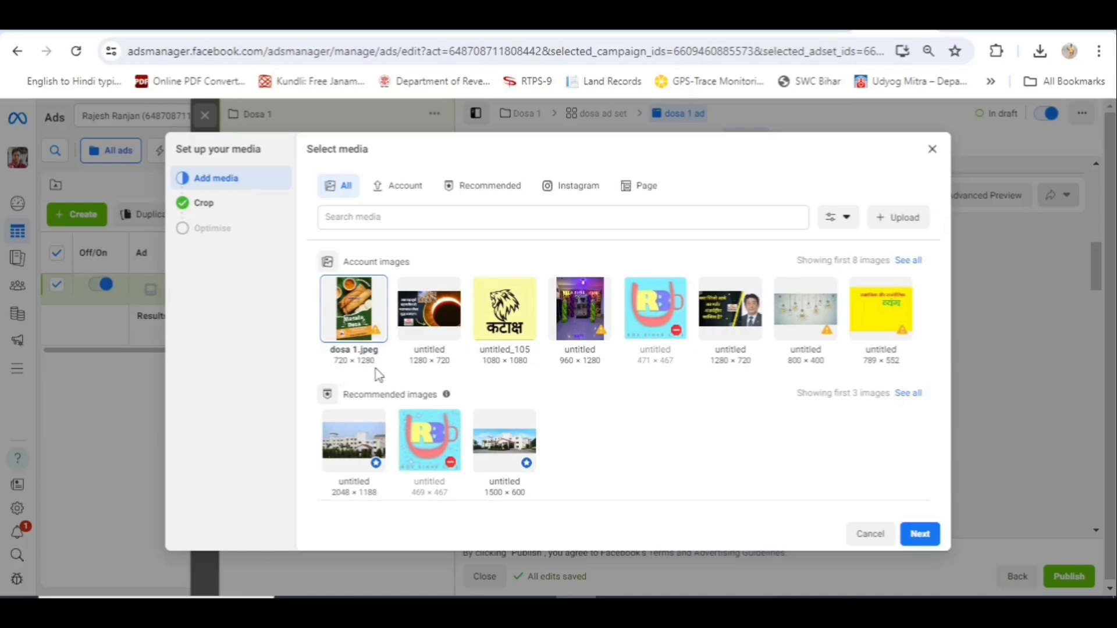
mouse_move(376, 340)
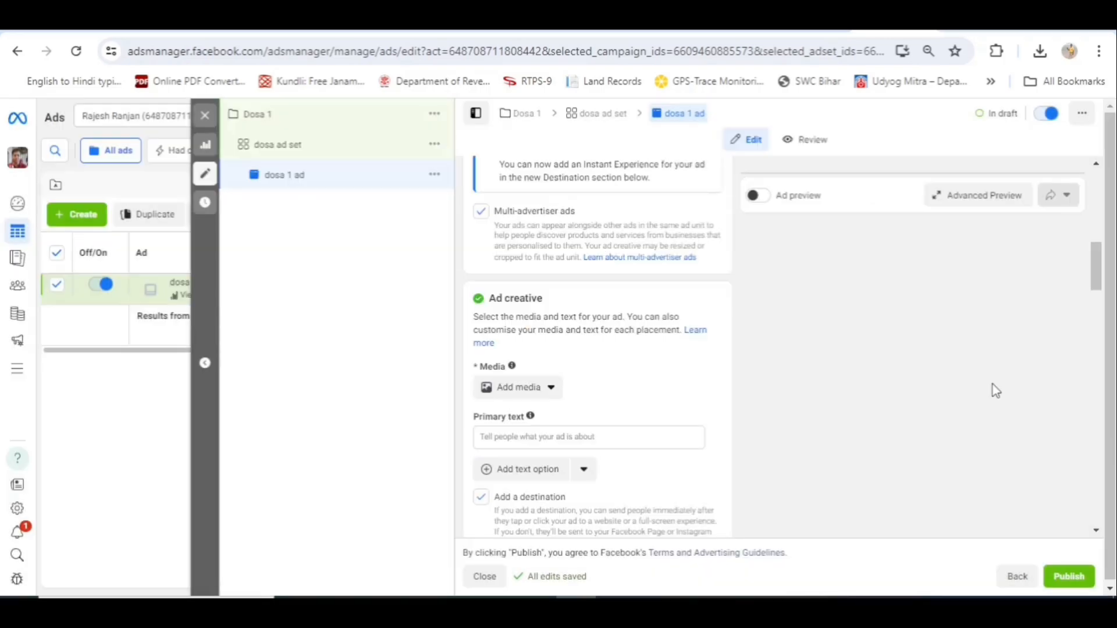
Step: Upload the image dosa 2 from the Facebook campaign folder as the ad's media
left_click(548, 390)
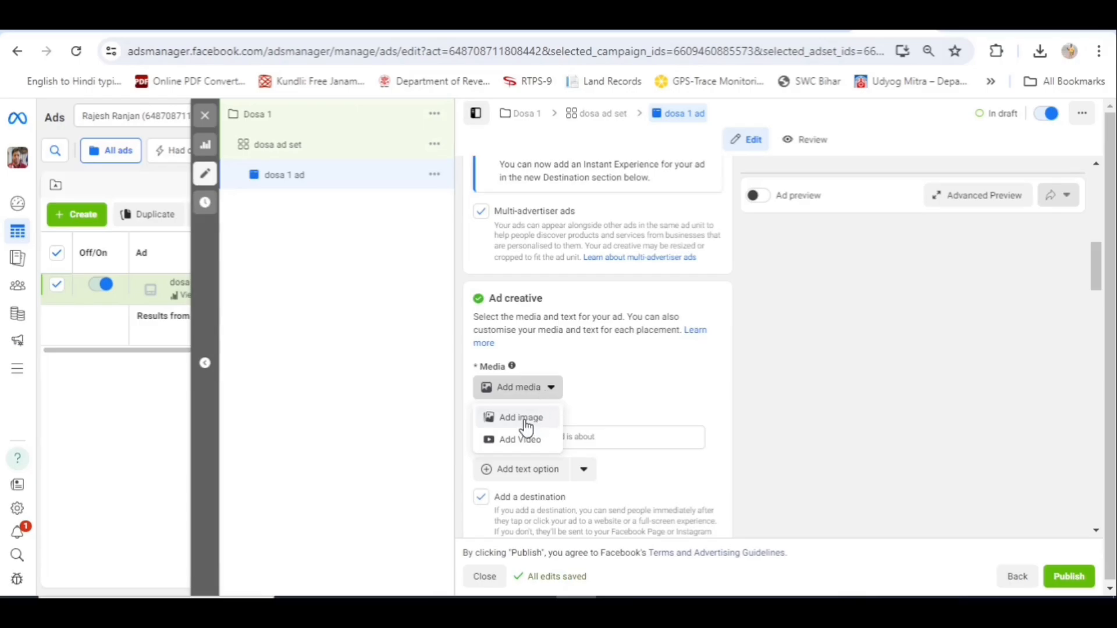
left_click(525, 427)
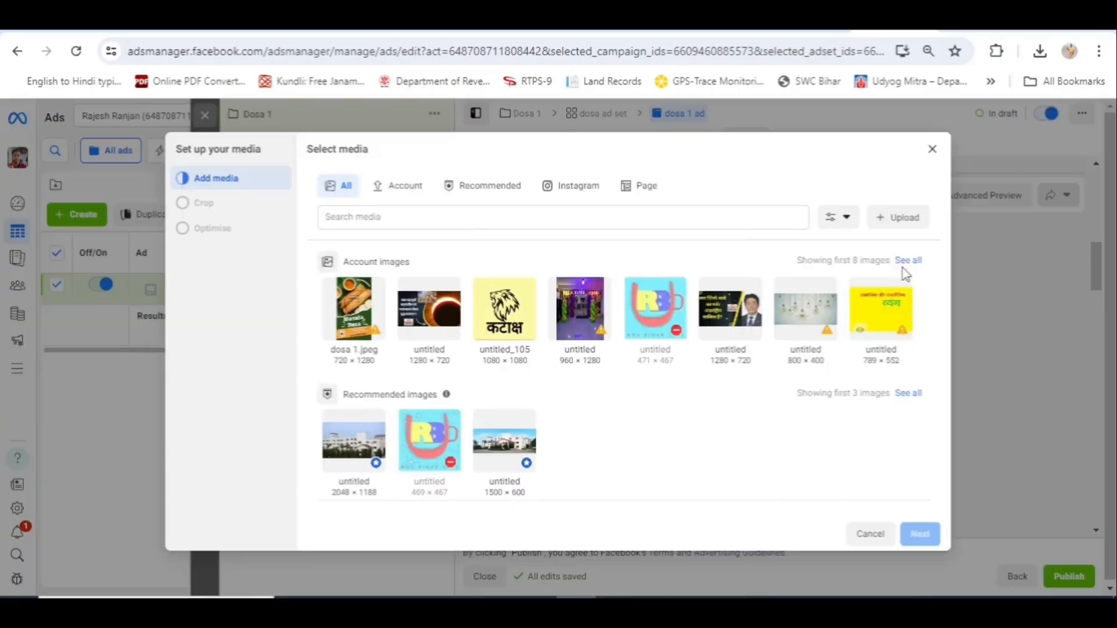
left_click(904, 220)
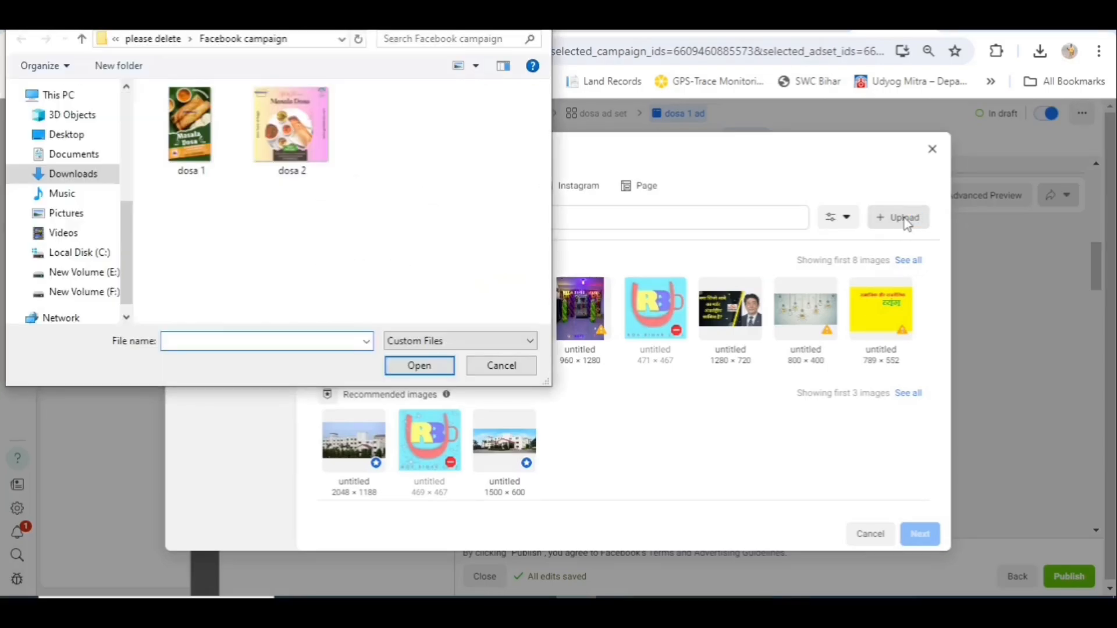
double_click(291, 135)
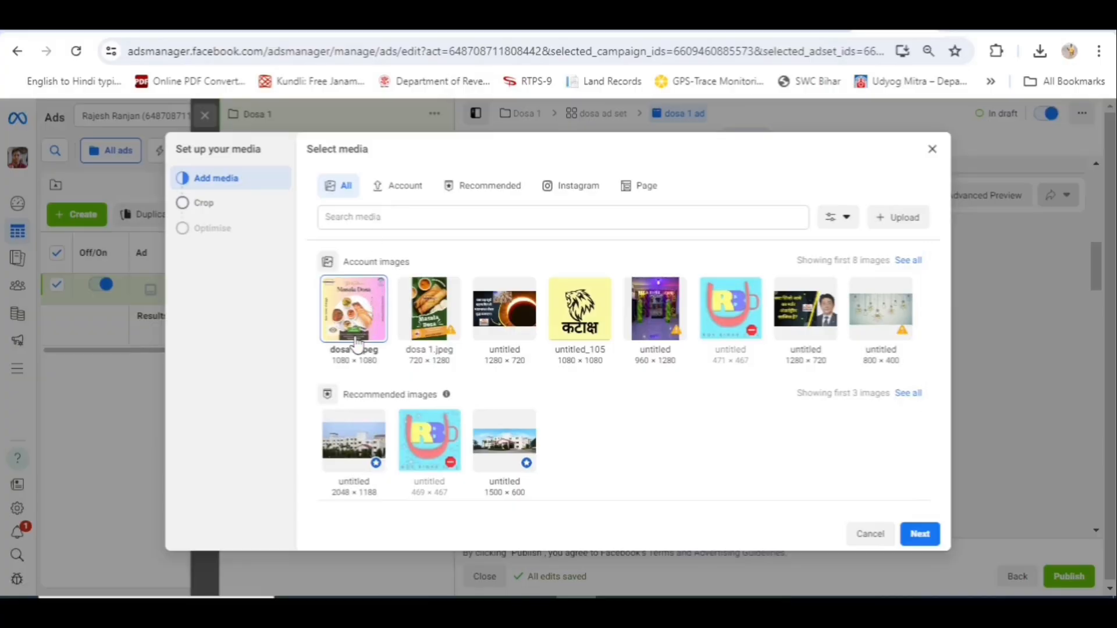
mouse_move(452, 336)
Step: Compare the 9:16 and 1.91:1 crops of the dosa image, keep Original for all placements, and finish the media setup
left_click(919, 533)
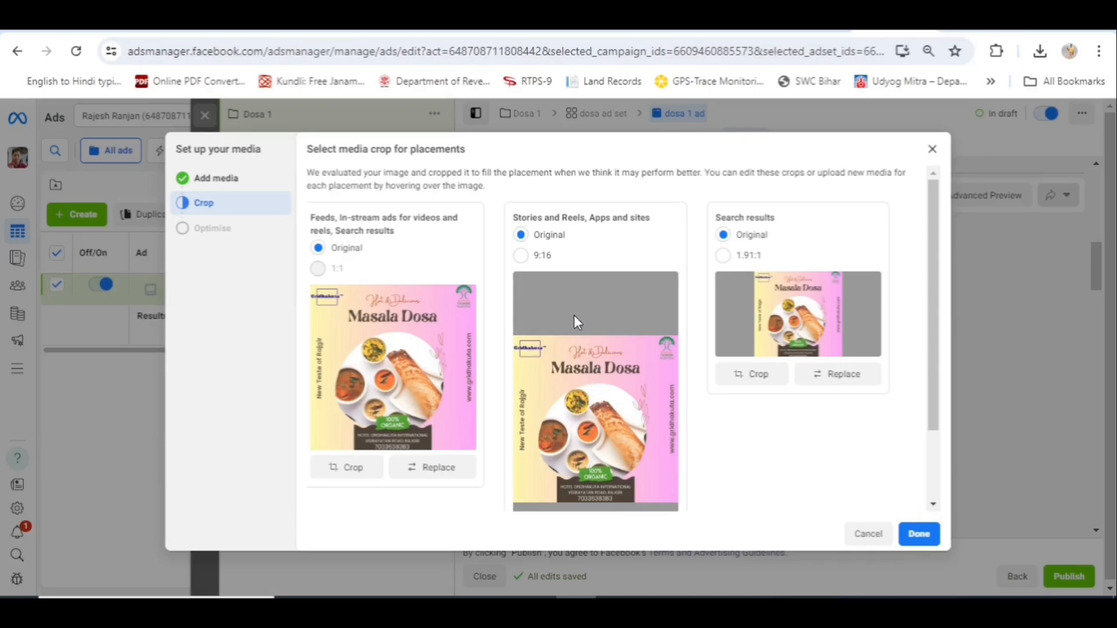
left_click(521, 258)
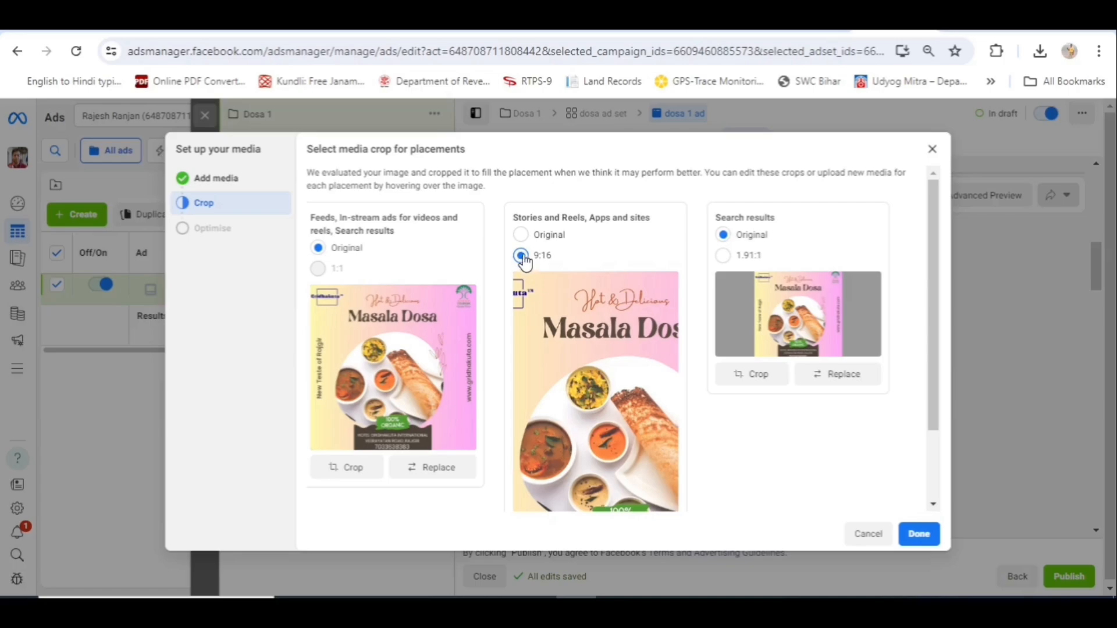
left_click(522, 235)
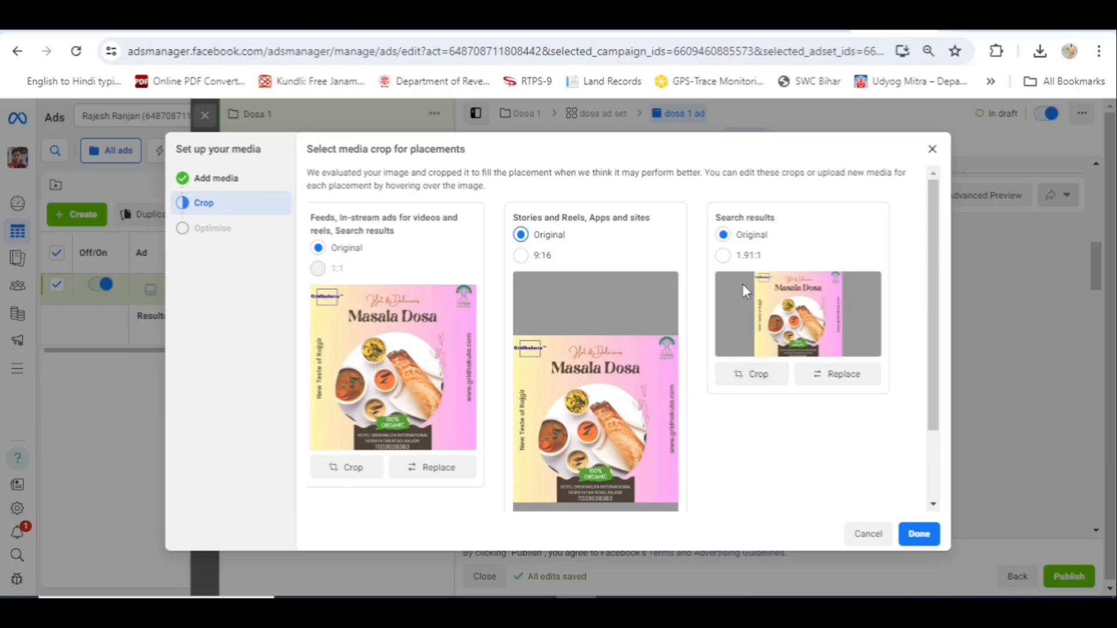
left_click(724, 256)
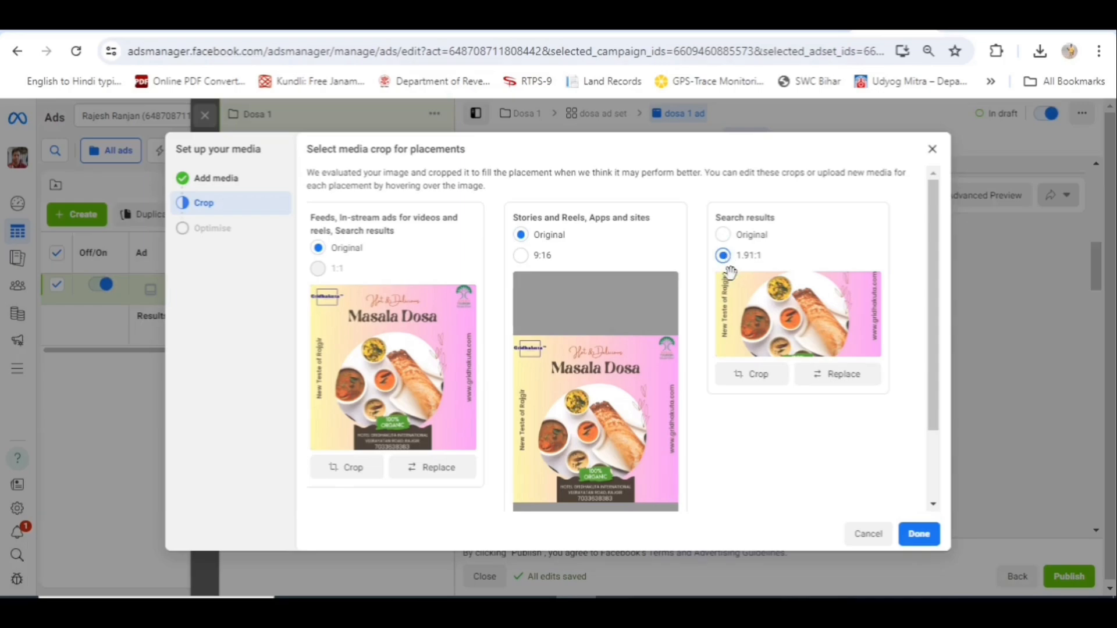
left_click(724, 235)
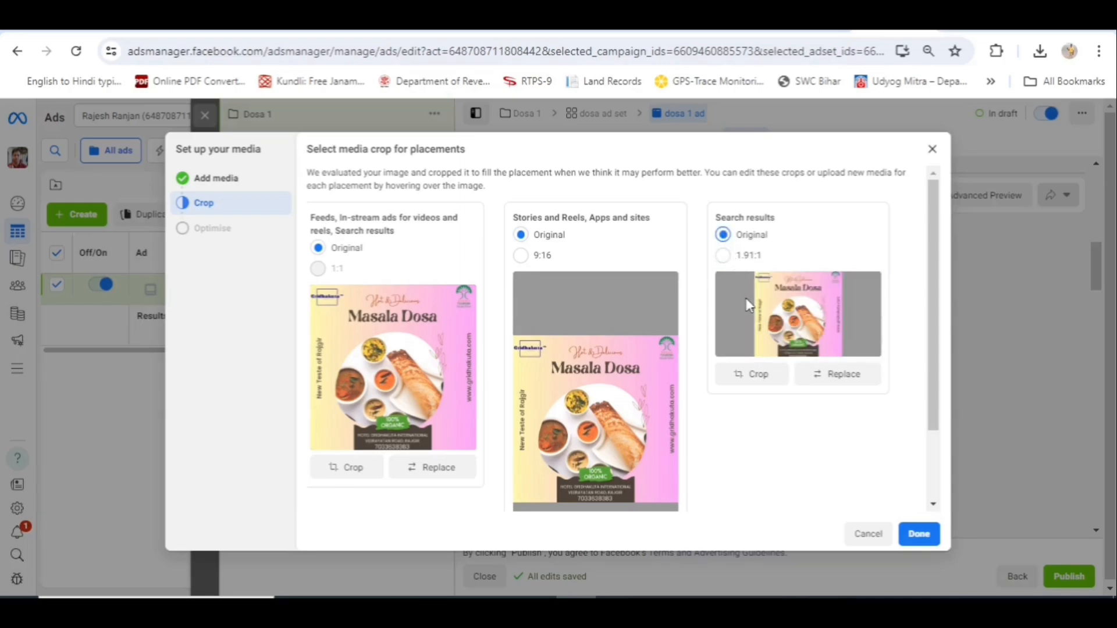
left_click(927, 538)
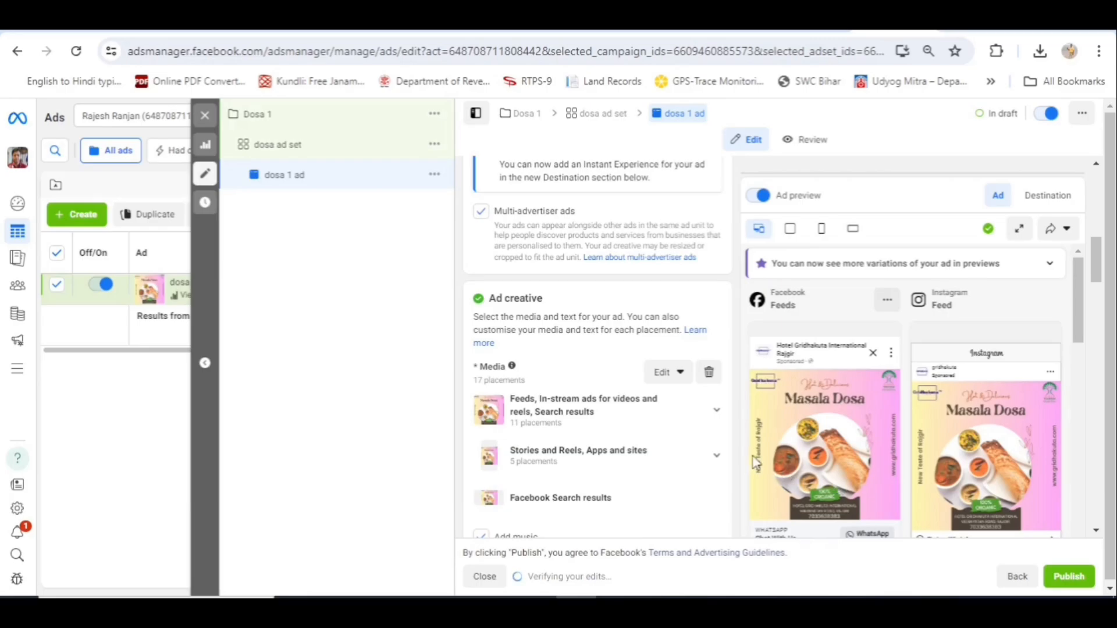
Step: Look through the ad previews for the Facebook and Instagram feed, stories, video feeds, explore, Marketplace and reels placements
scroll(845, 415, "down", 3)
scroll(844, 414, "down", 2)
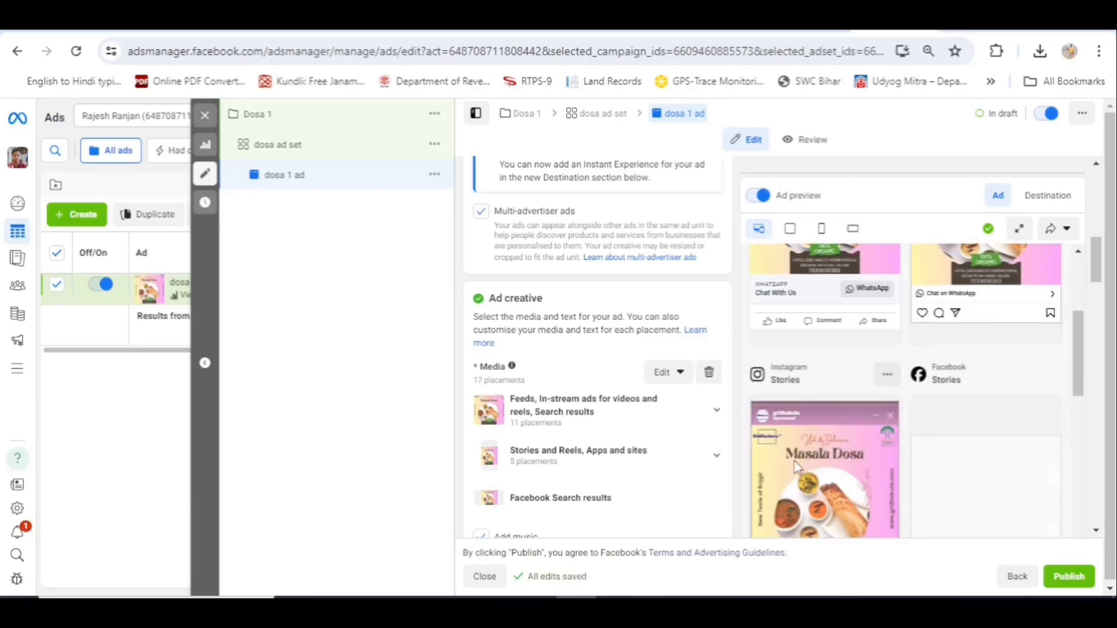
scroll(982, 460, "down", 5)
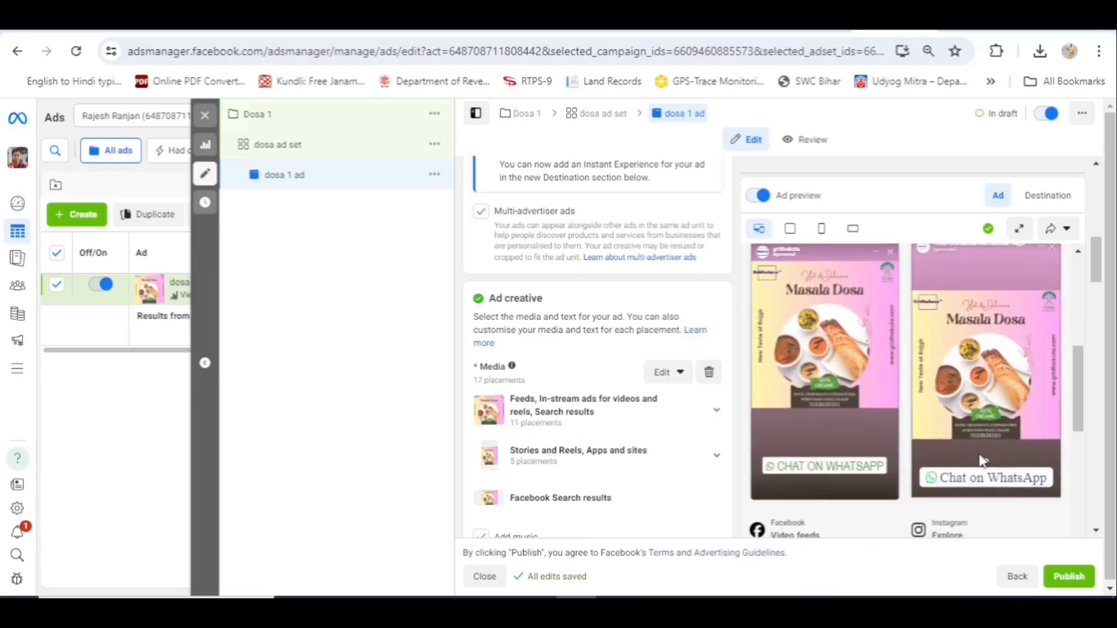
scroll(983, 460, "up", 5)
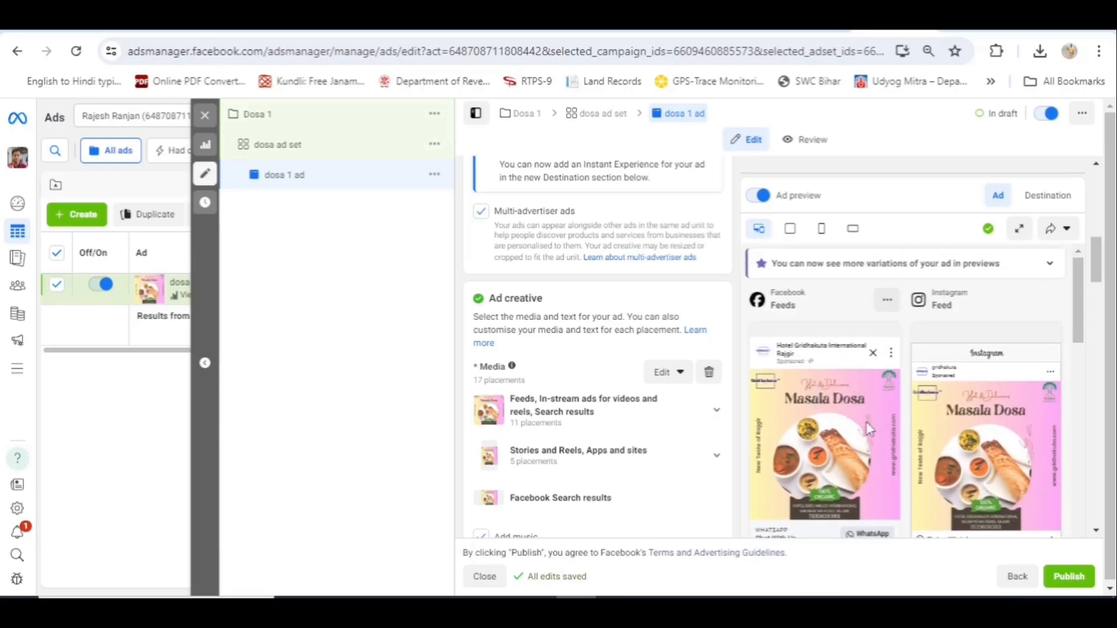
scroll(984, 446, "down", 1)
scroll(985, 449, "down", 5)
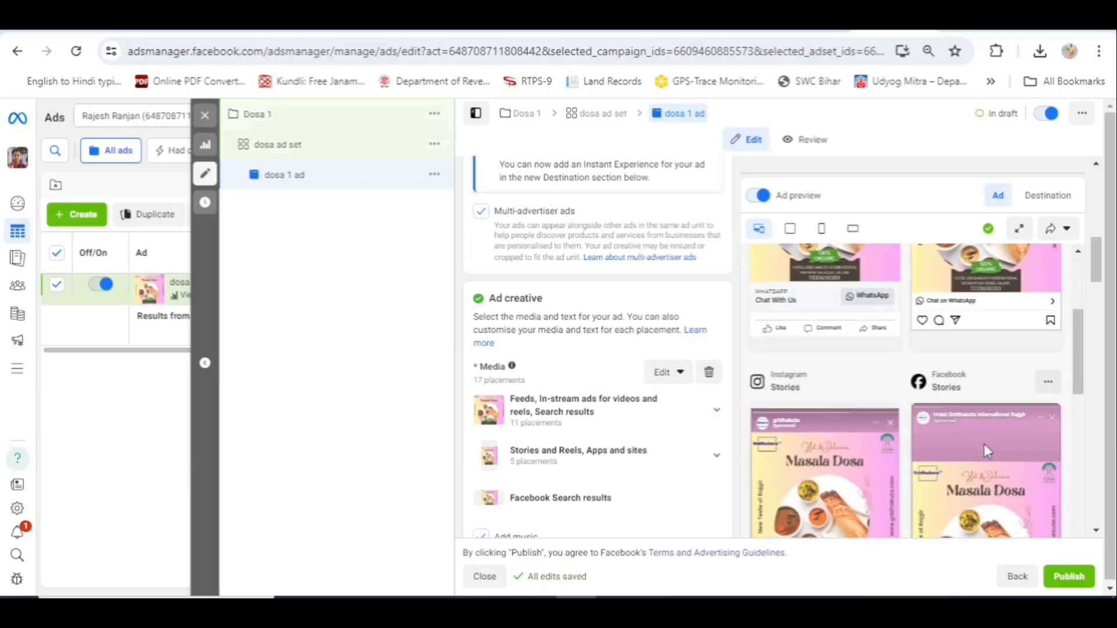
scroll(985, 449, "down", 3)
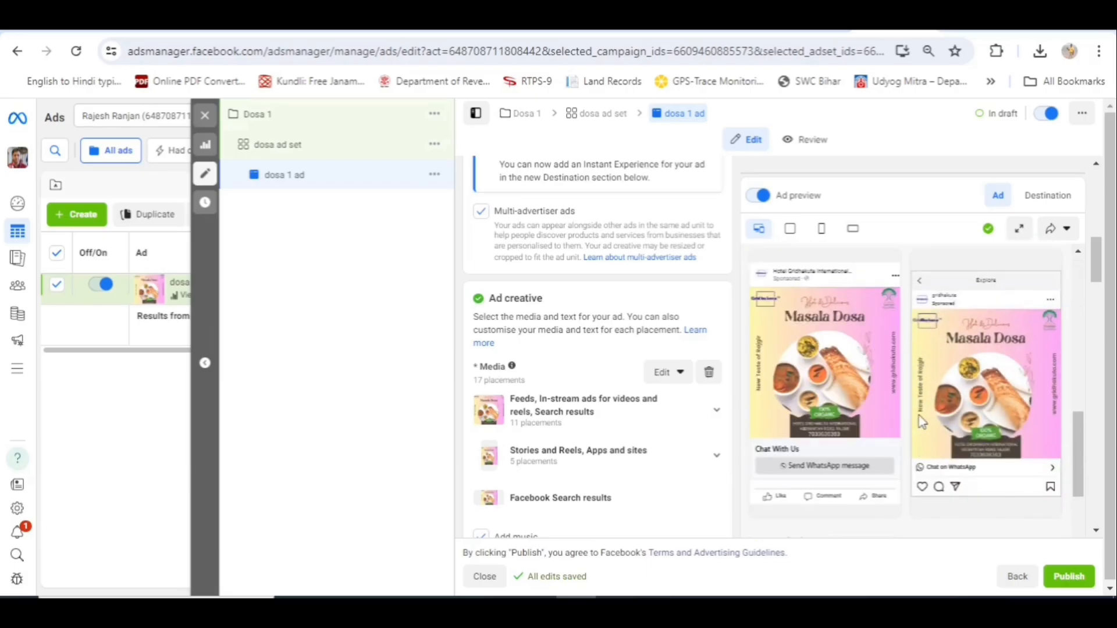
scroll(923, 423, "up", 2)
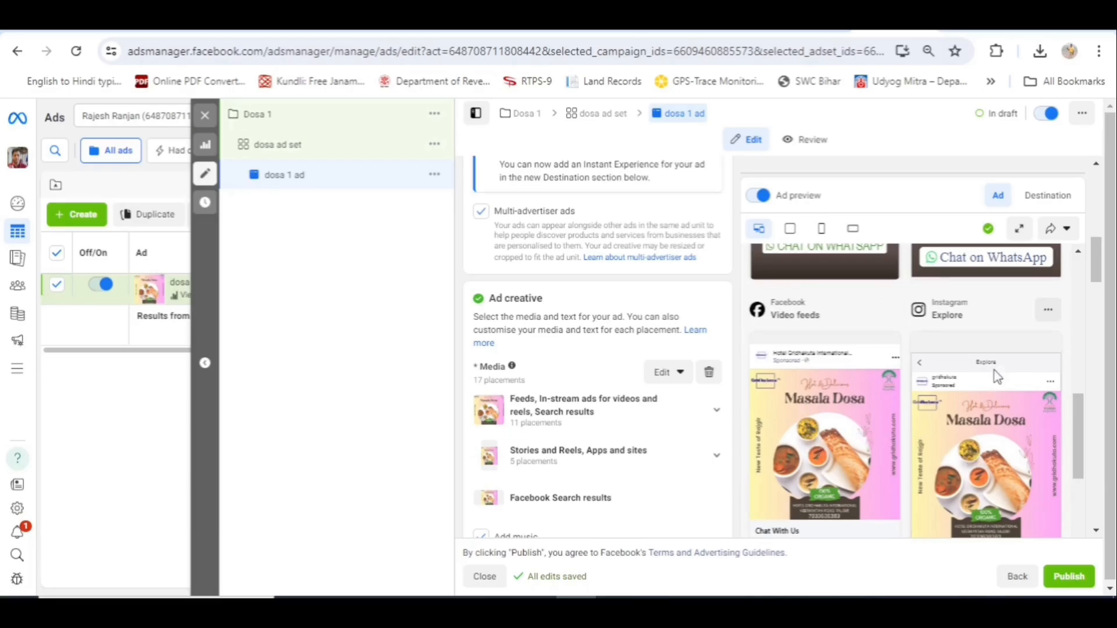
scroll(973, 457, "down", 4)
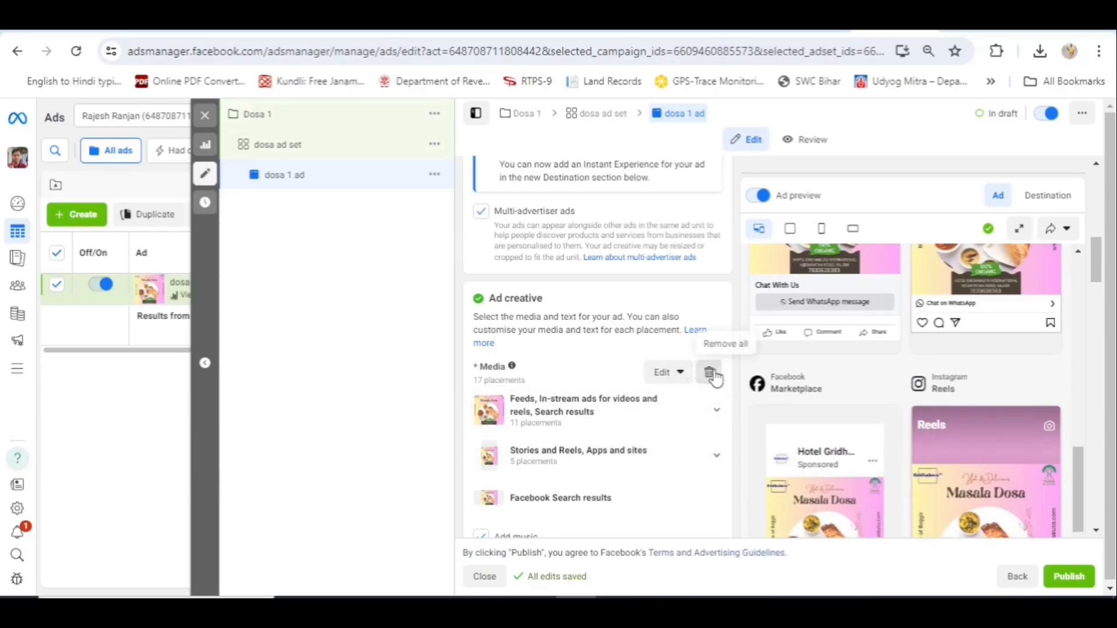
Step: Enter "Best Restaurant in Rajgir" as the ad's primary text
scroll(669, 476, "down", 1)
scroll(669, 478, "down", 2)
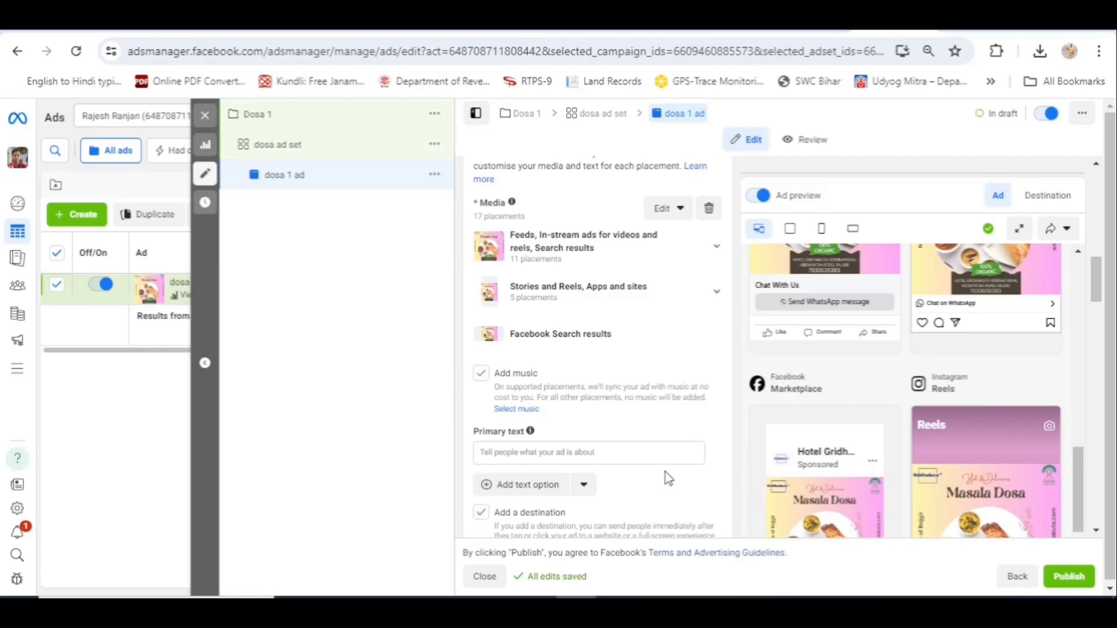
scroll(665, 457, "down", 3)
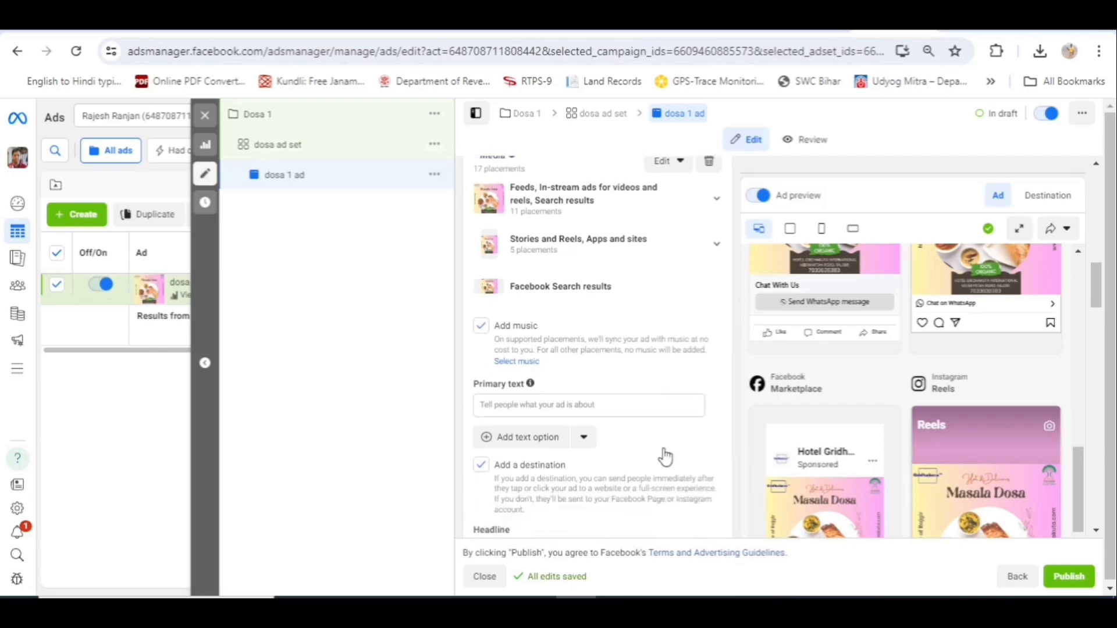
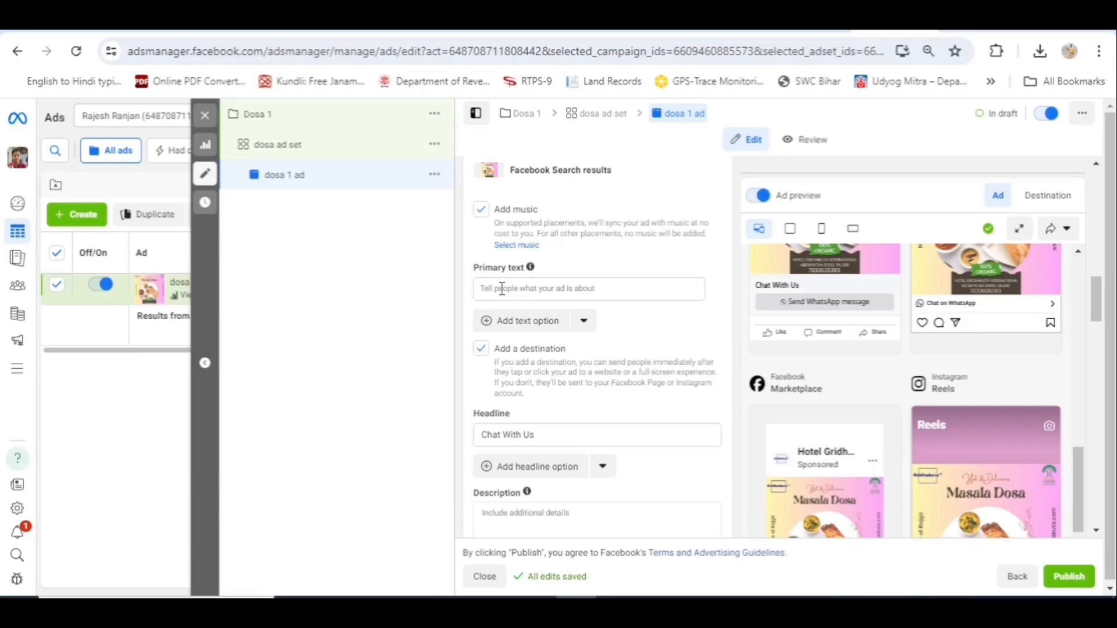
left_click(502, 289)
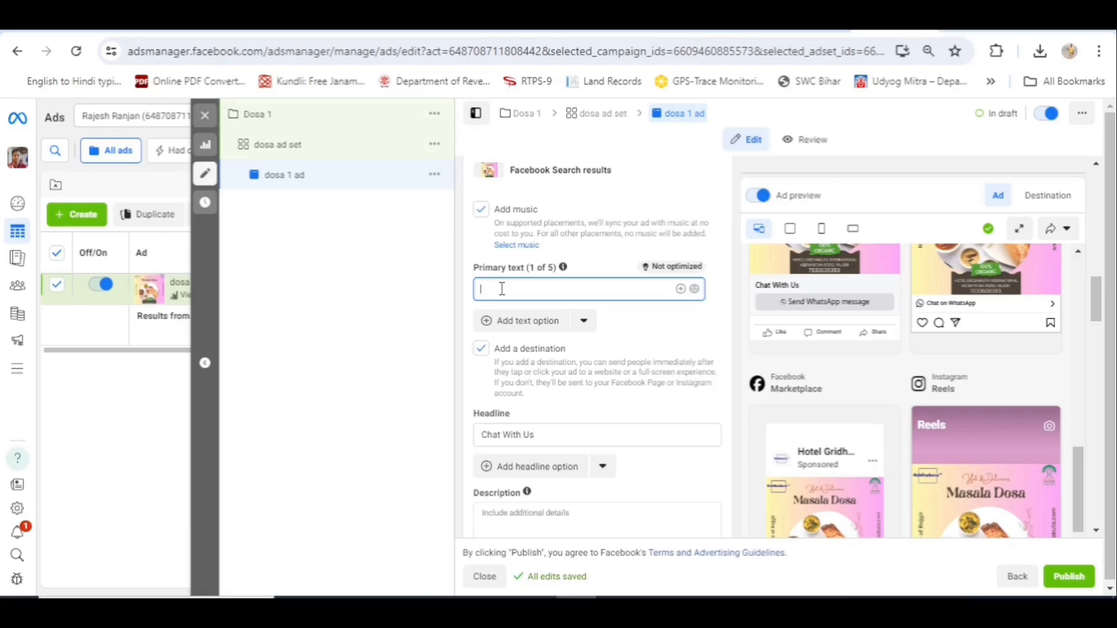
type("Best Restaurant")
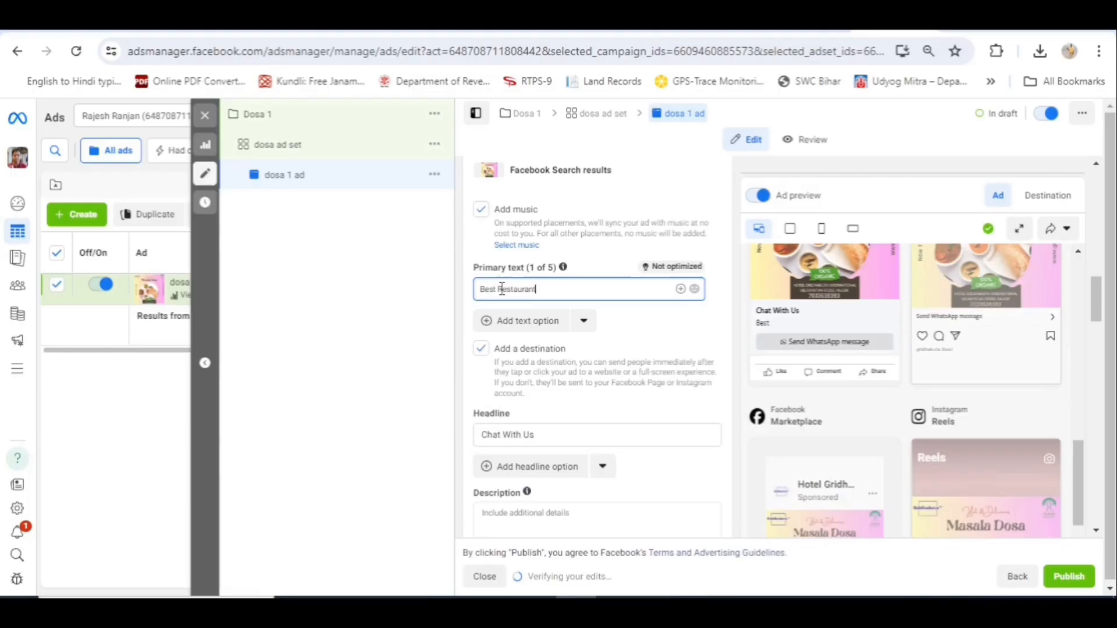
type(" in Rajgir")
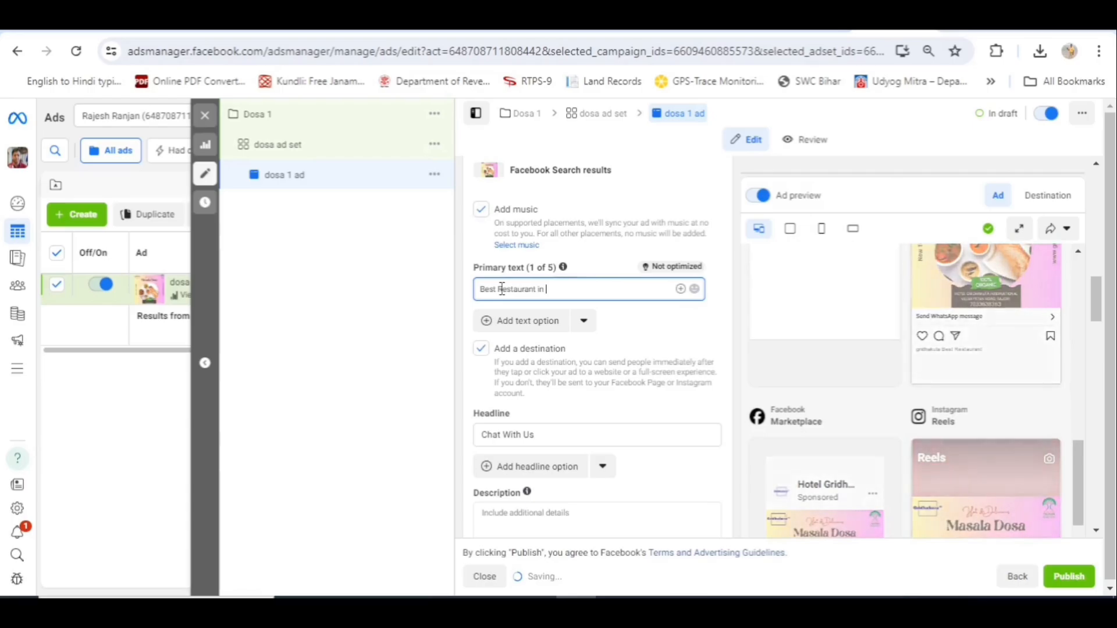
Step: Add the primary text options "New Teste of Rajgir", "Delicious Masala Dosa" and "New Multi cuisine Restaurant in Rajgir", plus an empty fifth option
left_click(533, 334)
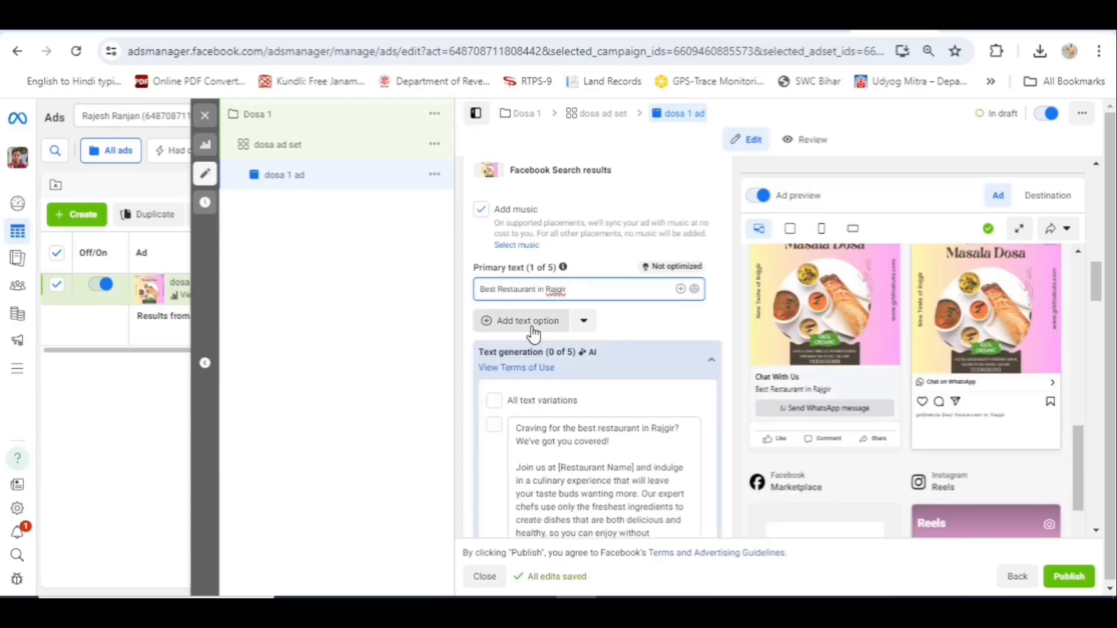
mouse_move(533, 365)
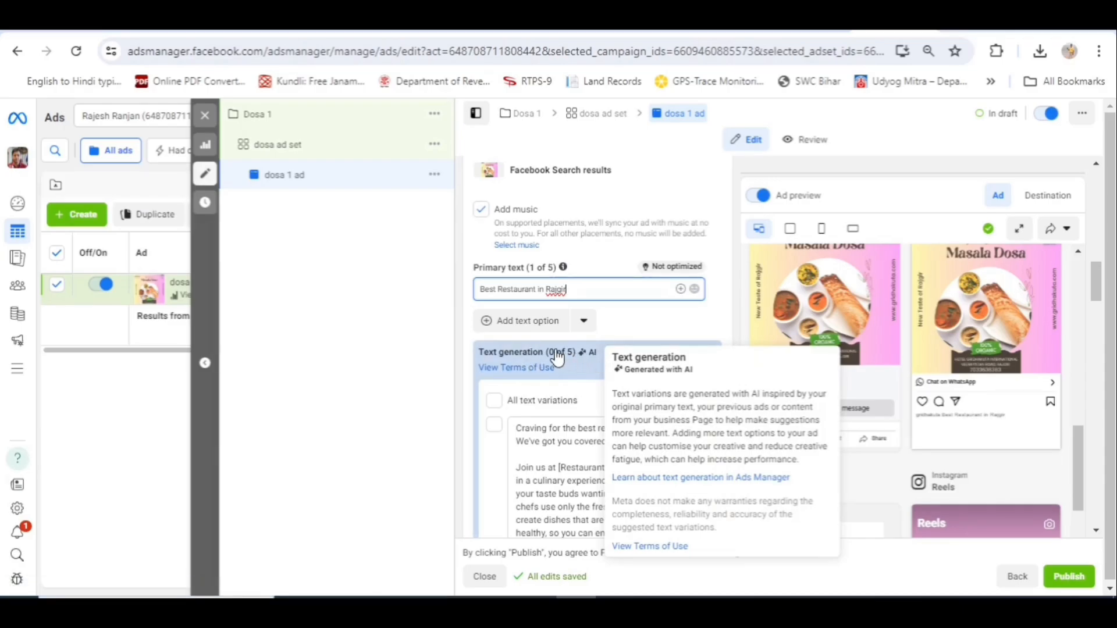
left_click(536, 327)
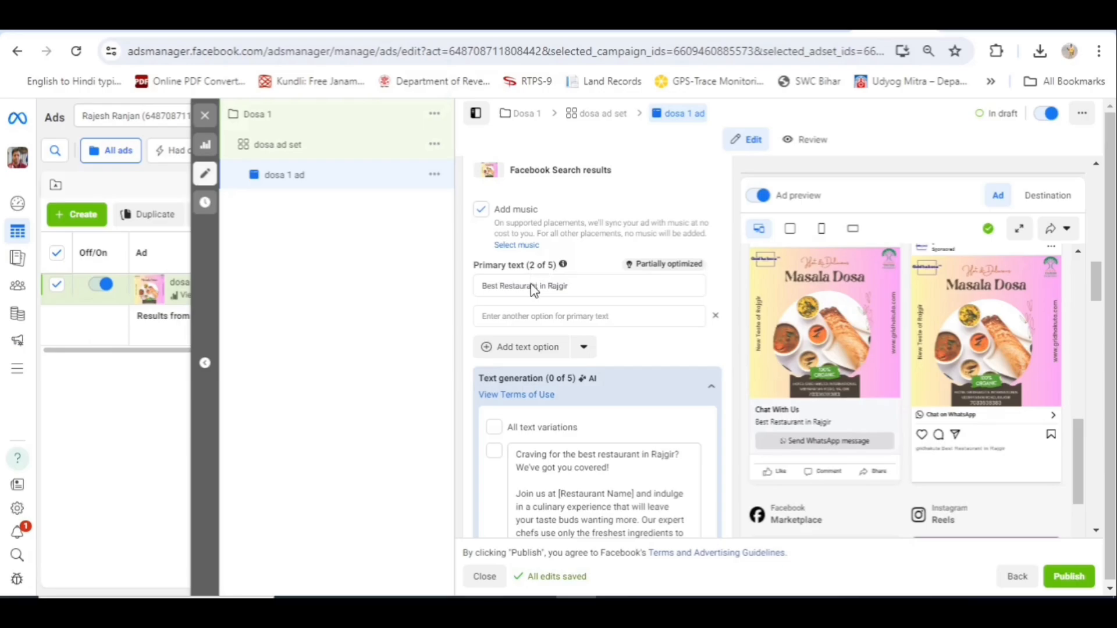
left_click(497, 315)
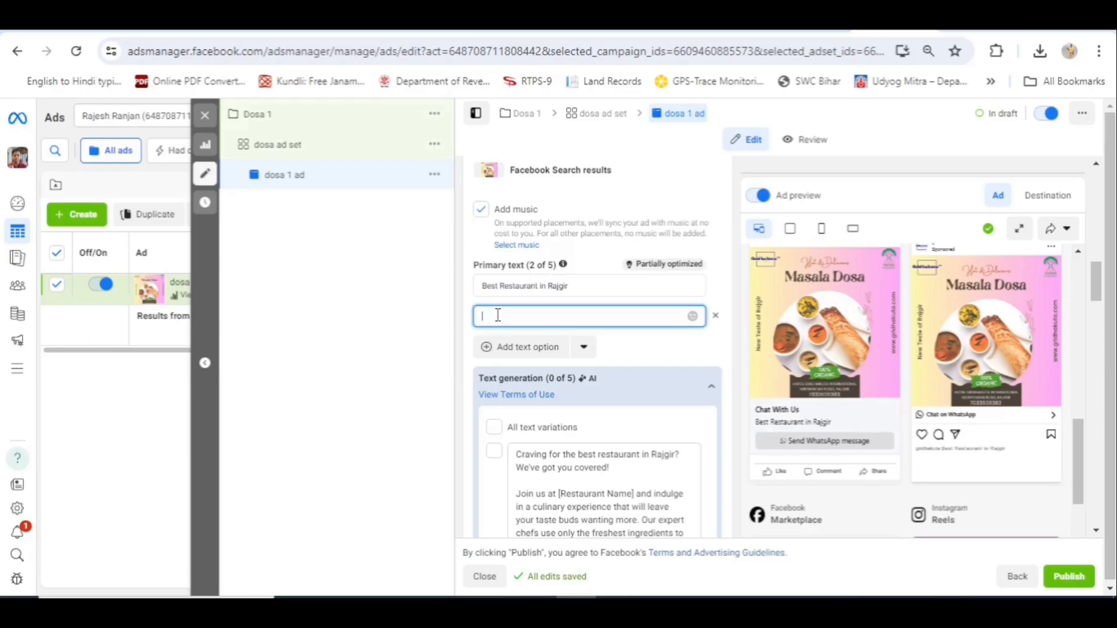
type("New Teste of Rajgir")
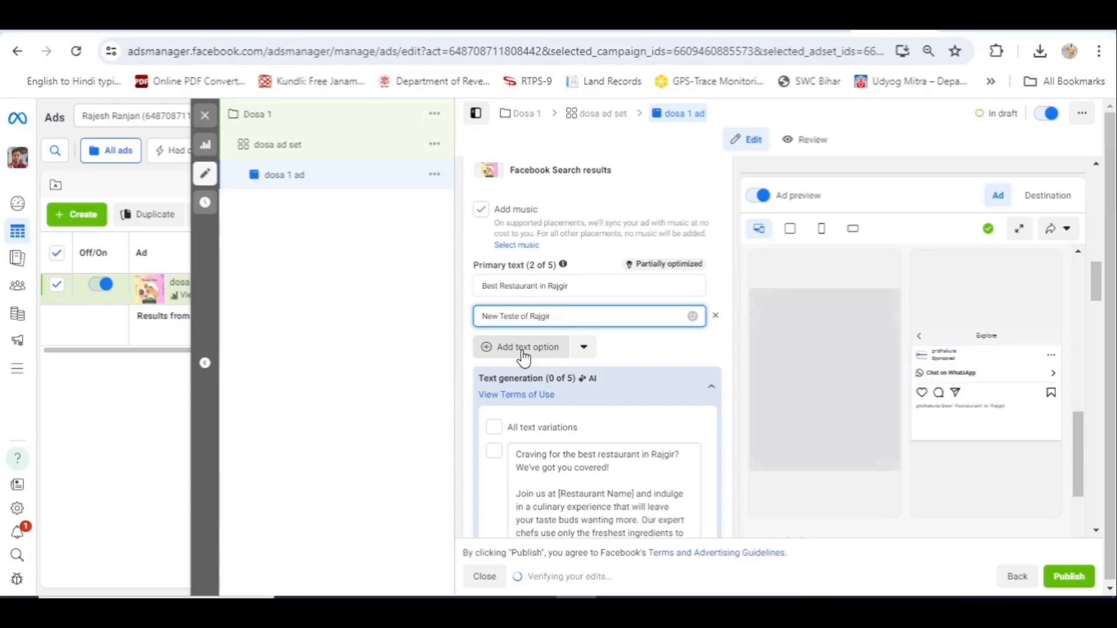
left_click(524, 358)
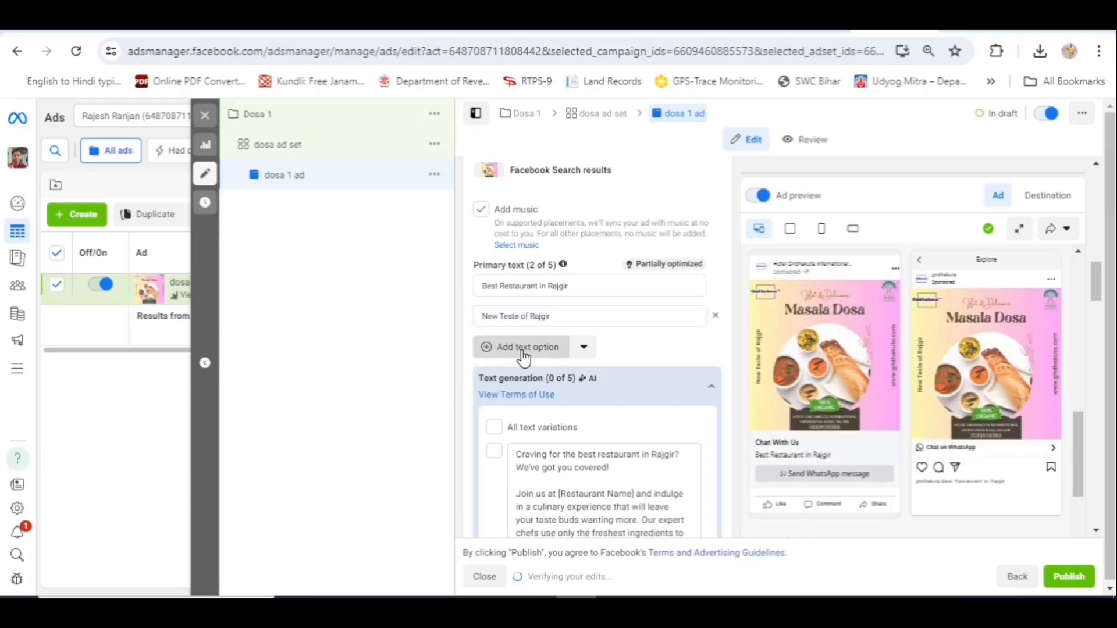
type("Delicious Masala Dosa")
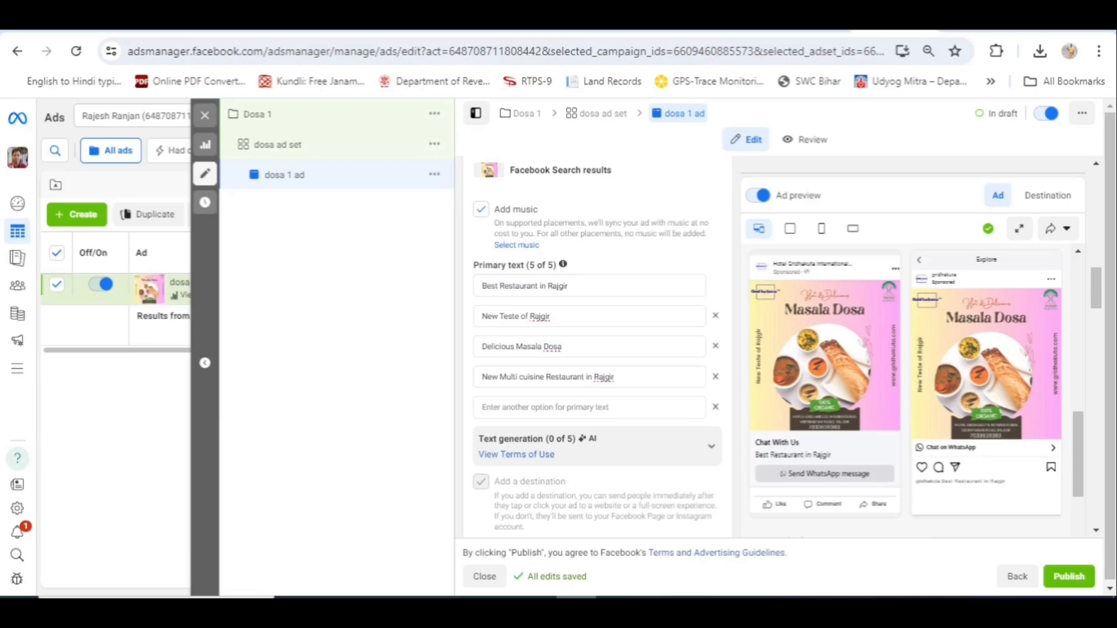
Step: Enter "Multi cuisine Restaurant" as the ad's description, leaving the headline as Chat With Us
scroll(478, 408, "down", 3)
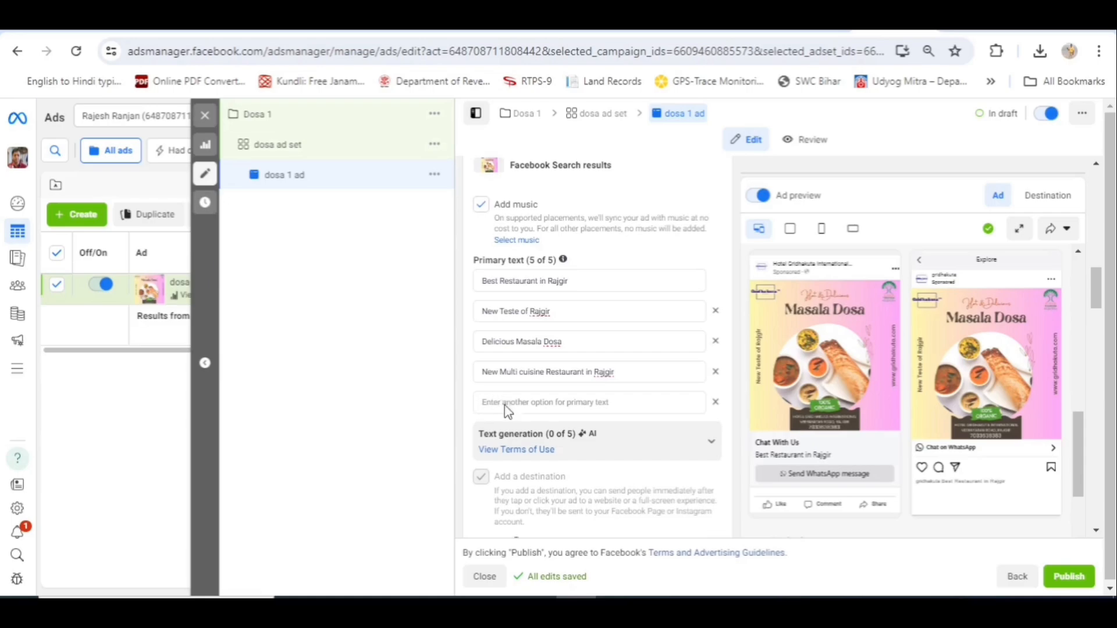
scroll(506, 413, "down", 1)
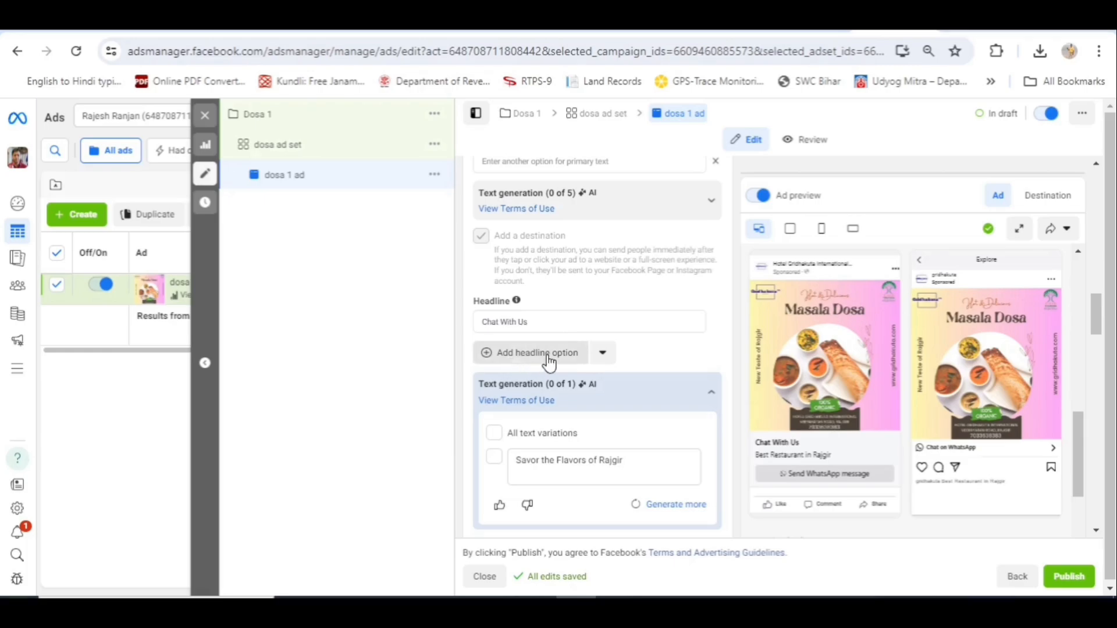
left_click(575, 354)
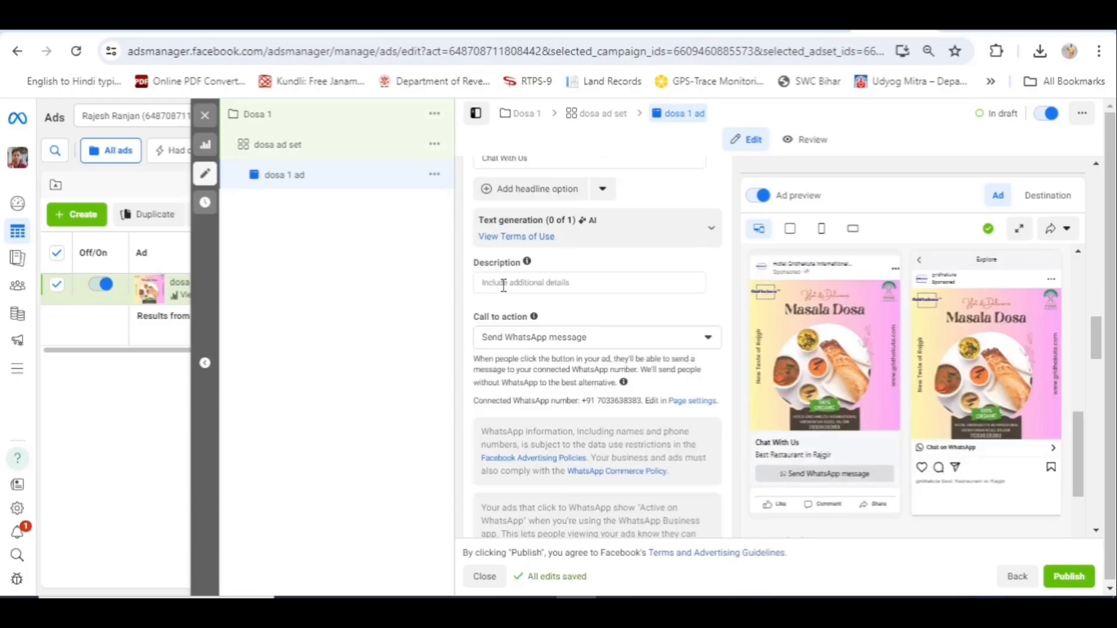
left_click(507, 284)
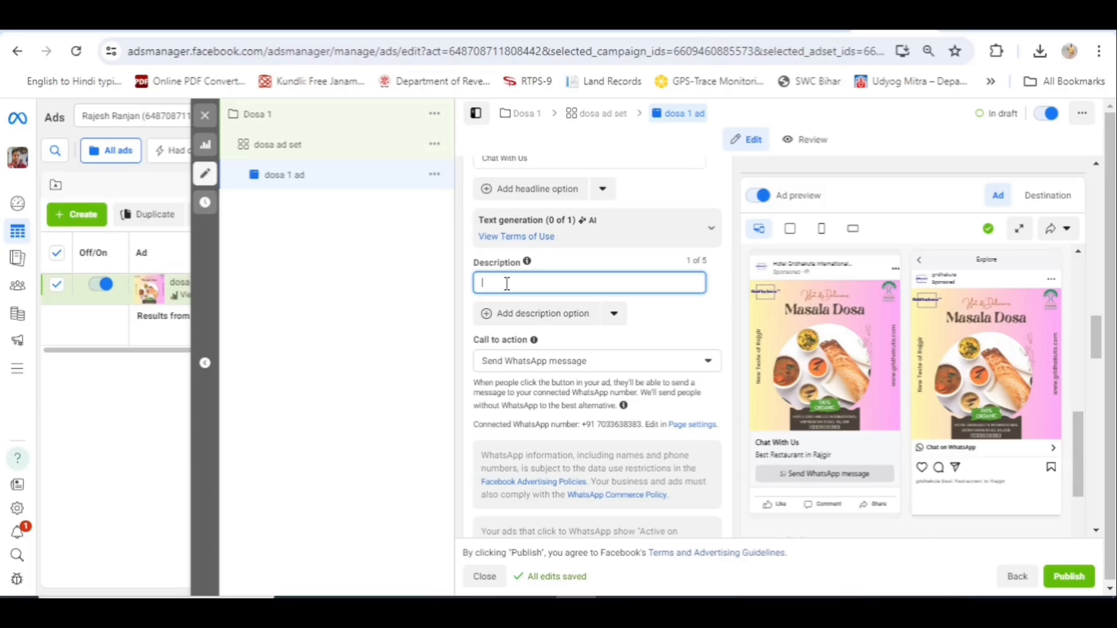
type("Multi cuisine Restaurant")
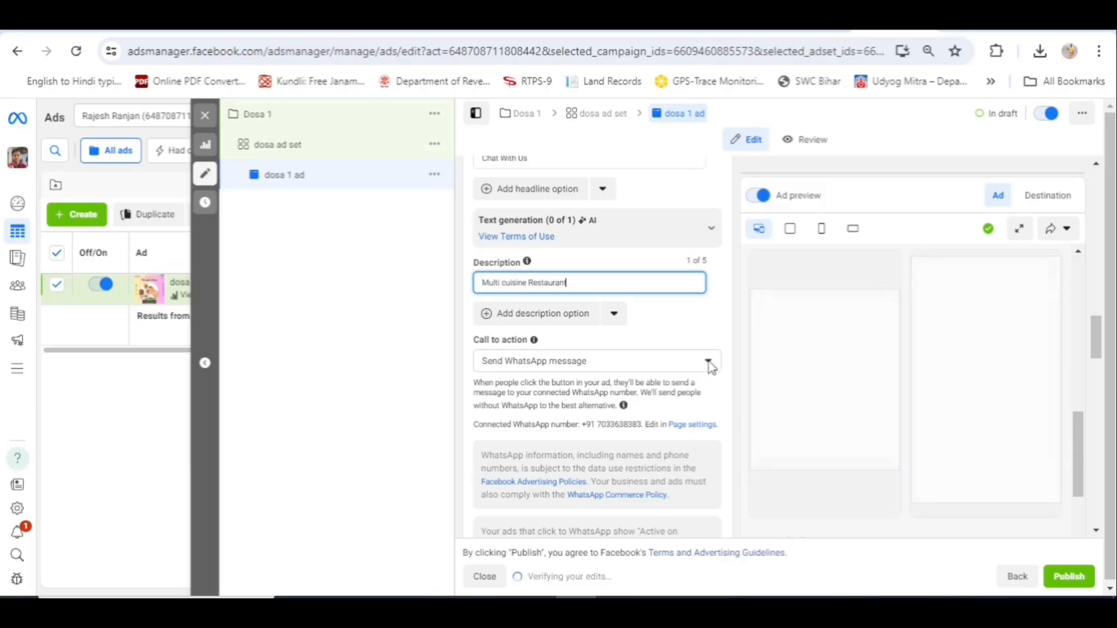
Step: Review the call to action choices and select Send WhatsApp message for the ad
left_click(710, 362)
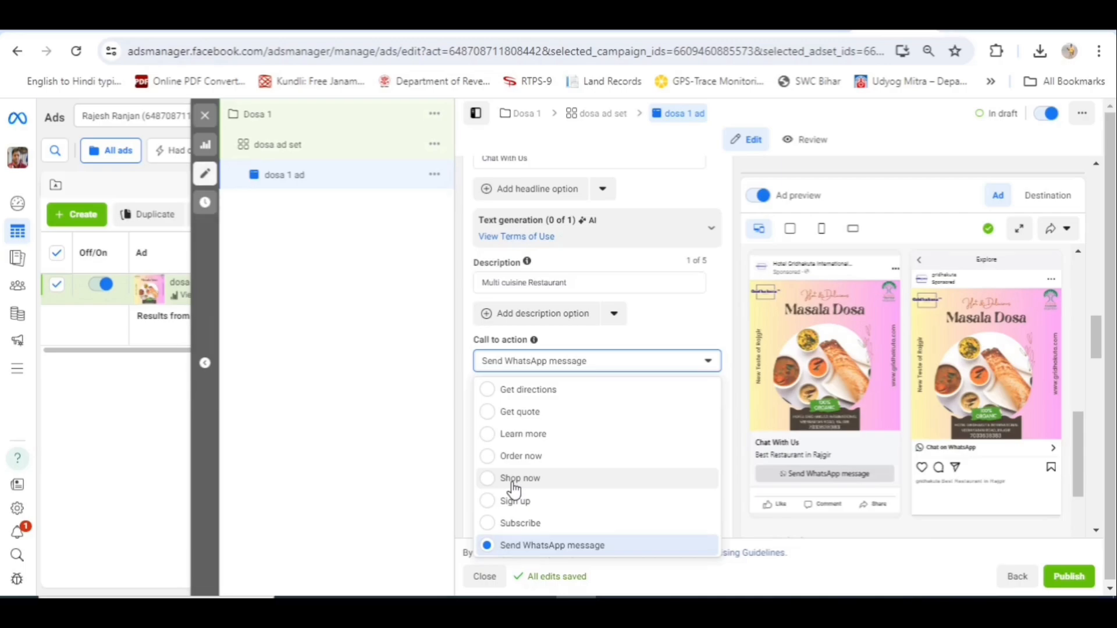
left_click(574, 554)
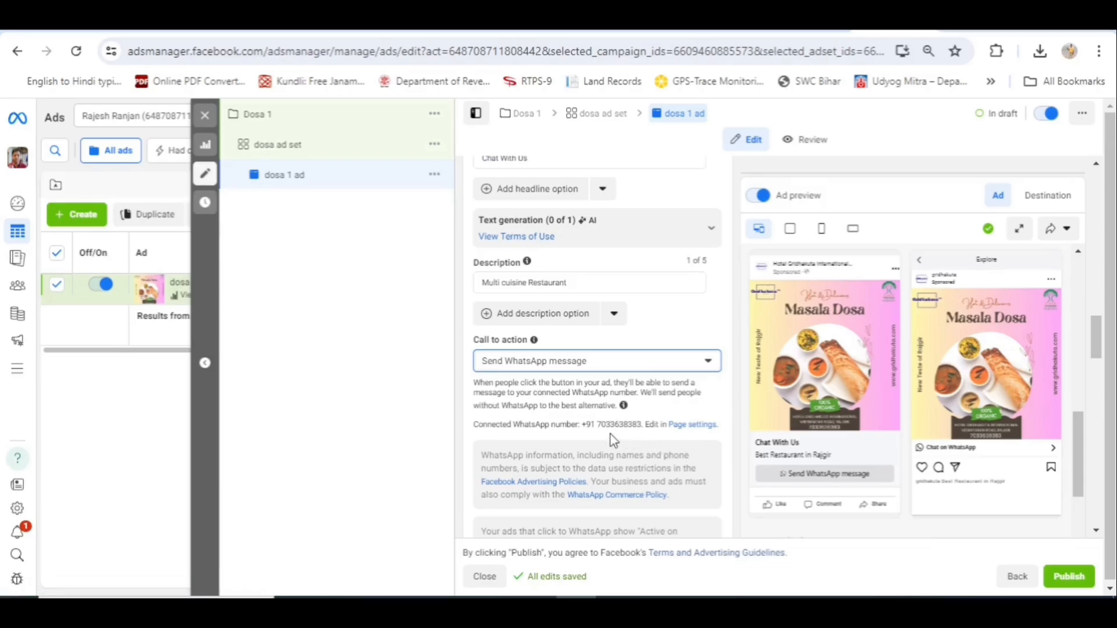
scroll(600, 437, "down", 3)
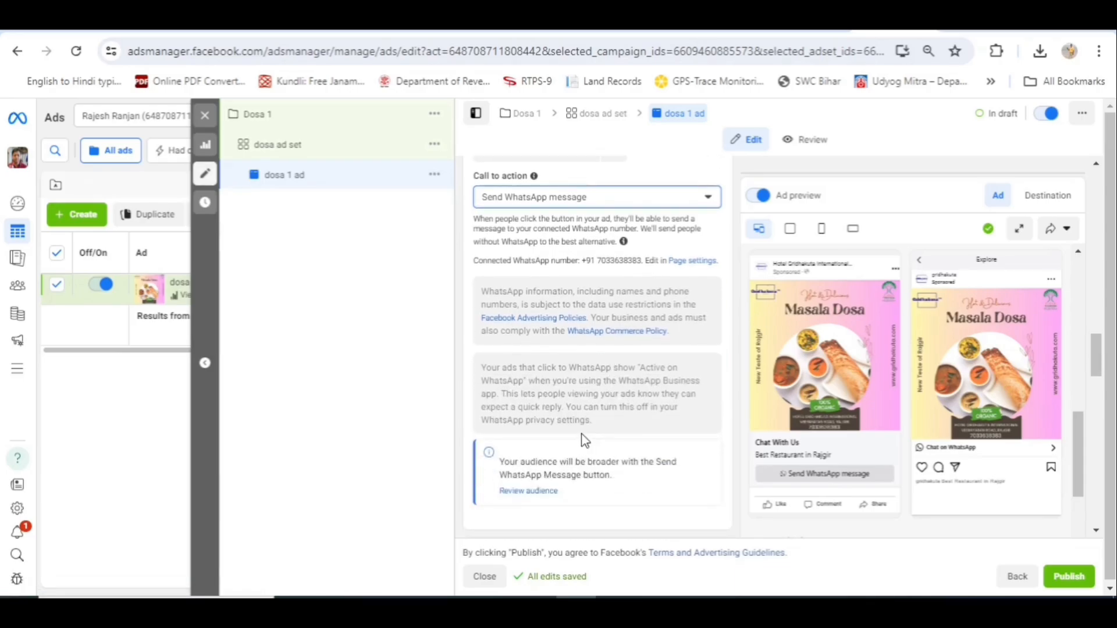
scroll(584, 440, "down", 2)
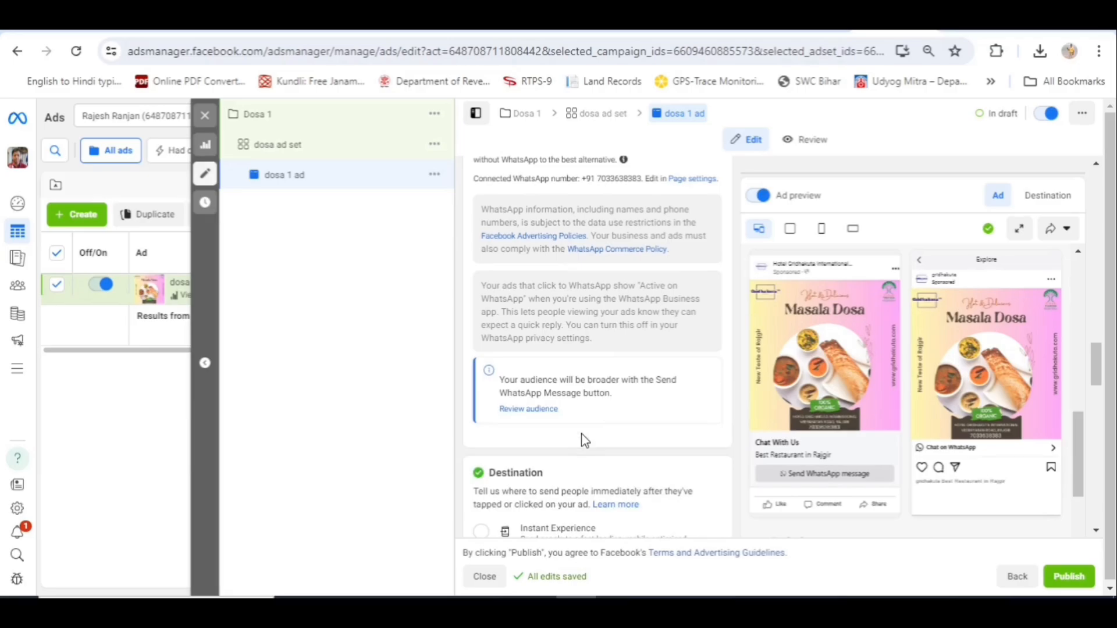
Step: Review the dosa 1 ad's destination and tracking settings, publish the campaign with its ad set and ad, and check the publishing details
scroll(584, 436, "down", 2)
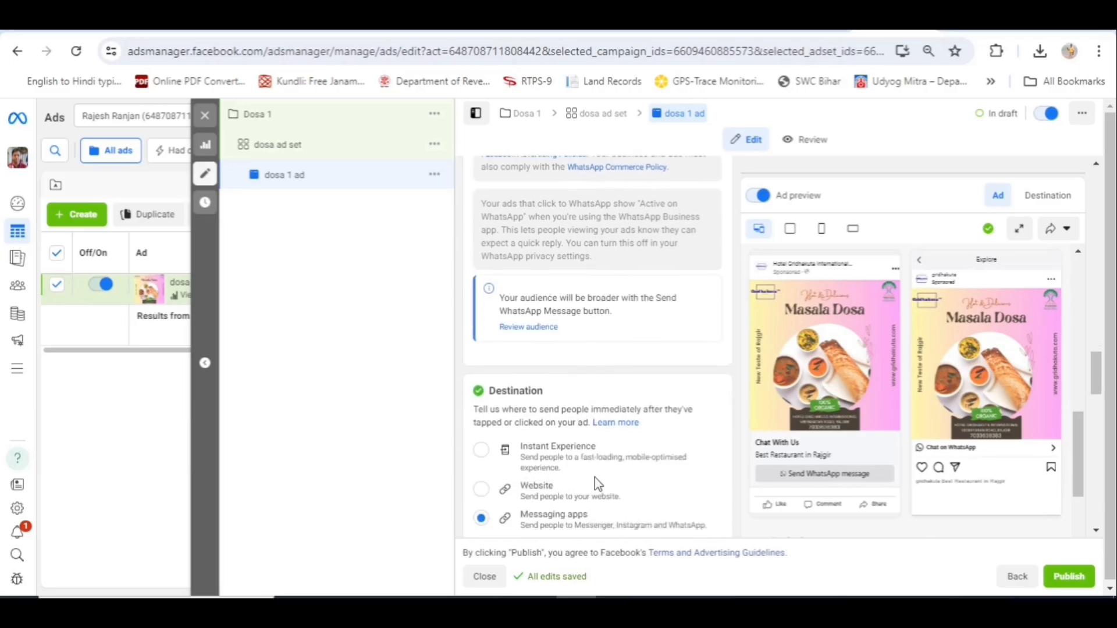
scroll(597, 484, "down", 2)
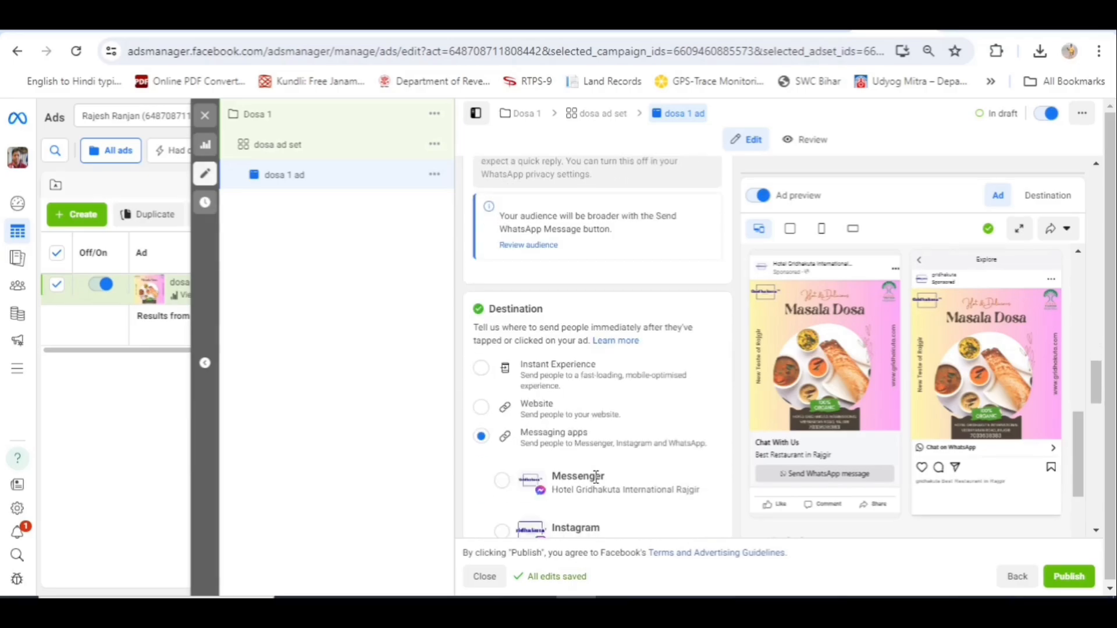
scroll(619, 469, "down", 2)
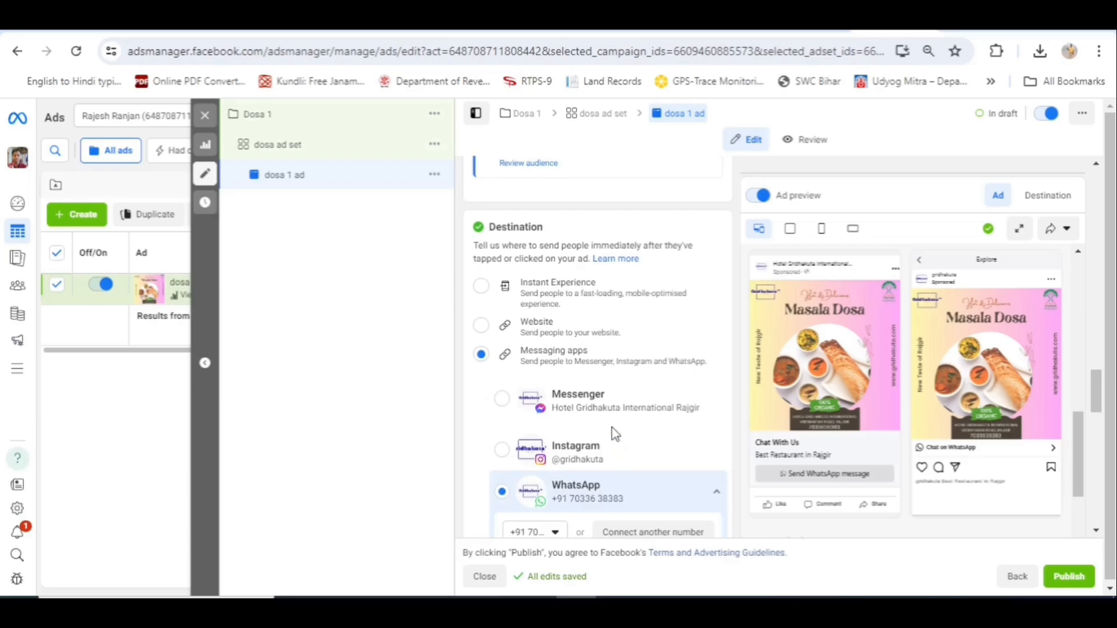
scroll(606, 457, "down", 2)
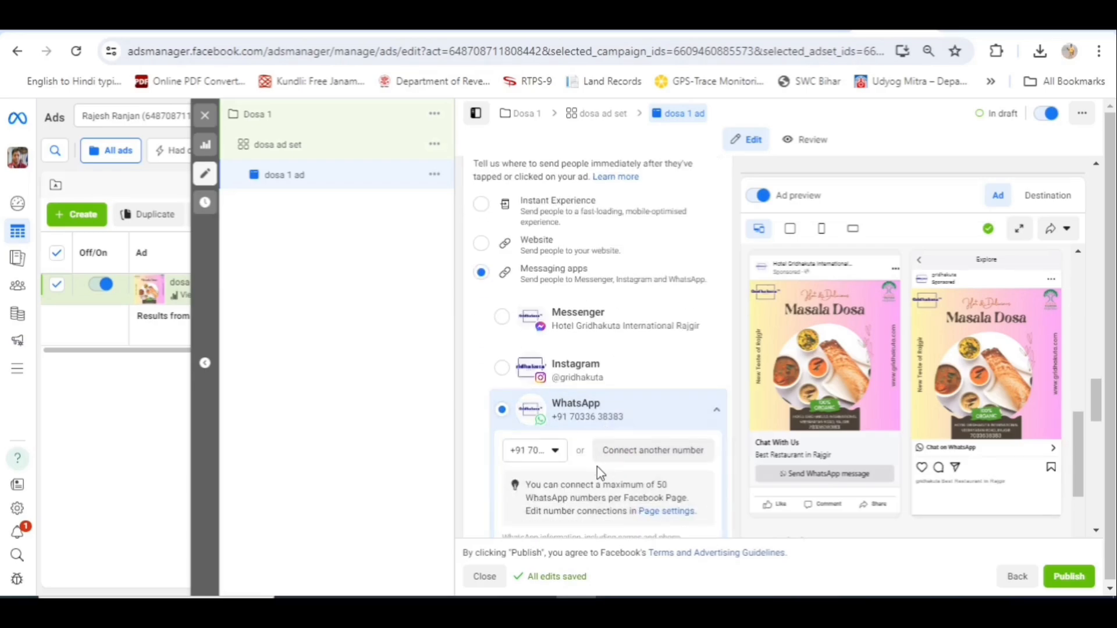
scroll(597, 466, "down", 10)
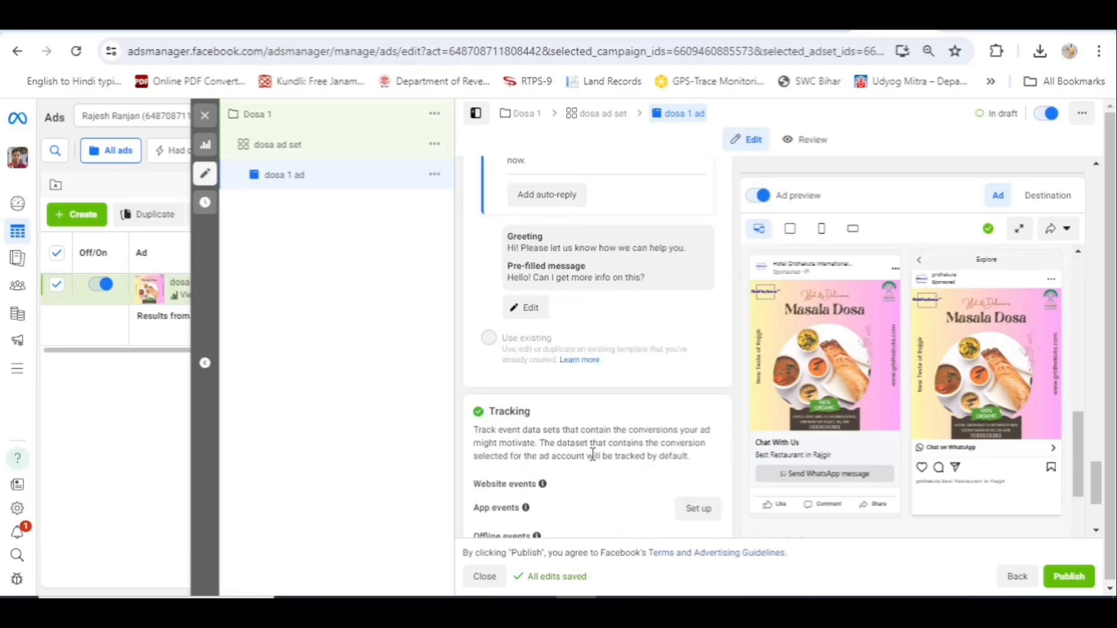
scroll(593, 453, "down", 3)
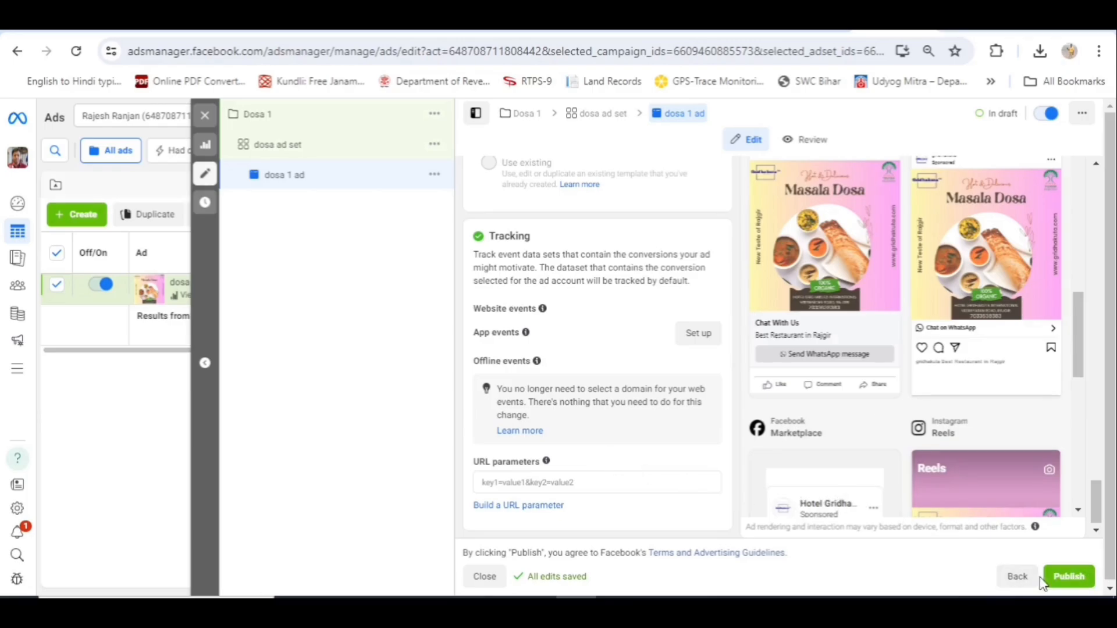
left_click(1072, 578)
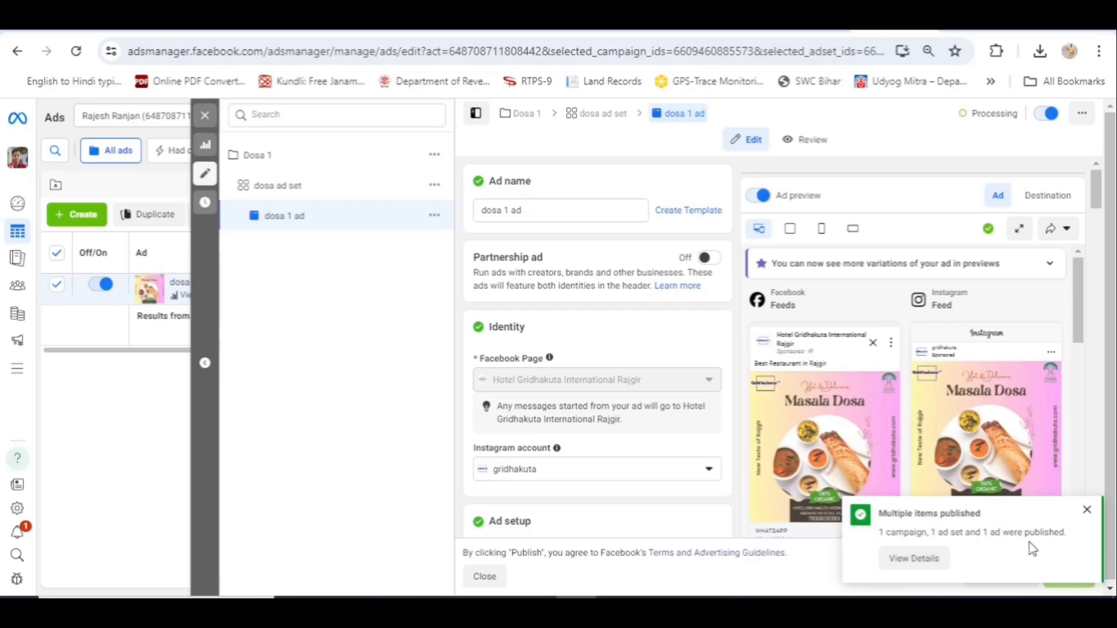
left_click(917, 560)
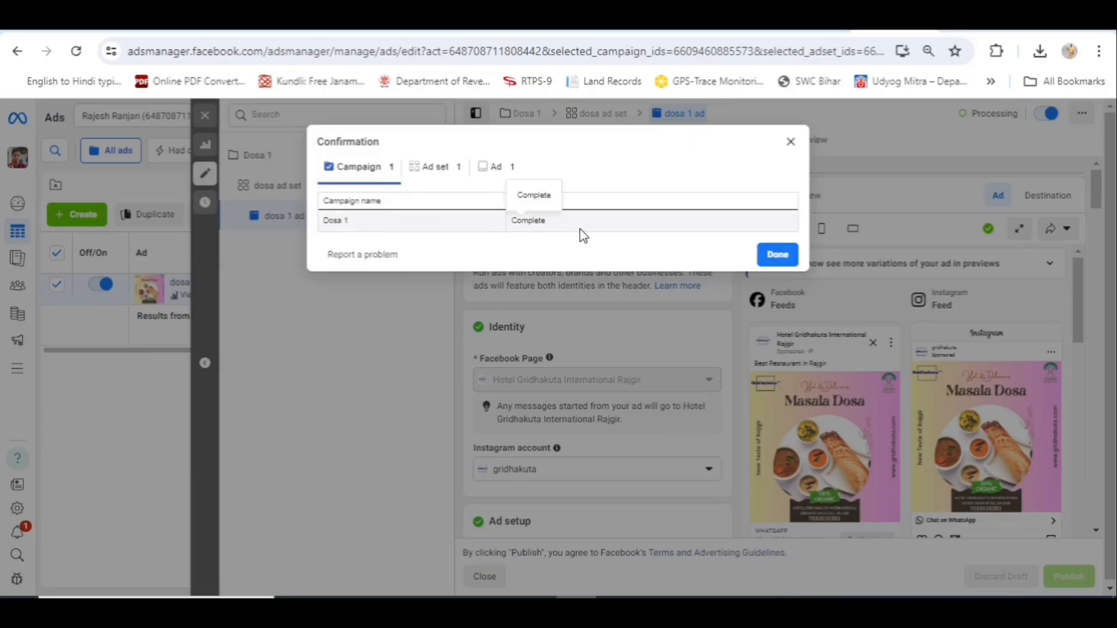
left_click(767, 256)
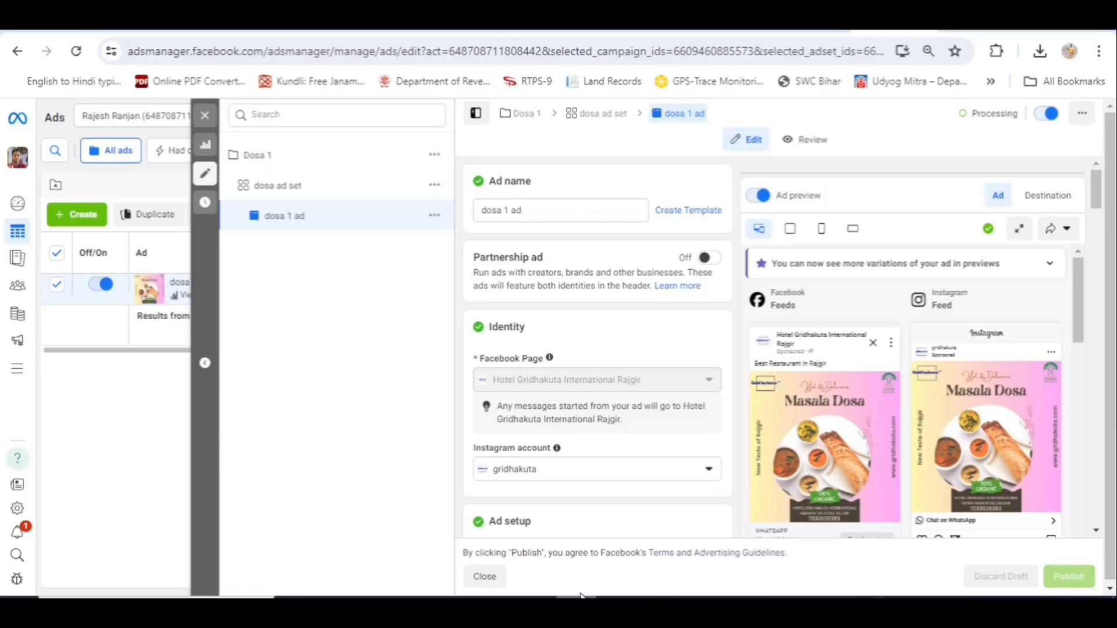
Step: Close the ad editor and return to the list of all campaigns
left_click(208, 119)
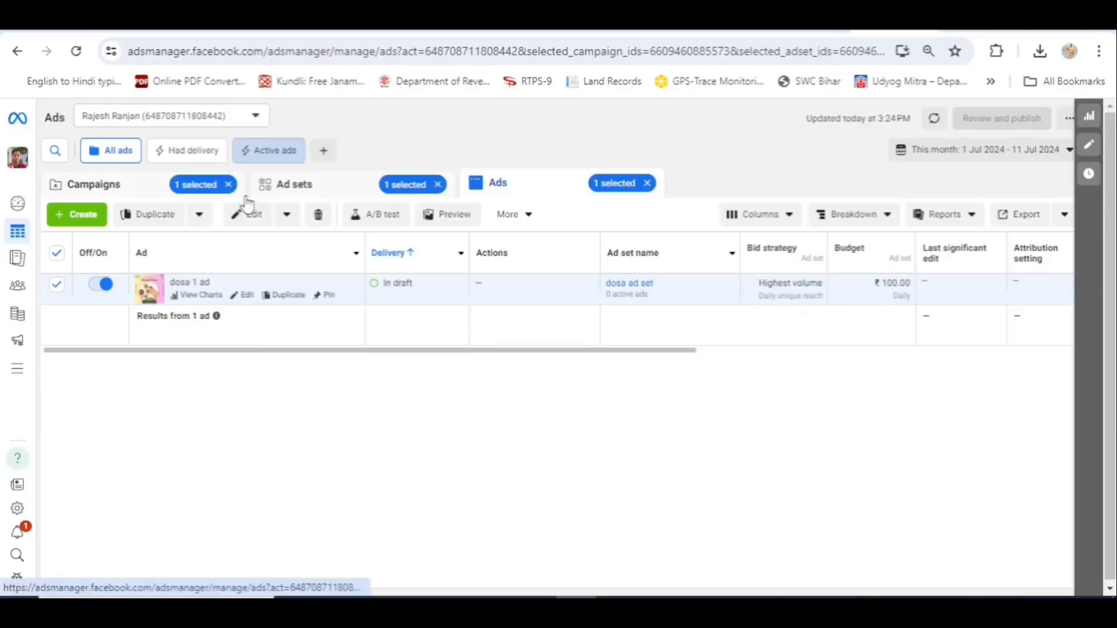
mouse_move(394, 306)
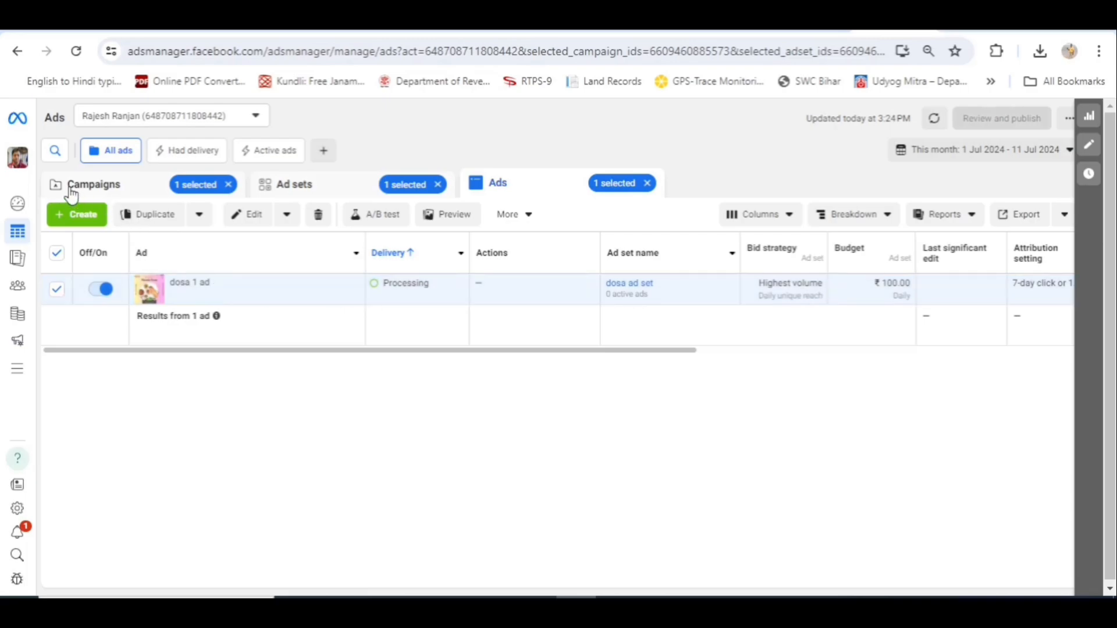
left_click(98, 190)
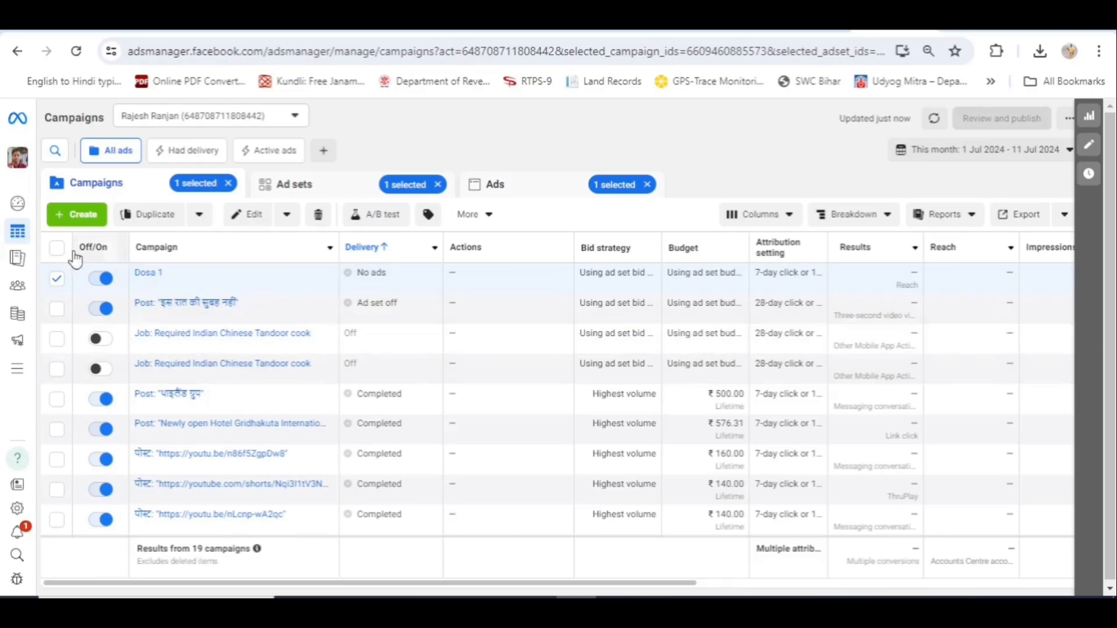
Step: In Billing & payments, start adding funds to the ad account's prepaid balance and set the amount to 1000
mouse_move(20, 208)
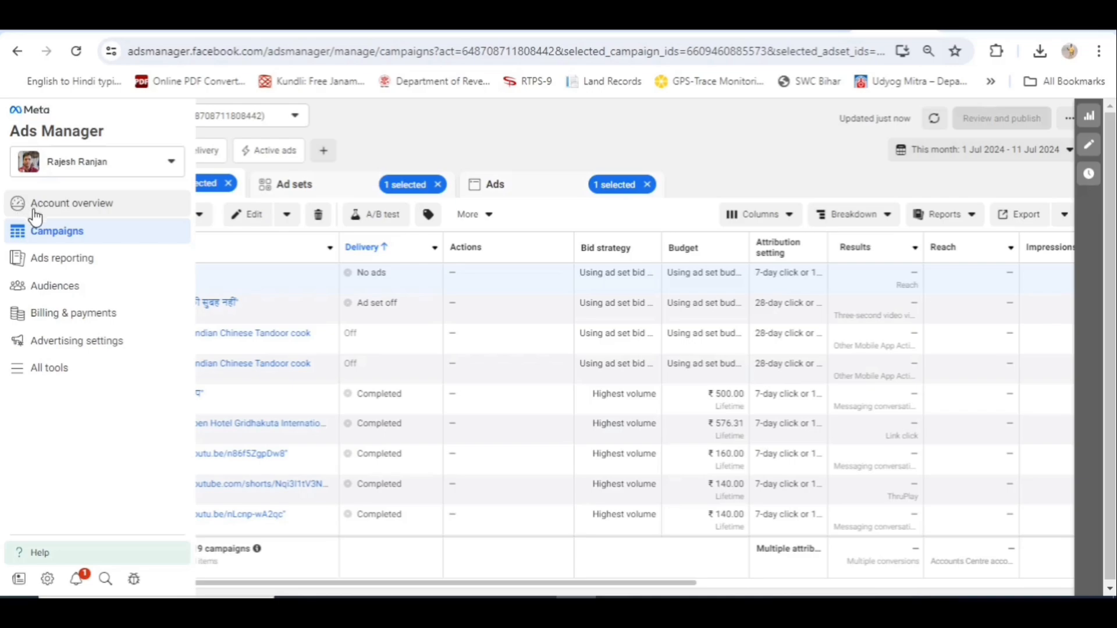
left_click(75, 319)
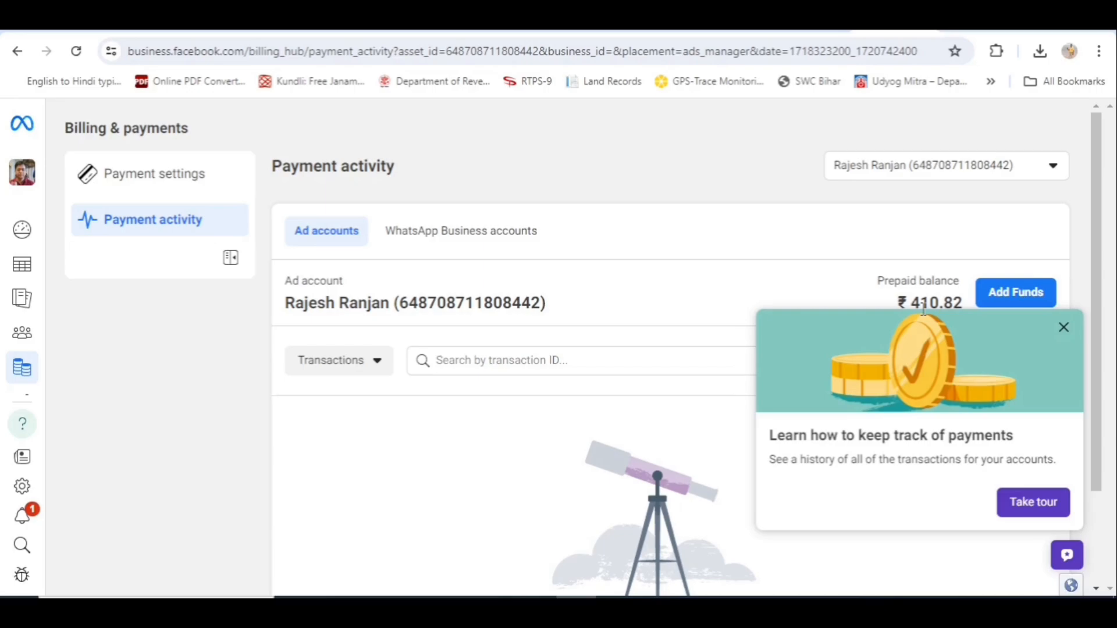
left_click(1024, 298)
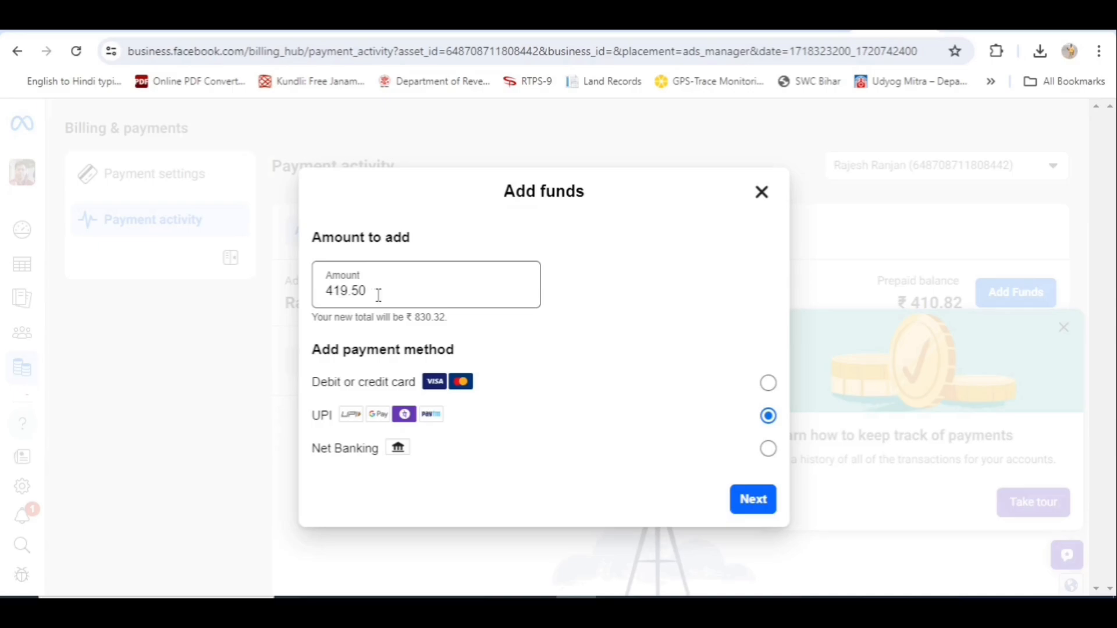
left_click(378, 296)
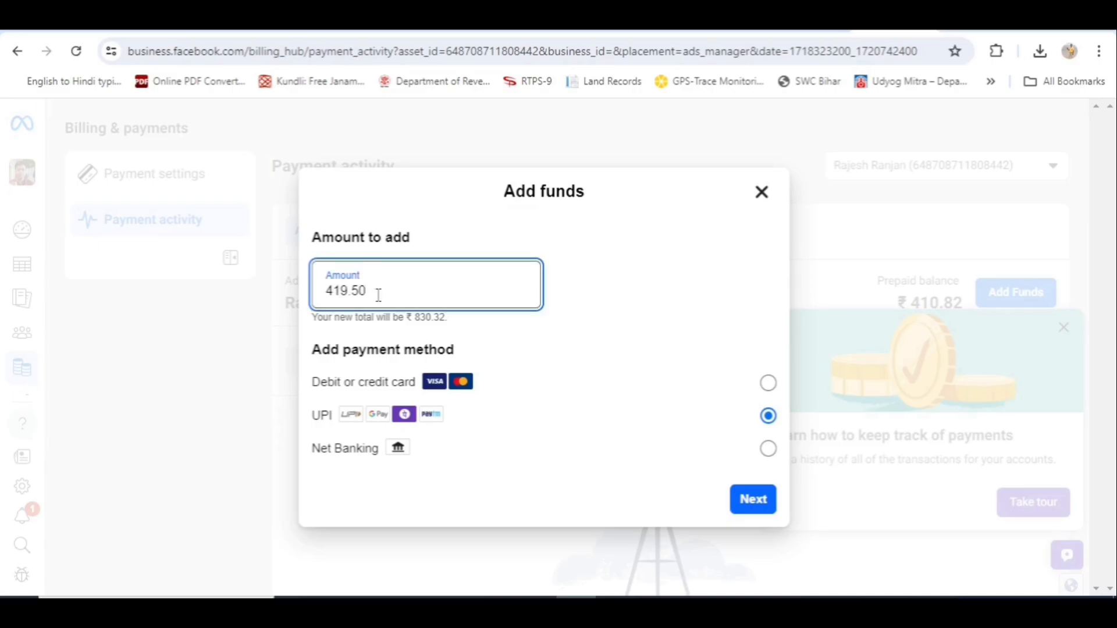
key("BackSpace")
key("BackSpace")
key("BackSpace")
key("BackSpace")
key("BackSpace")
key("BackSpace")
type("1000")
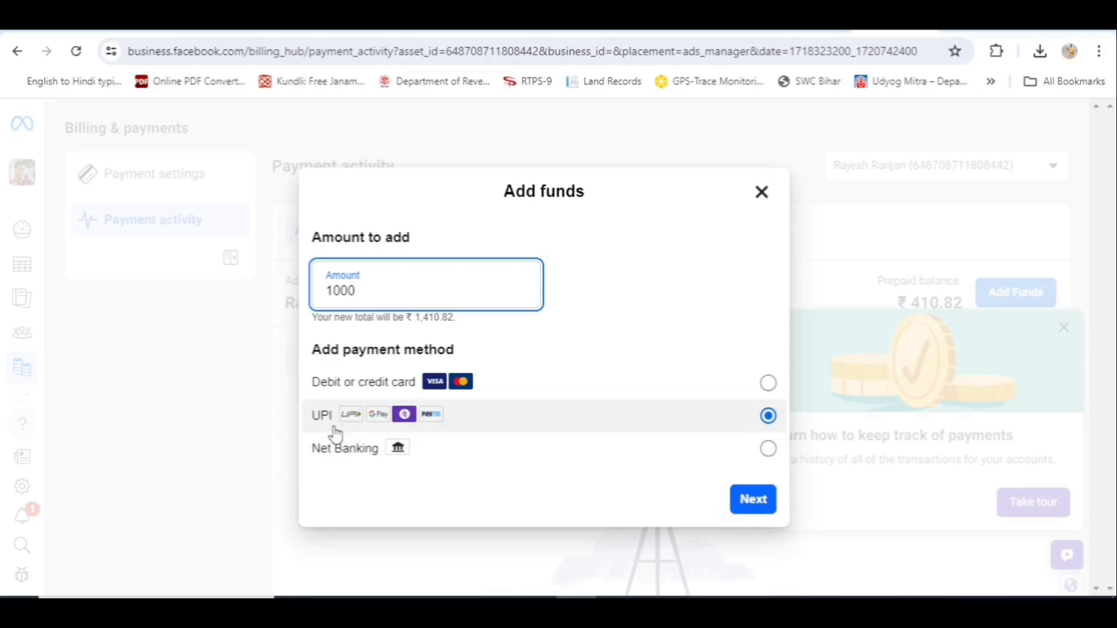
Step: Pay the ₹1,000 through UPI with a generated QR code and finish adding the funds
left_click(757, 502)
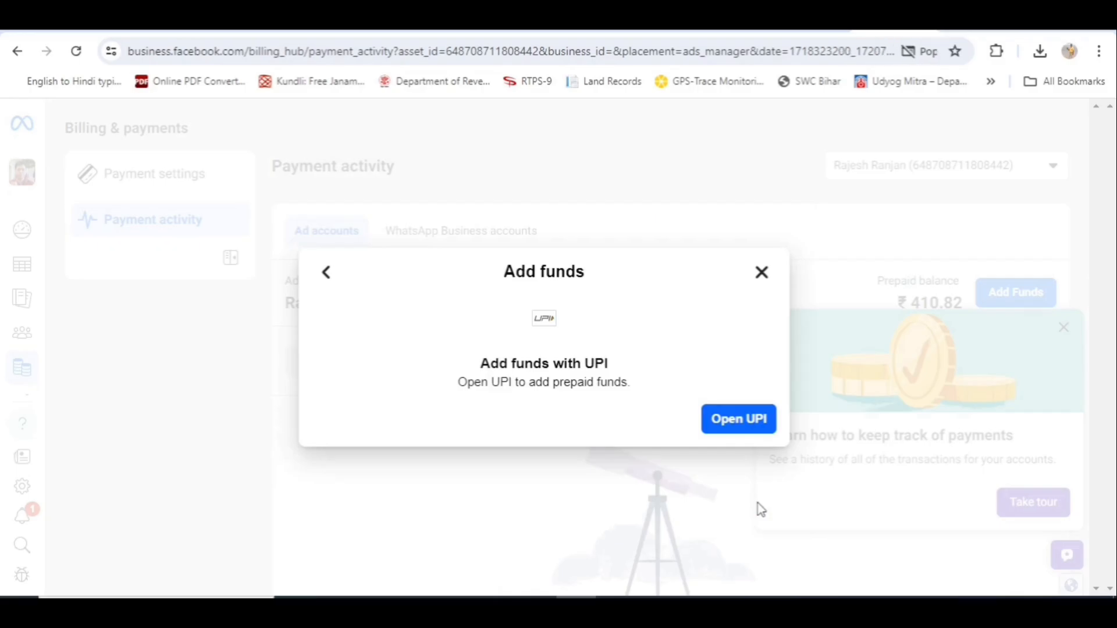
left_click(739, 420)
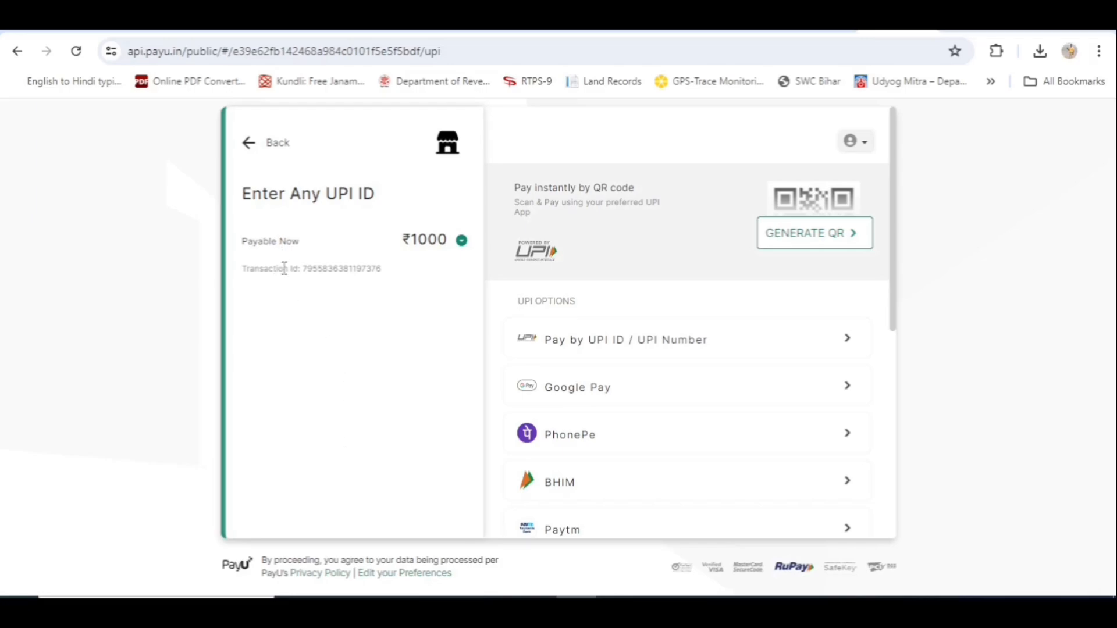
left_click(833, 236)
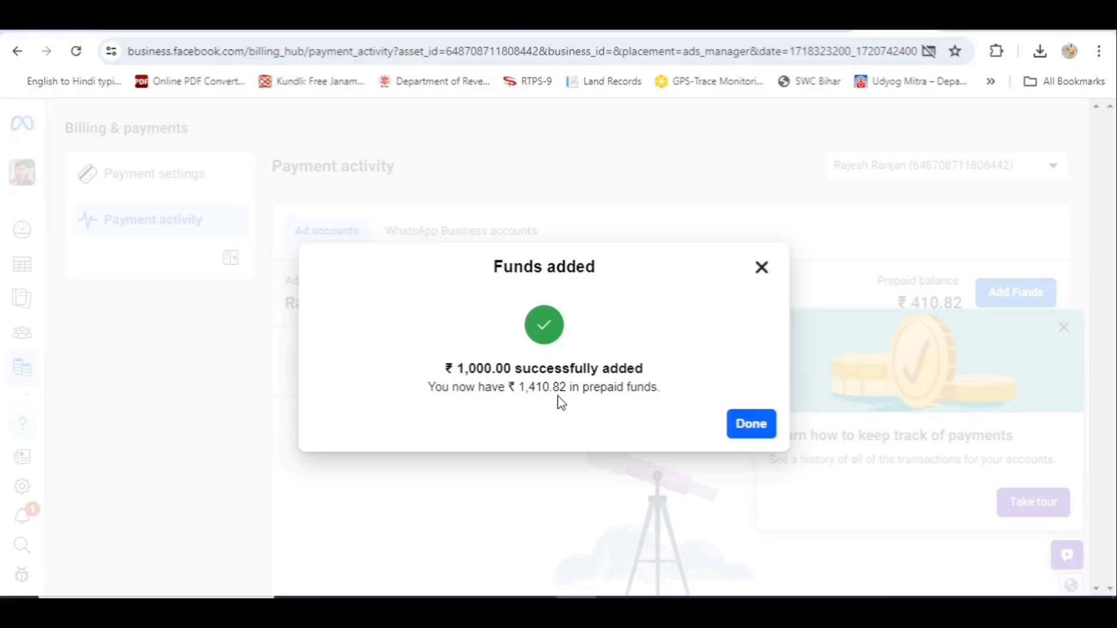
left_click(754, 433)
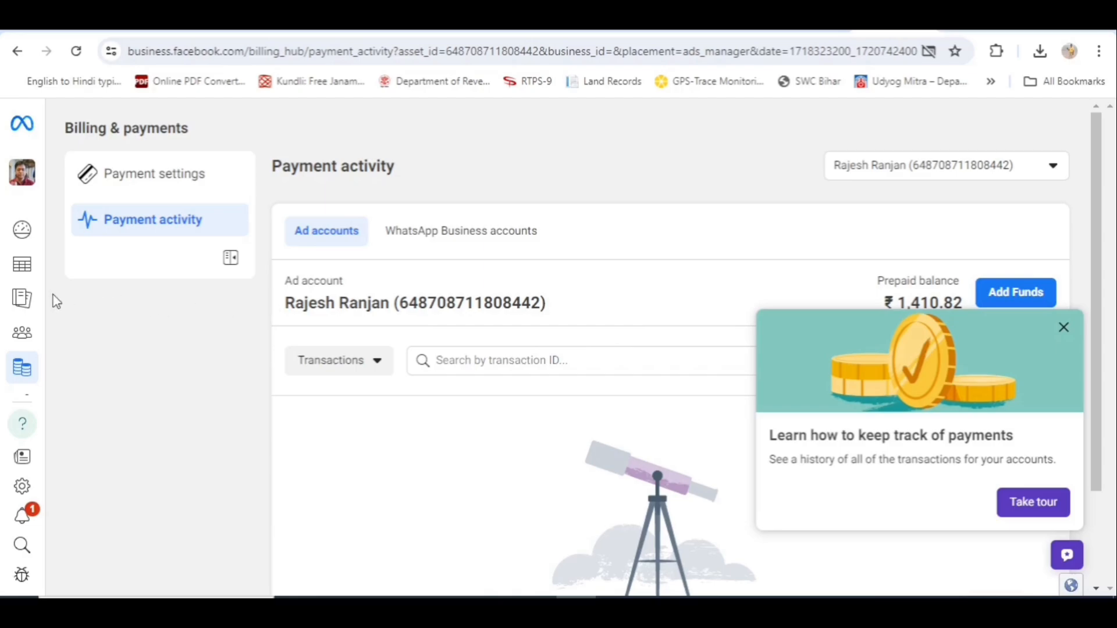
Step: Go back from the payment activity page to the campaigns list
mouse_move(37, 311)
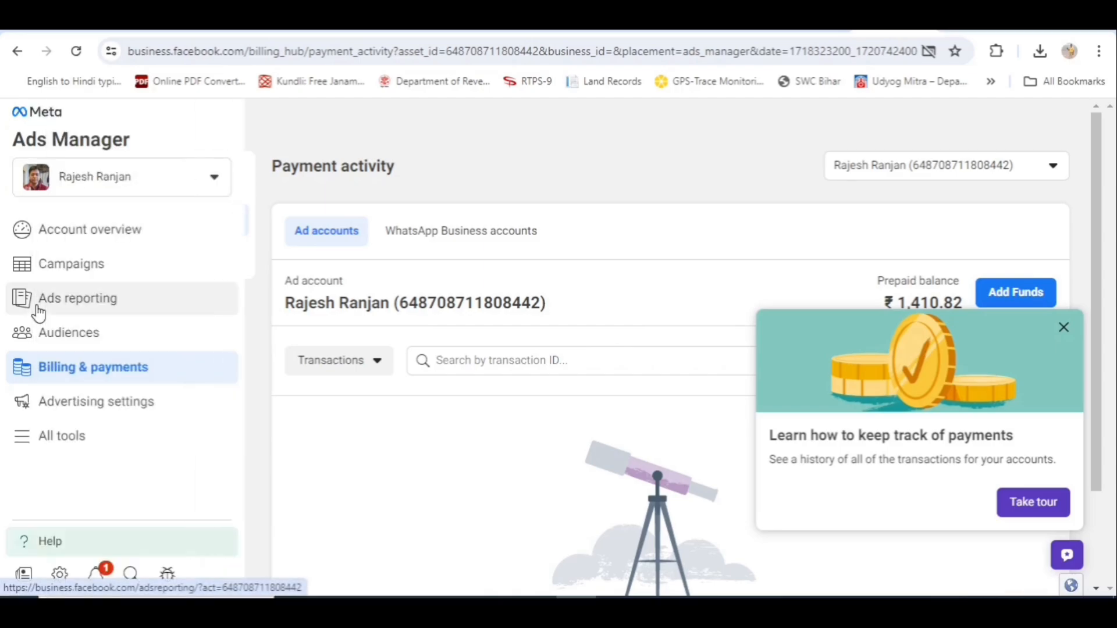
left_click(72, 269)
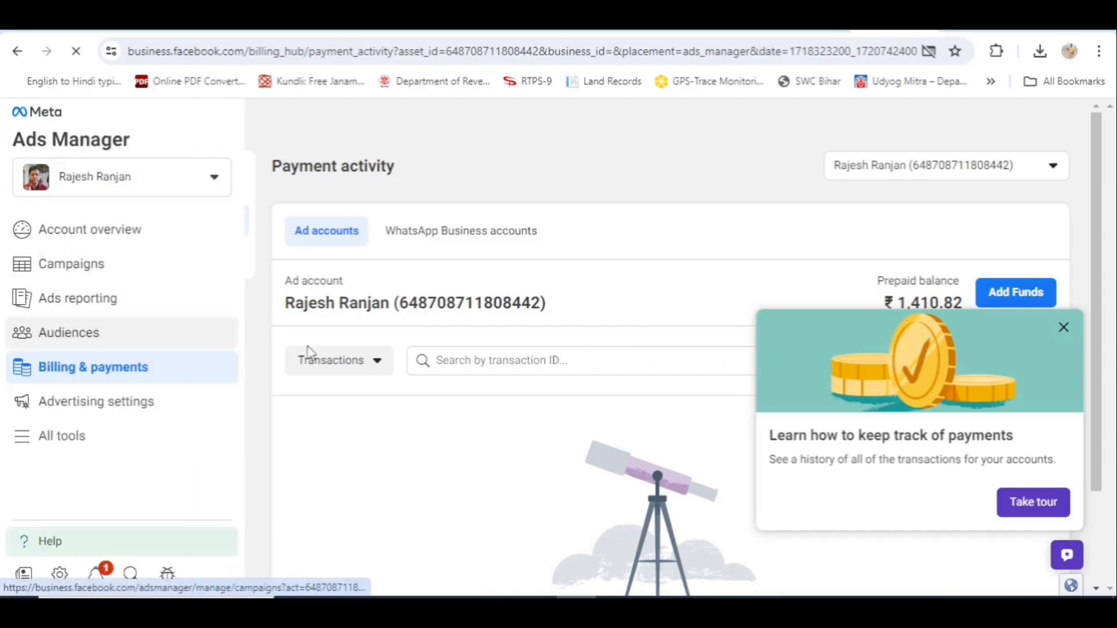